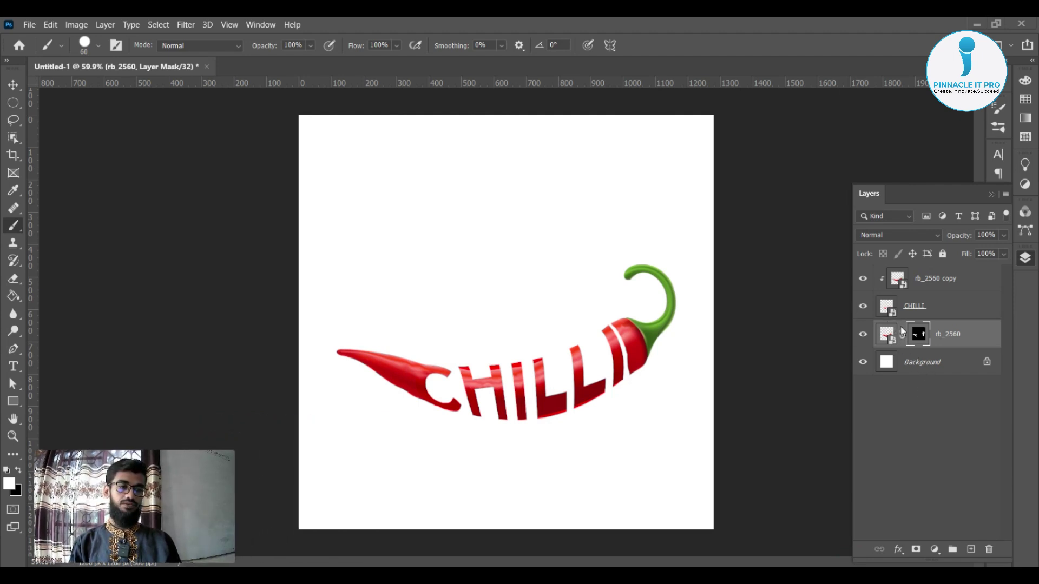
- Delete the rb_2560 copy, CHILLI and rb_2560 layers, keeping only the Background layer
{"action": "left_click", "coordinate": [939, 279]}
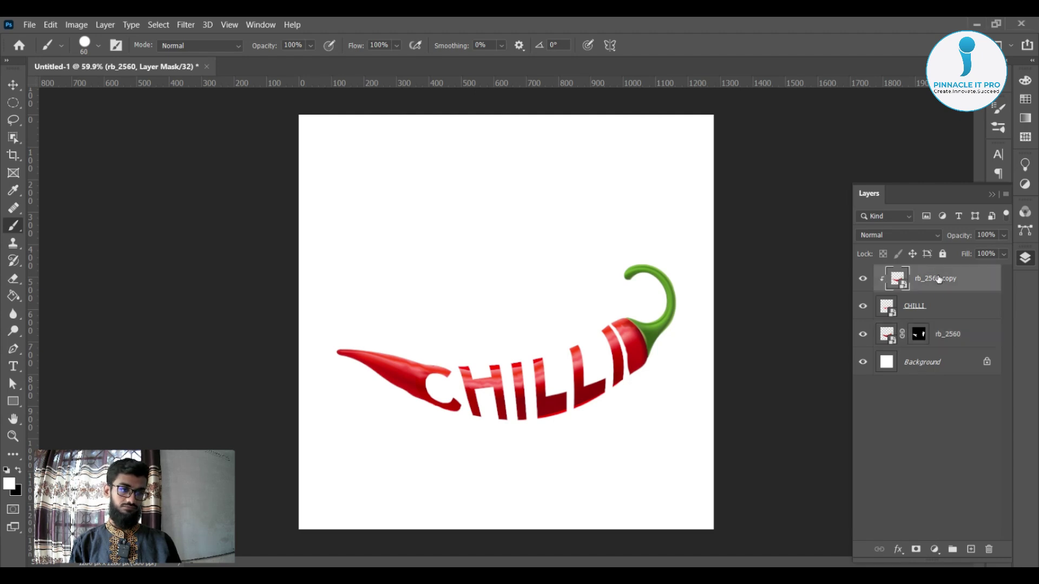
{"action": "key", "text": "Delete"}
{"action": "key", "text": "ctrl+e"}
{"action": "key", "text": "Delete"}
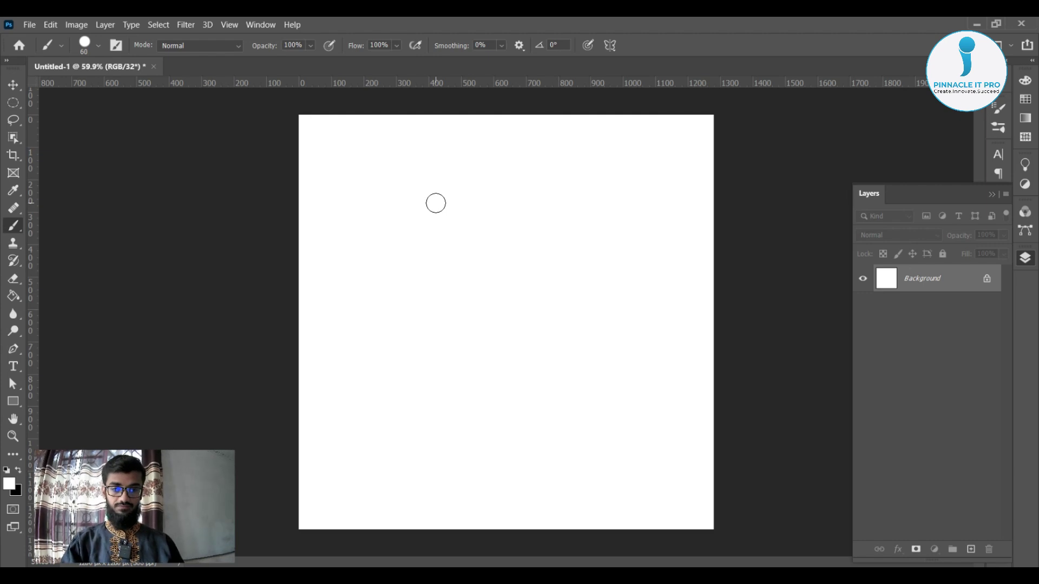
{"action": "left_click", "coordinate": [30, 25]}
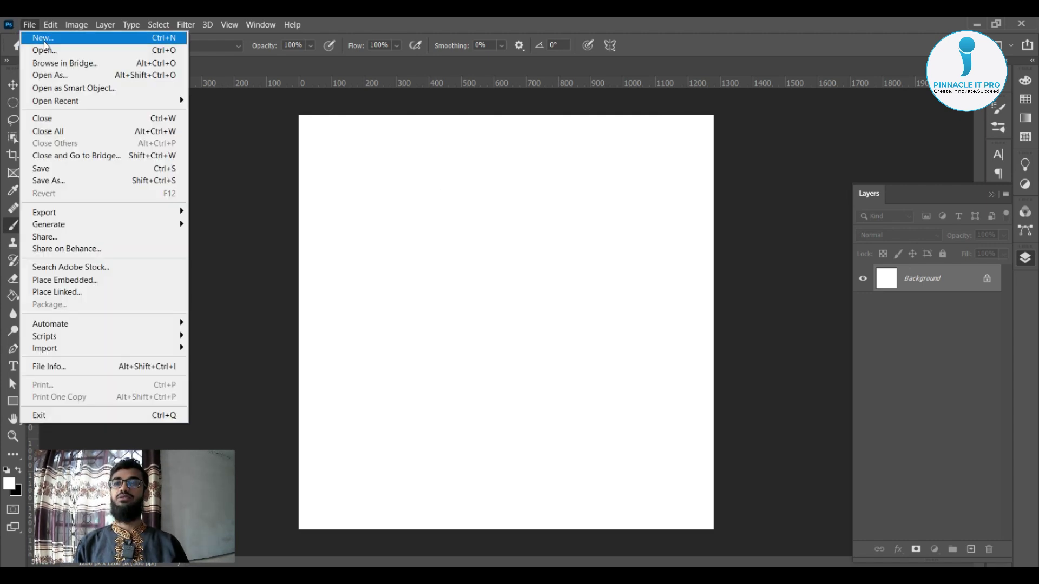
{"action": "left_click", "coordinate": [44, 40]}
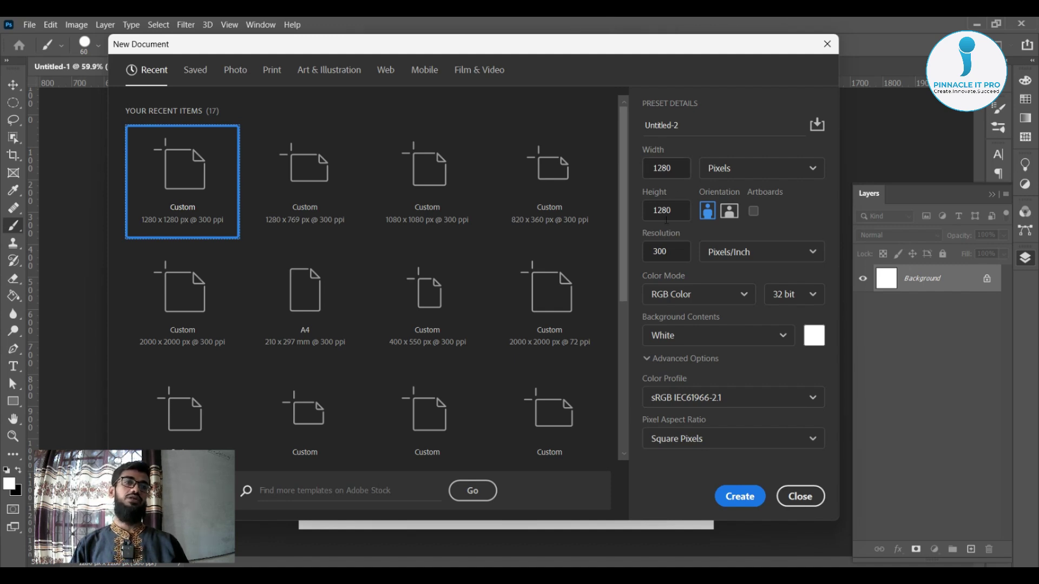
{"action": "left_click", "coordinate": [801, 496]}
- Place the image beatiful-sideview-biker-riding-motorcycle-extreme-way from the burger folder as an embedded object on the canvas
{"action": "scroll", "coordinate": [539, 255], "scroll_direction": "up", "scroll_amount": 1}
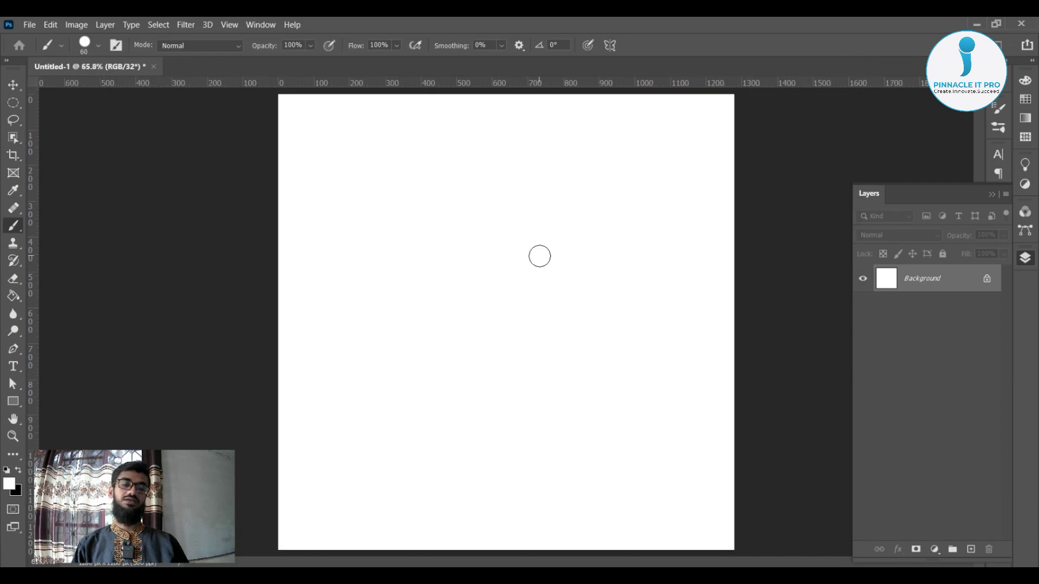
{"action": "left_click", "coordinate": [30, 25]}
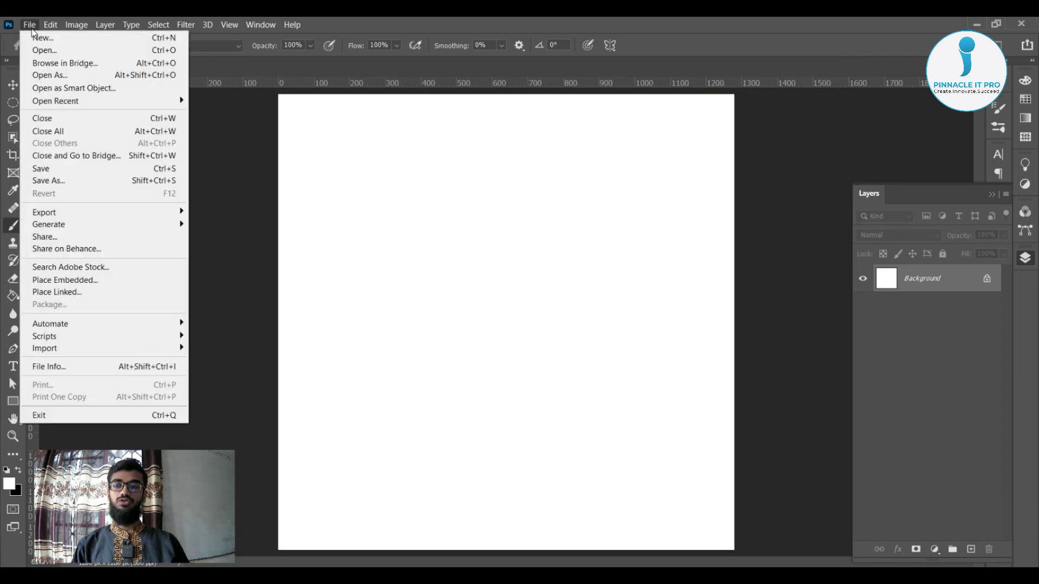
{"action": "left_click", "coordinate": [74, 280]}
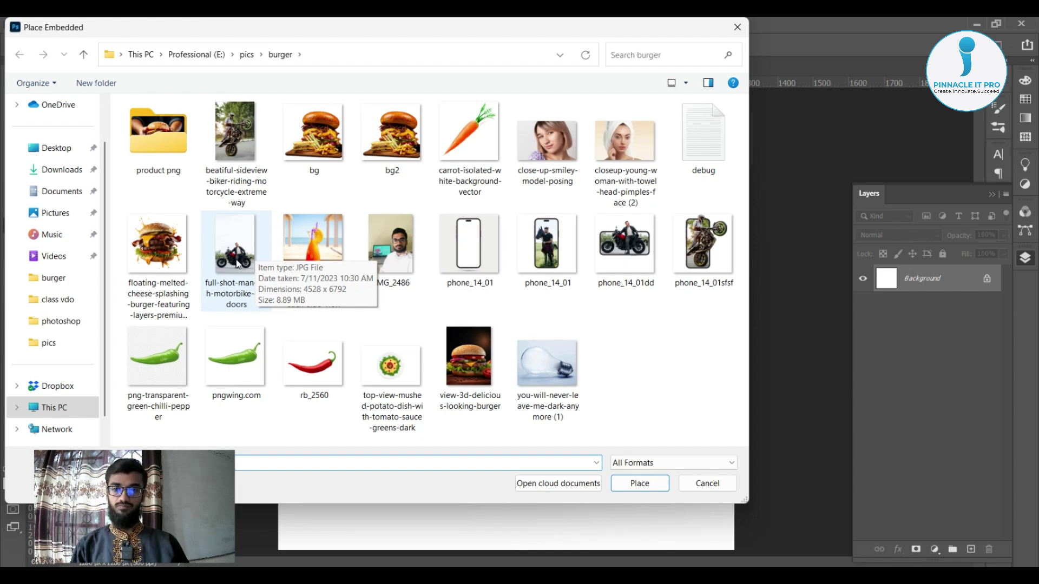
{"action": "left_click", "coordinate": [243, 146]}
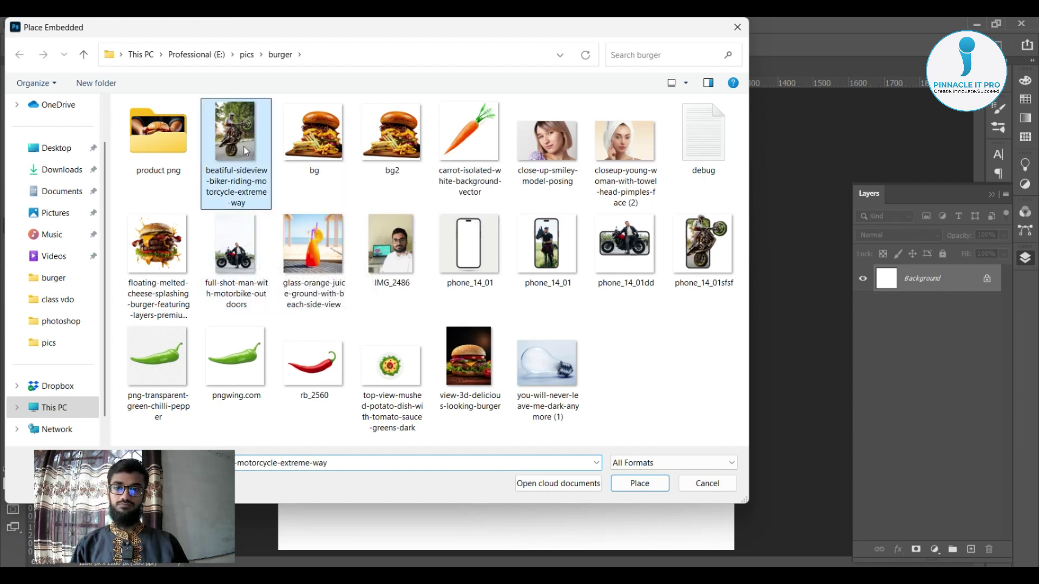
{"action": "double_click", "coordinate": [243, 146]}
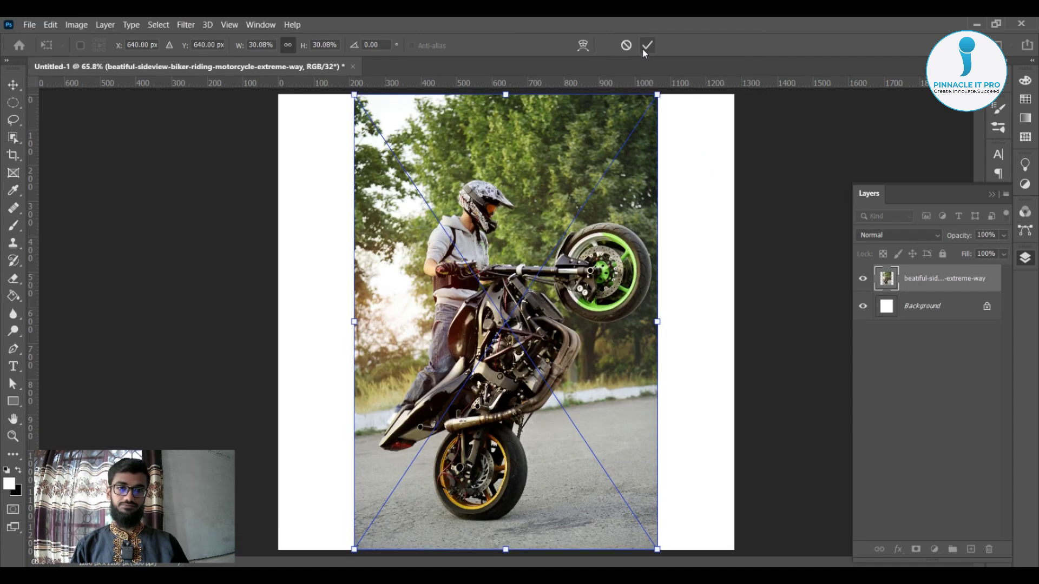
{"action": "left_click", "coordinate": [646, 48]}
{"action": "key", "text": "b"}
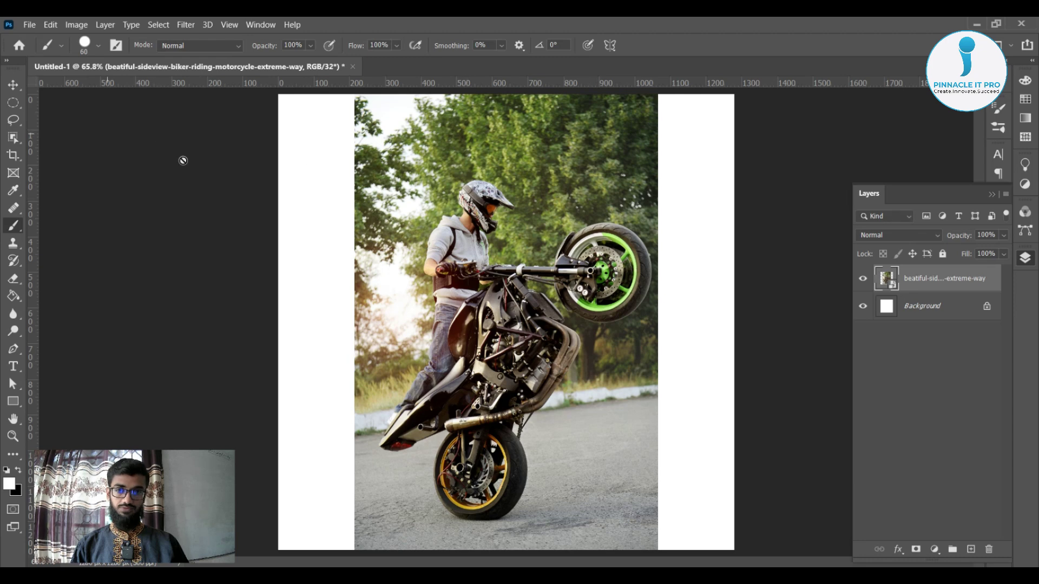
- Scale the motorcycle photo to about 15.74% and position it at the lower centre of the canvas
{"action": "key", "text": "ctrl+t"}
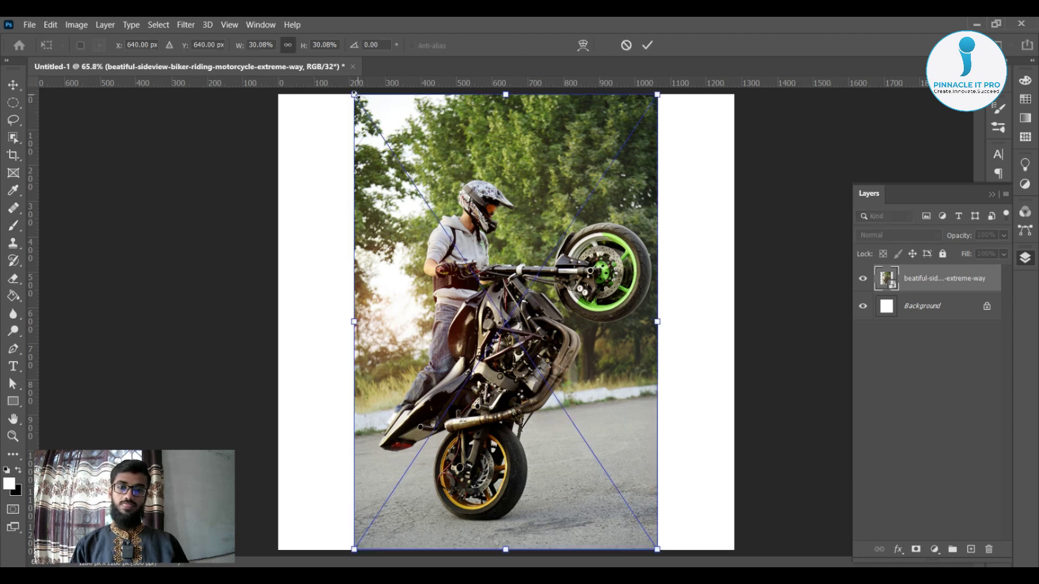
{"action": "left_click_drag", "start_coordinate": [354, 93], "coordinate": [483, 326]}
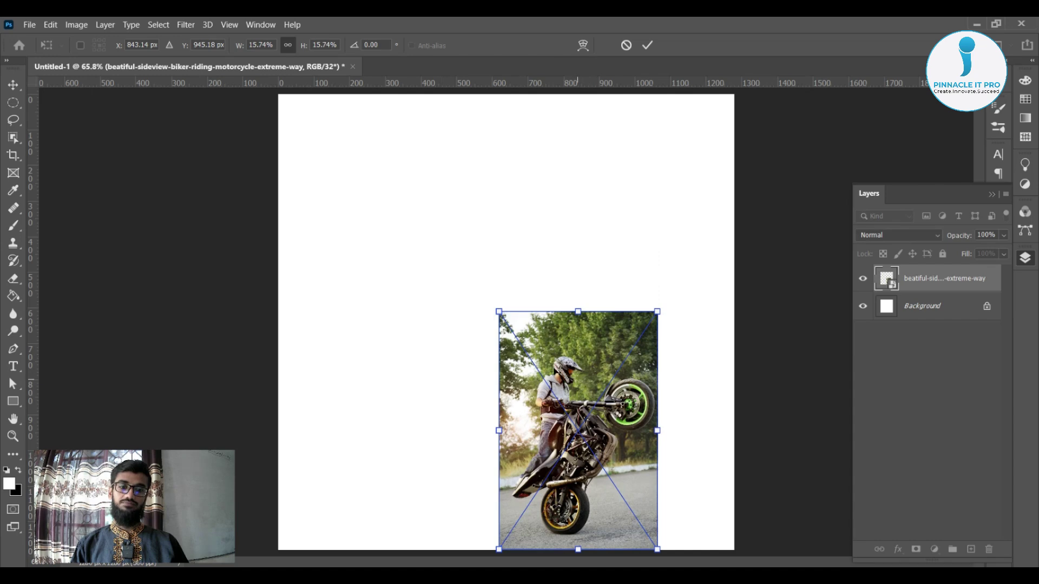
{"action": "left_click_drag", "start_coordinate": [576, 378], "coordinate": [519, 360]}
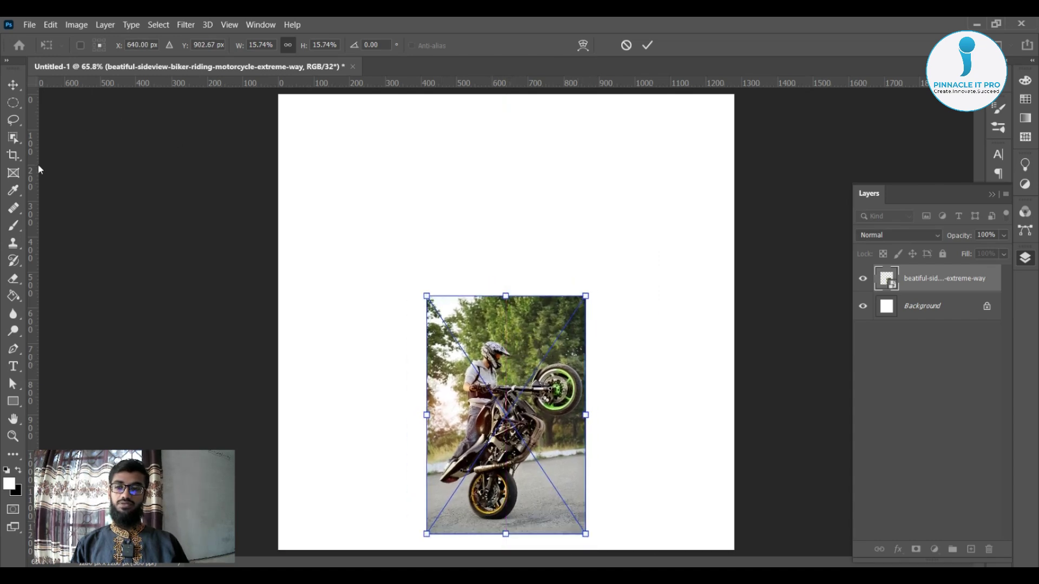
{"action": "left_click", "coordinate": [648, 45]}
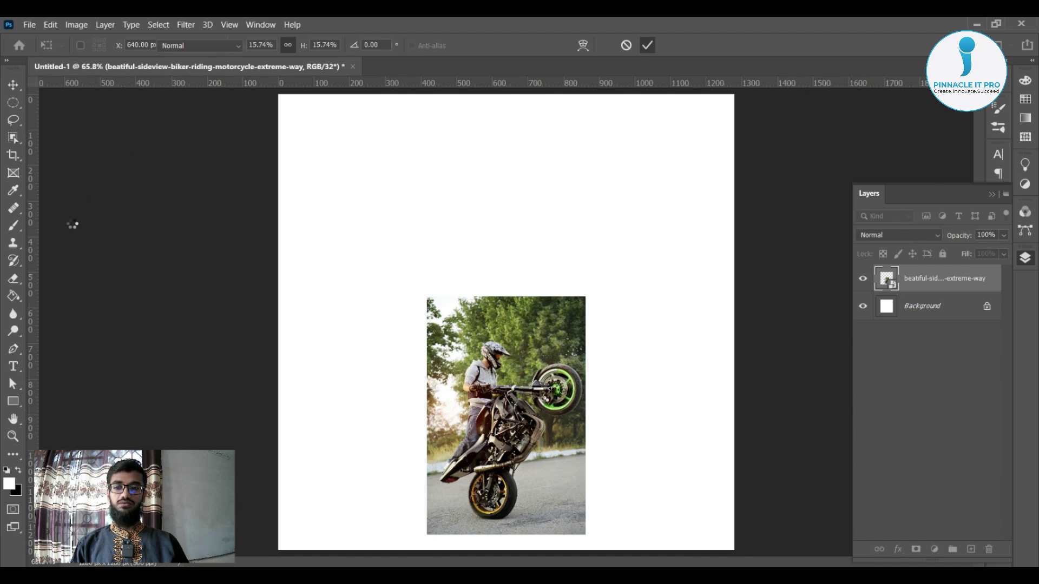
- Add a 16 pt Montserrat Bold text line reading "VIKE" in the empty area above the photo
{"action": "left_click", "coordinate": [14, 367]}
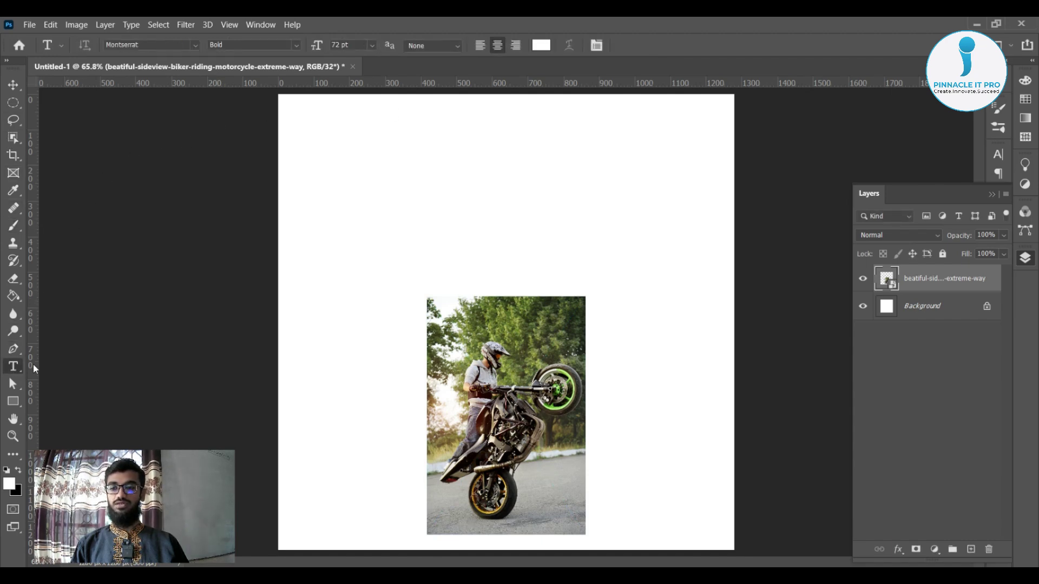
{"action": "left_click", "coordinate": [420, 194]}
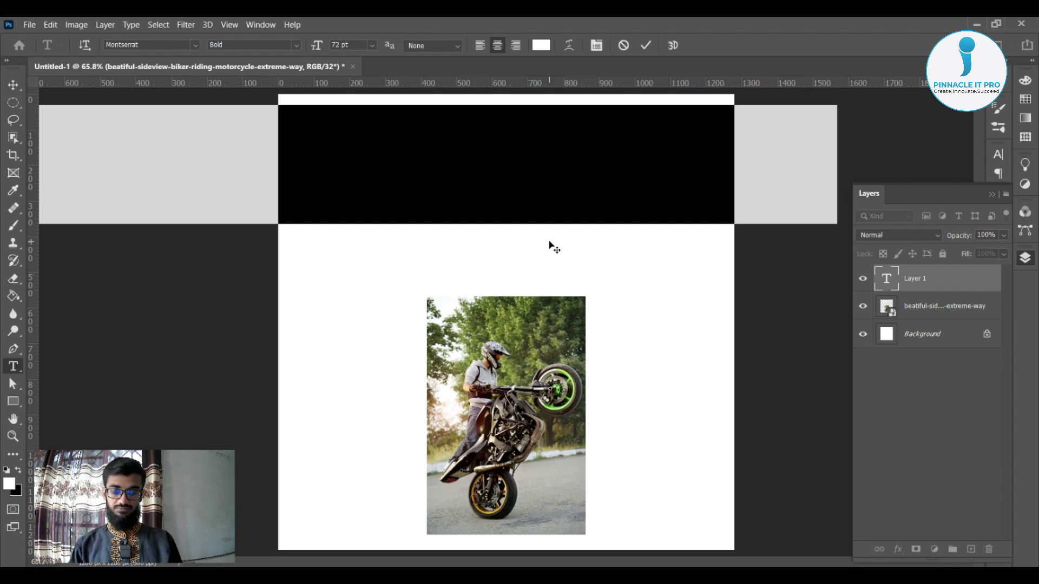
{"action": "left_click", "coordinate": [373, 46]}
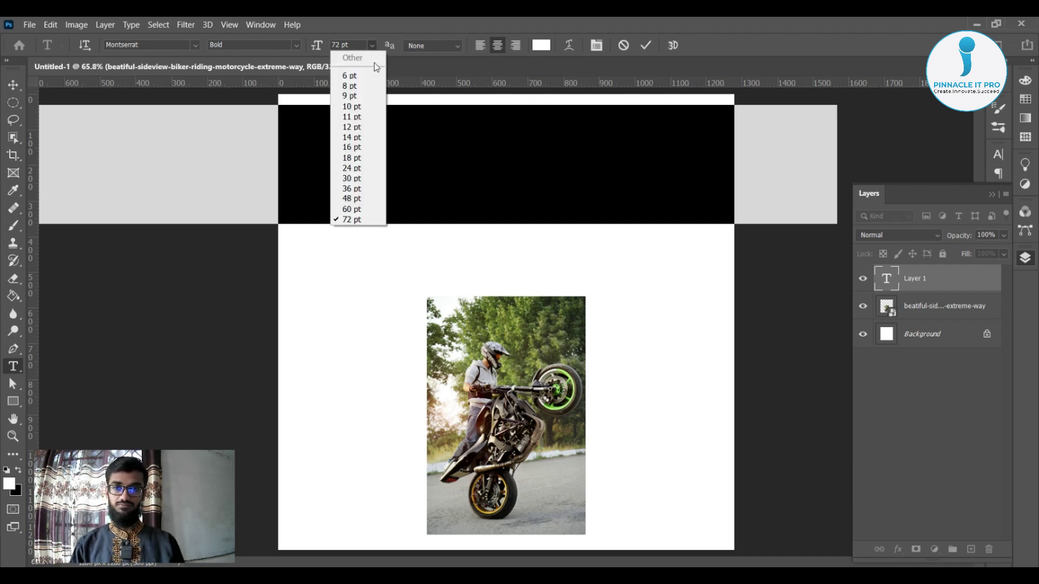
{"action": "left_click", "coordinate": [352, 148]}
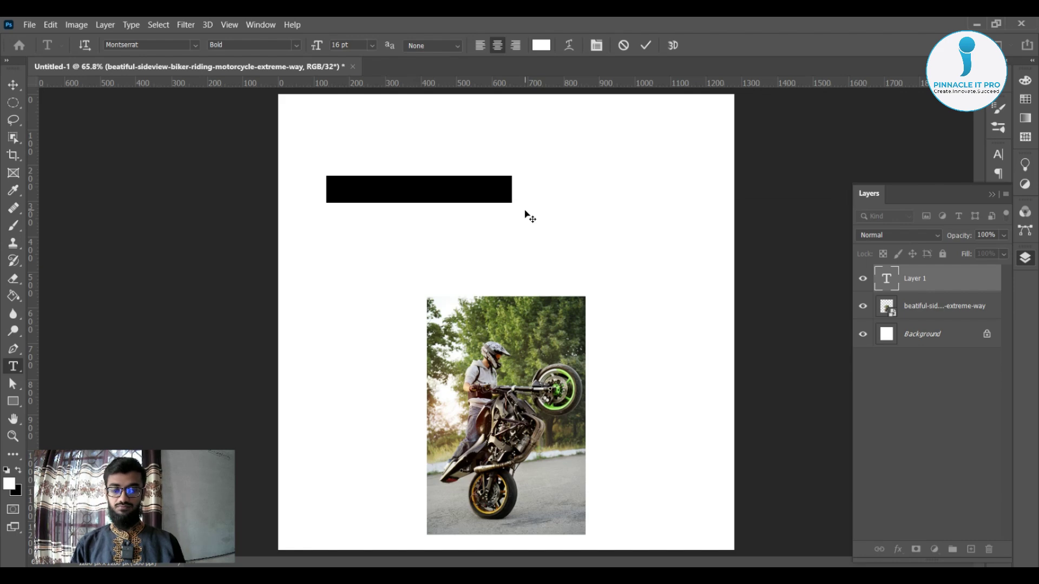
{"action": "type", "text": "BIKE"}
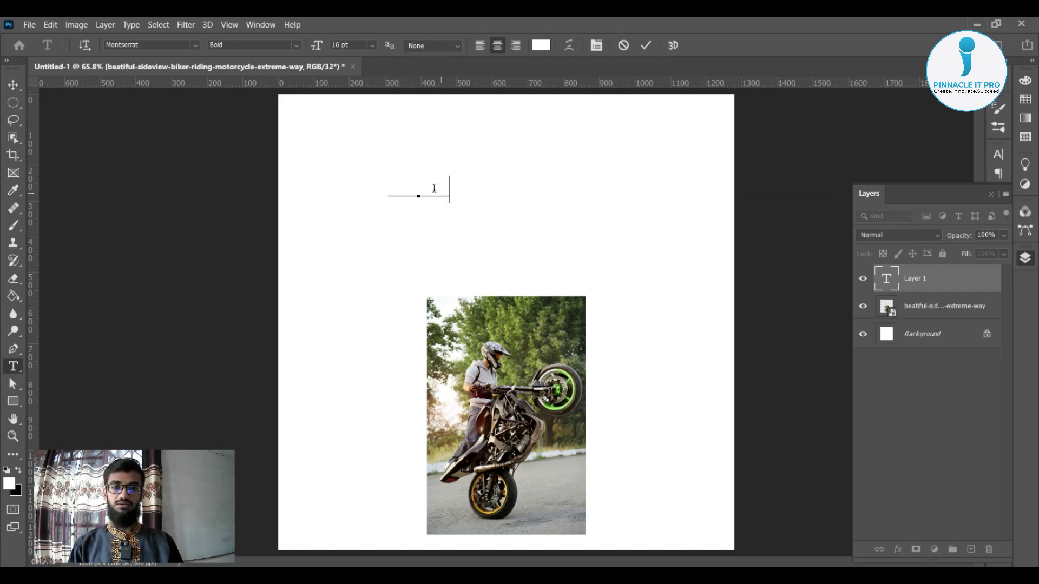
- Change the colour of the whole text line from white to a very dark red
{"action": "double_click", "coordinate": [434, 189]}
{"action": "left_click", "coordinate": [542, 45]}
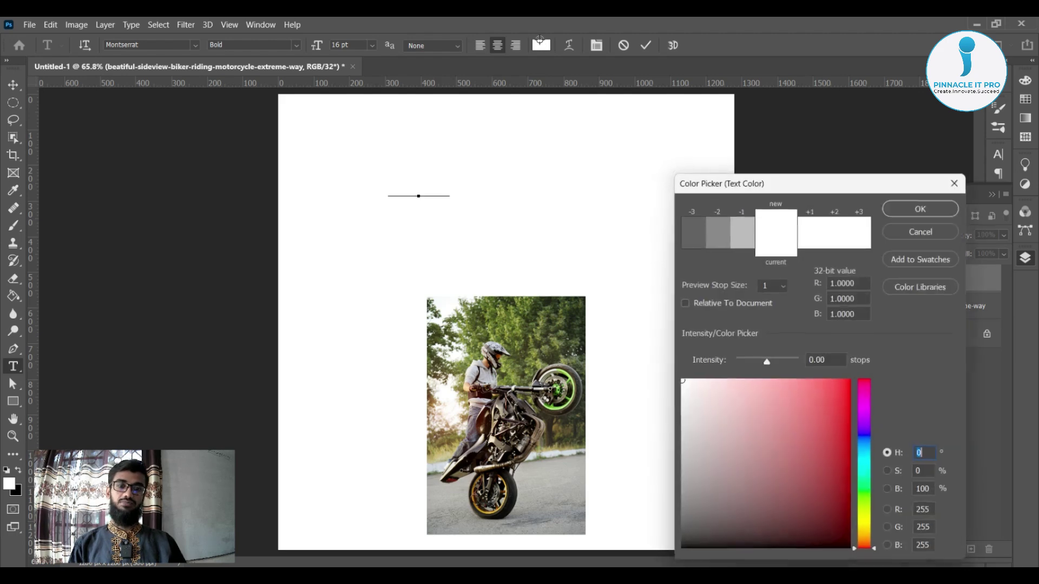
{"action": "left_click_drag", "start_coordinate": [794, 460], "coordinate": [851, 548]}
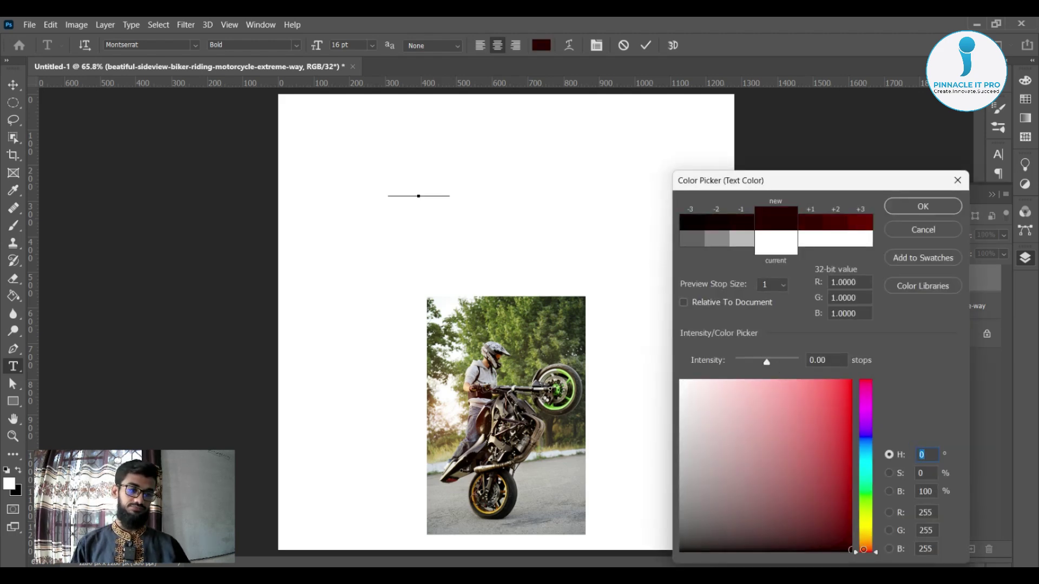
{"action": "left_click", "coordinate": [929, 207]}
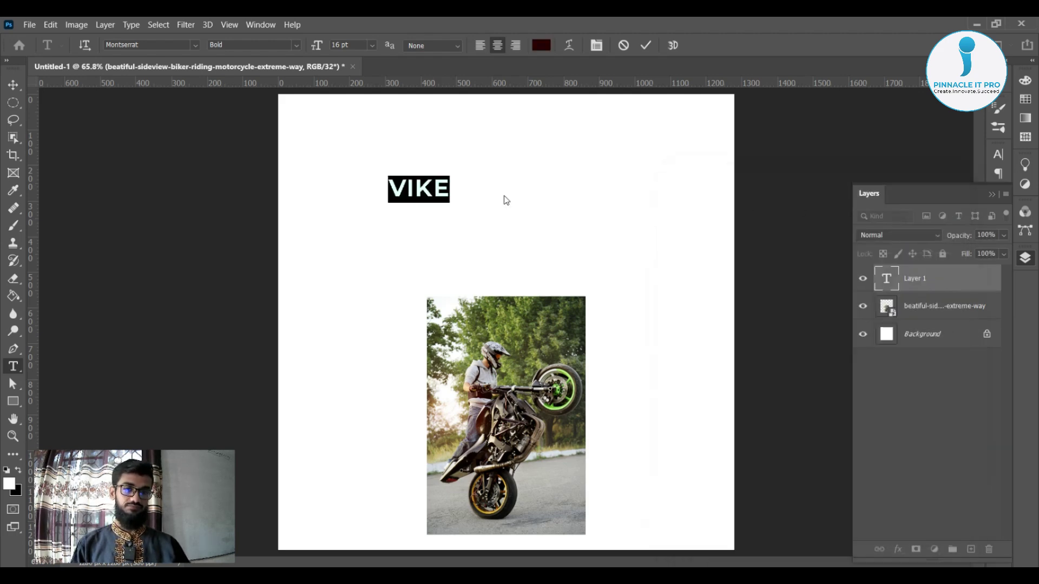
- Replace the first letter of the text with B so it reads "BIKE", and commit the text
{"action": "left_click", "coordinate": [413, 195]}
{"action": "key", "text": "BackSpace"}
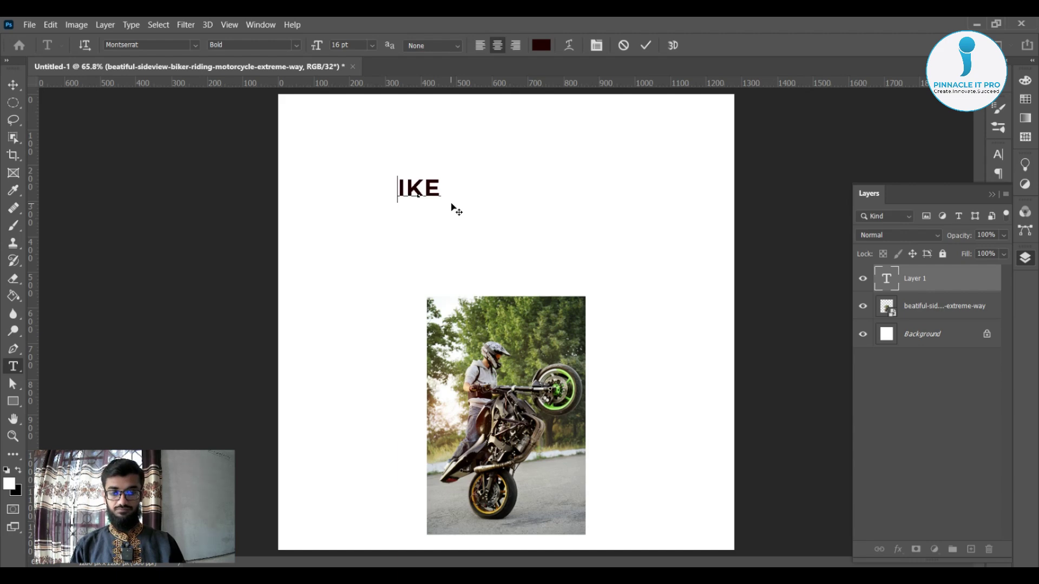
{"action": "type", "text": "B"}
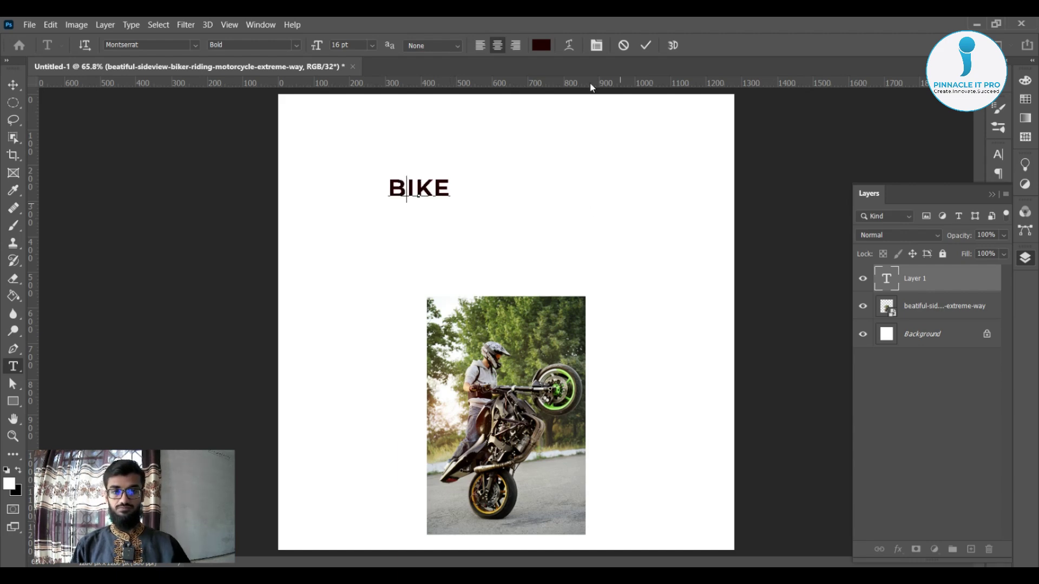
{"action": "left_click", "coordinate": [645, 46]}
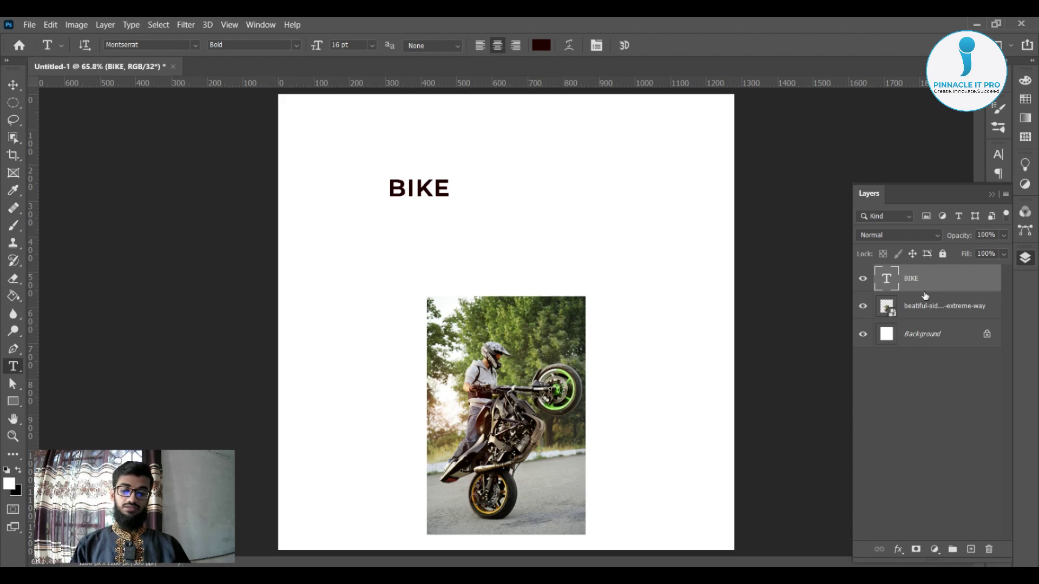
- Enlarge the BIKE text to about 361.73% and position it above the motorcycle photo
{"action": "key", "text": "ctrl+t"}
{"action": "left_click_drag", "start_coordinate": [450, 175], "coordinate": [540, 138]}
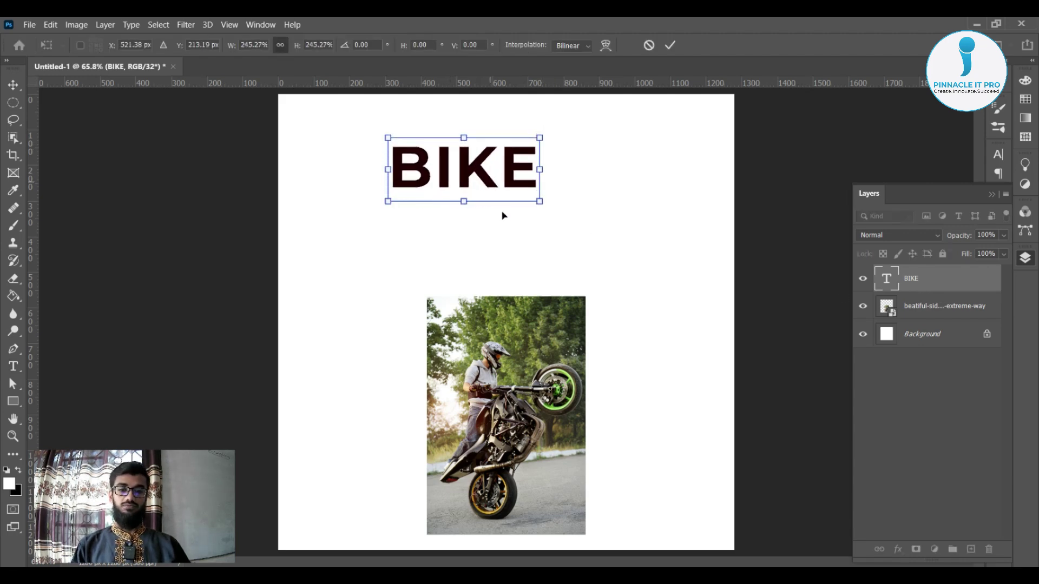
{"action": "left_click_drag", "start_coordinate": [516, 193], "coordinate": [531, 232]}
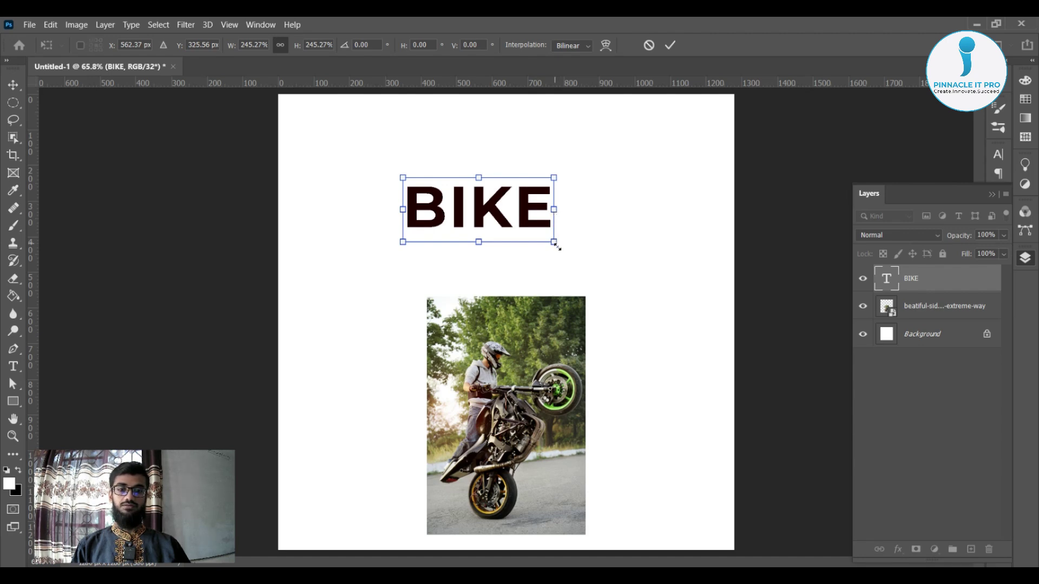
{"action": "mouse_move", "coordinate": [589, 264]}
{"action": "left_mouse_down"}
{"action": "mouse_move", "coordinate": [619, 290]}
{"action": "mouse_move", "coordinate": [601, 273]}
{"action": "left_mouse_up"}
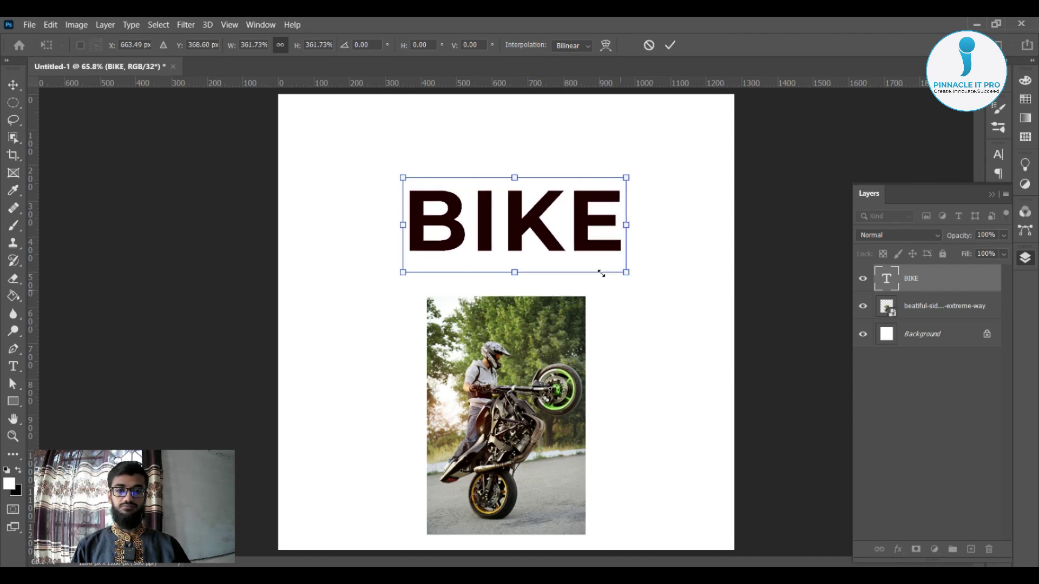
{"action": "left_click_drag", "start_coordinate": [553, 244], "coordinate": [599, 238]}
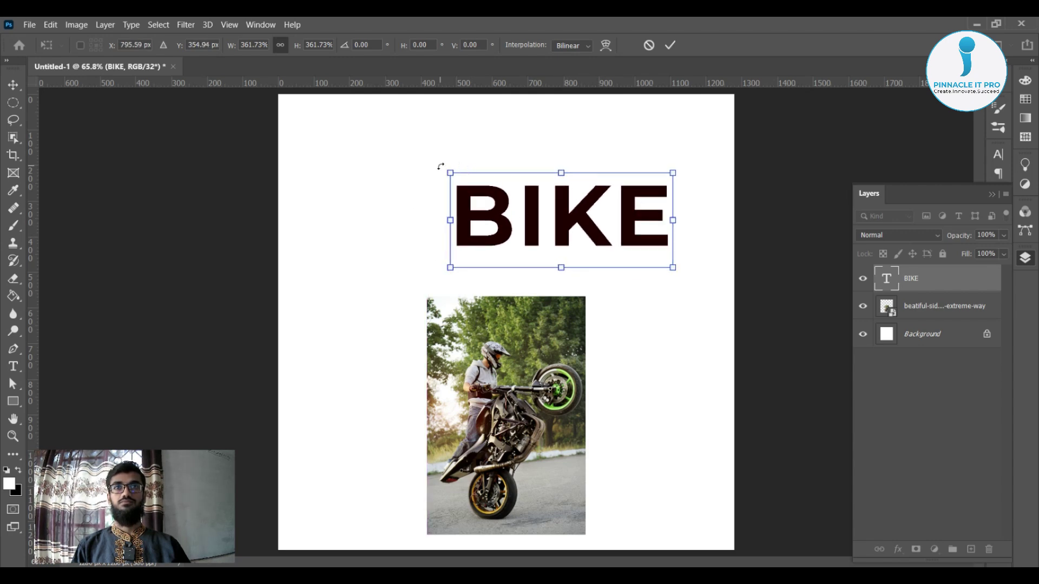
- Rotate the BIKE text to -90° and centre it vertically over the motorcycle photo
{"action": "left_click_drag", "start_coordinate": [440, 167], "coordinate": [514, 342]}
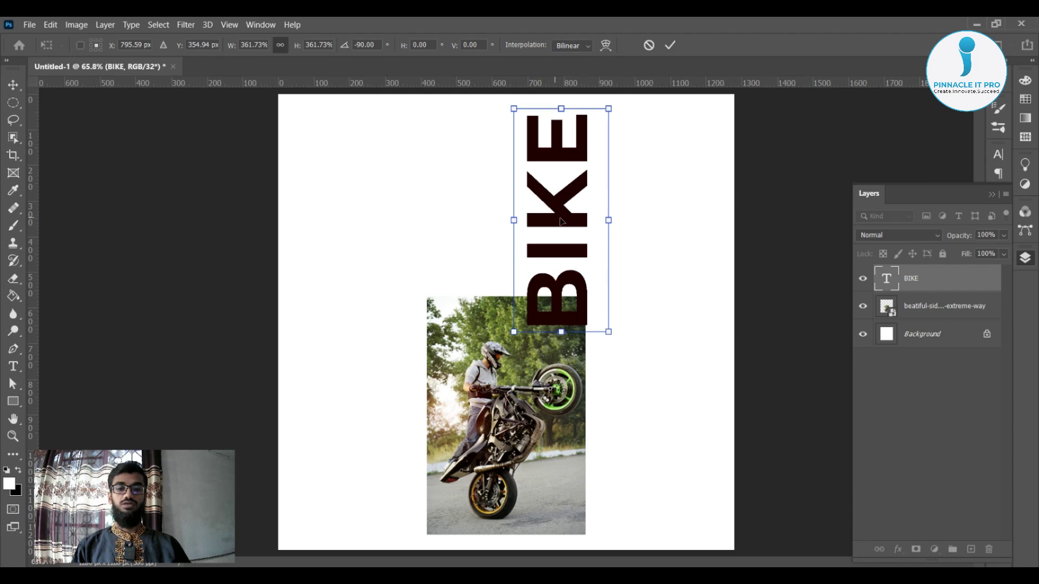
{"action": "left_click_drag", "start_coordinate": [561, 222], "coordinate": [509, 418]}
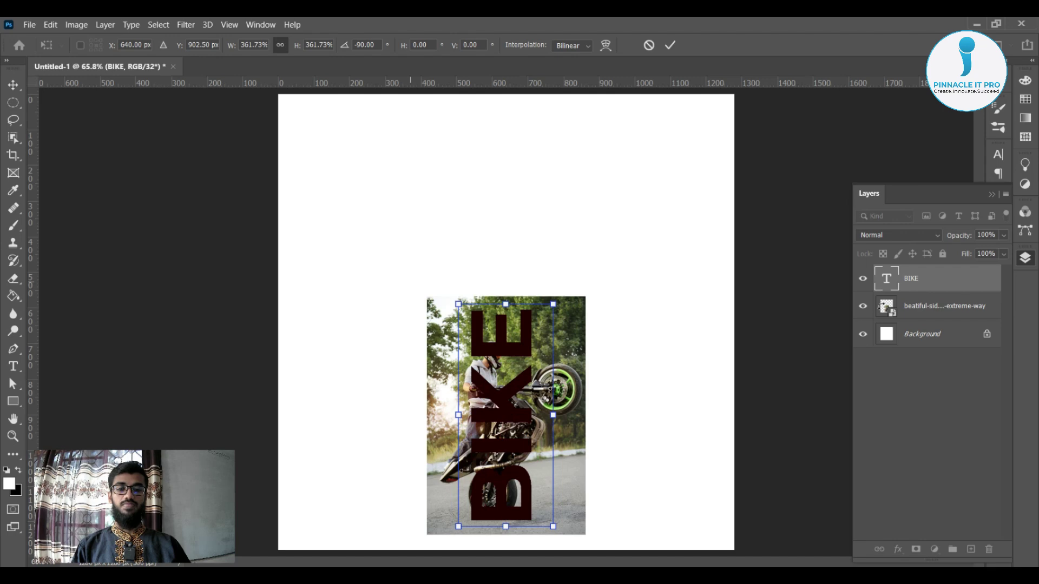
- Move the BIKE text and motorcycle photo together to the canvas centre and enlarge both to 160.86%
{"action": "left_click", "coordinate": [944, 307]}
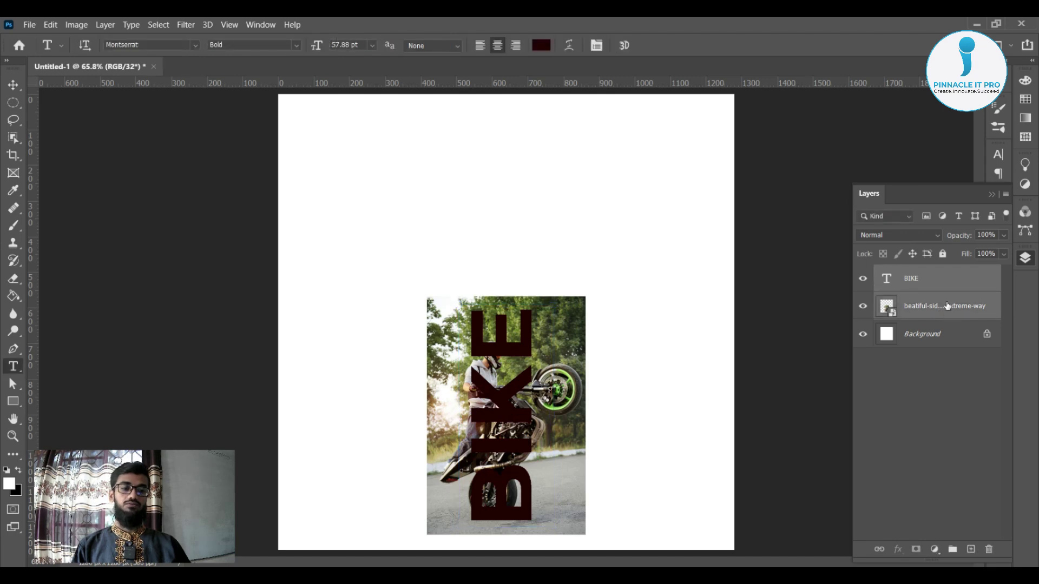
{"action": "left_click", "coordinate": [13, 85]}
{"action": "left_click_drag", "start_coordinate": [512, 413], "coordinate": [512, 320]}
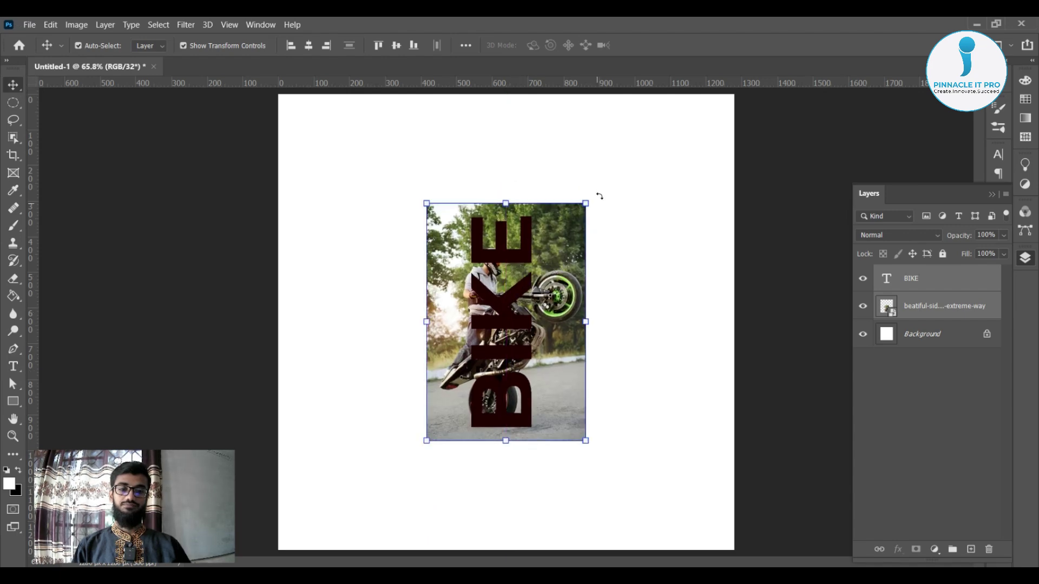
{"action": "mouse_move", "coordinate": [606, 204]}
{"action": "left_mouse_down"}
{"action": "mouse_move", "coordinate": [673, 384]}
{"action": "mouse_move", "coordinate": [677, 254]}
{"action": "mouse_move", "coordinate": [651, 211]}
{"action": "mouse_move", "coordinate": [601, 189]}
{"action": "left_mouse_up"}
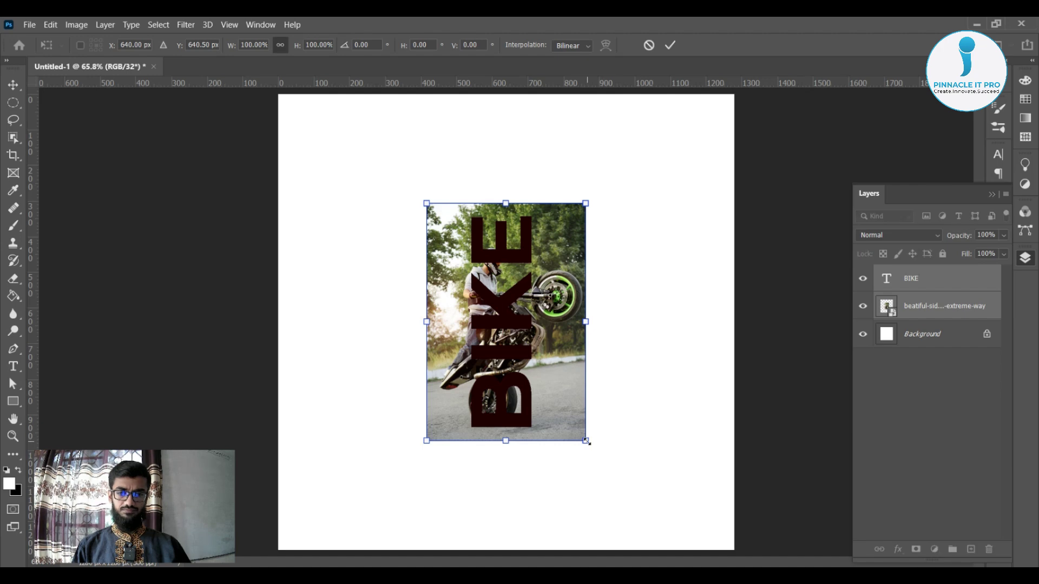
{"action": "left_click_drag", "start_coordinate": [590, 445], "coordinate": [639, 514]}
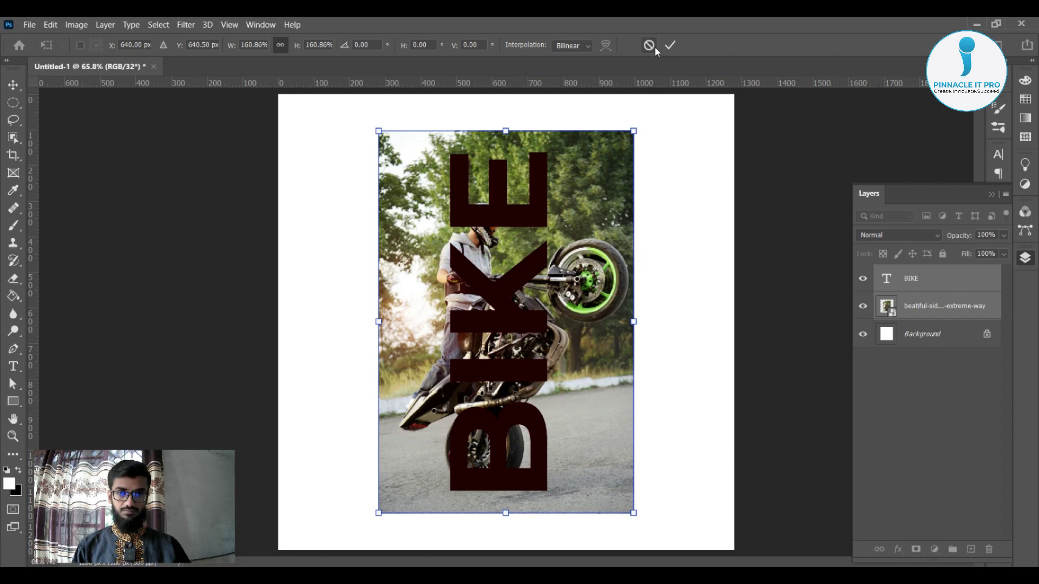
{"action": "left_click", "coordinate": [670, 45]}
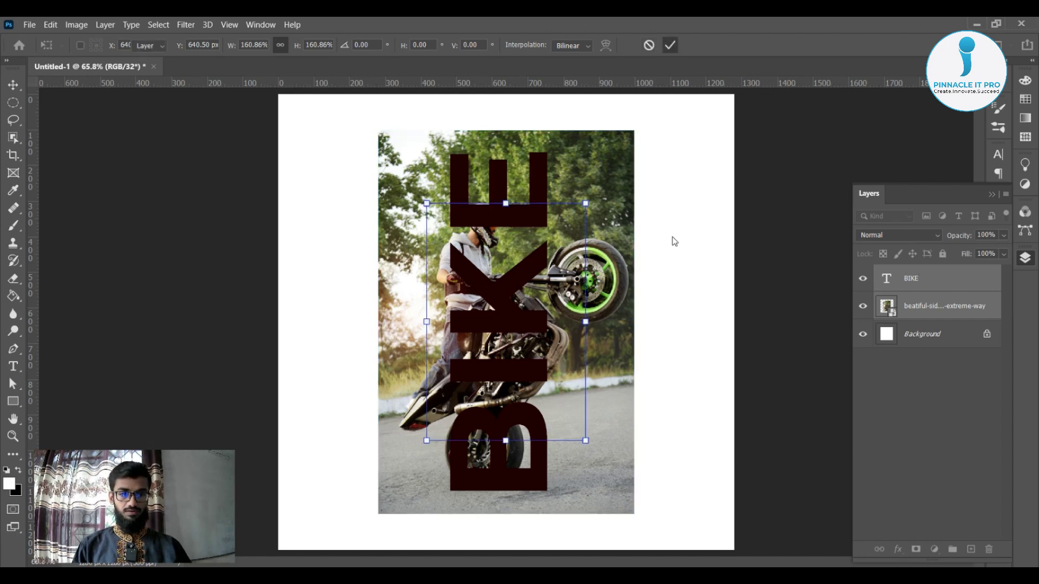
{"action": "left_click", "coordinate": [674, 267]}
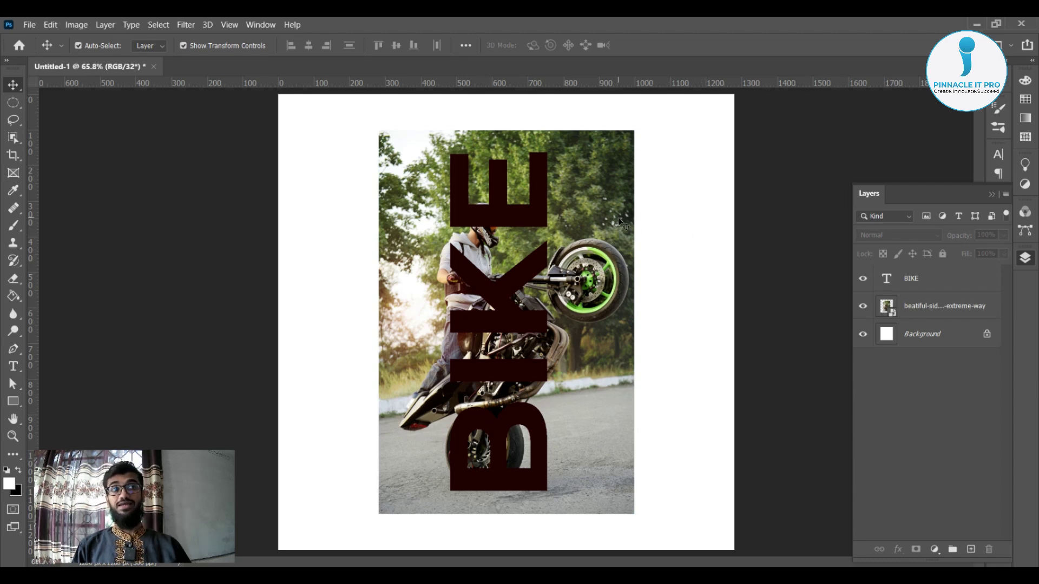
- Place the motorcycle photo layer above the BIKE text layer and clip the photo to the lettering
{"action": "left_click", "coordinate": [941, 289]}
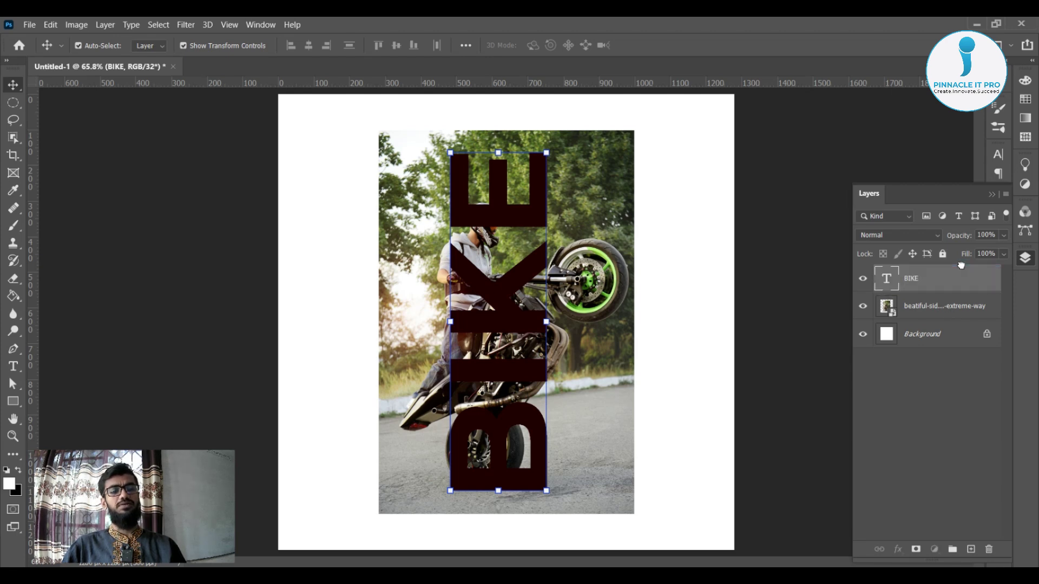
{"action": "left_click_drag", "start_coordinate": [961, 265], "coordinate": [959, 267]}
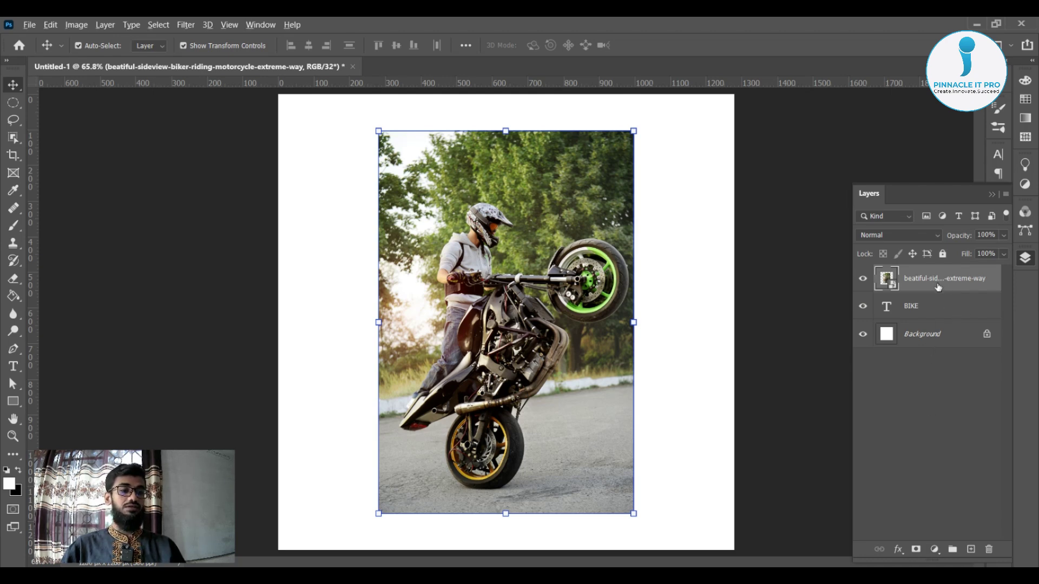
{"action": "left_click_drag", "start_coordinate": [938, 287], "coordinate": [939, 289]}
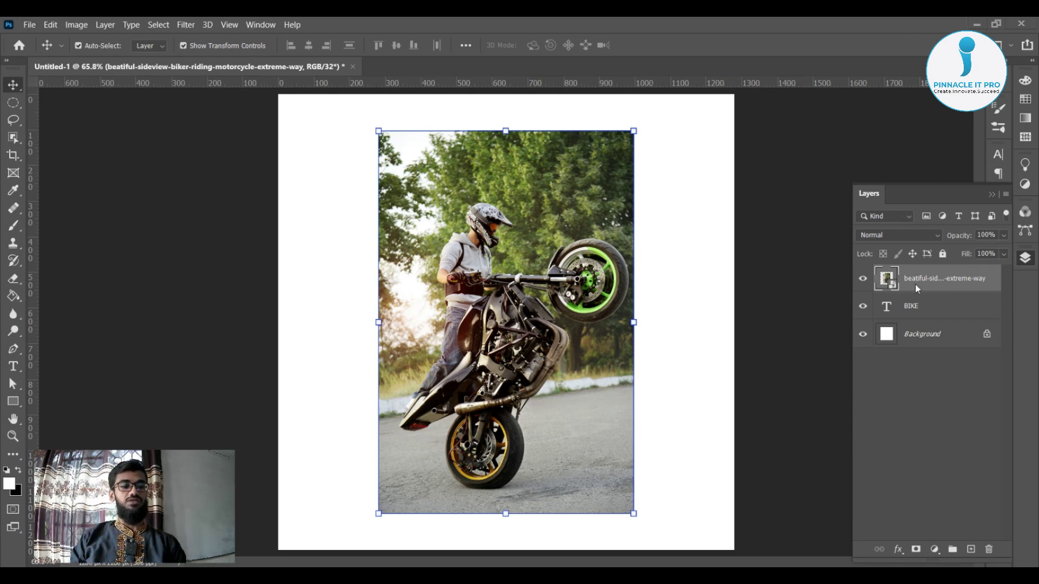
{"action": "left_click", "coordinate": [933, 305]}
{"action": "mouse_move", "coordinate": [937, 284]}
{"action": "left_mouse_down"}
{"action": "mouse_move", "coordinate": [940, 305]}
{"action": "mouse_move", "coordinate": [938, 290]}
{"action": "left_mouse_up"}
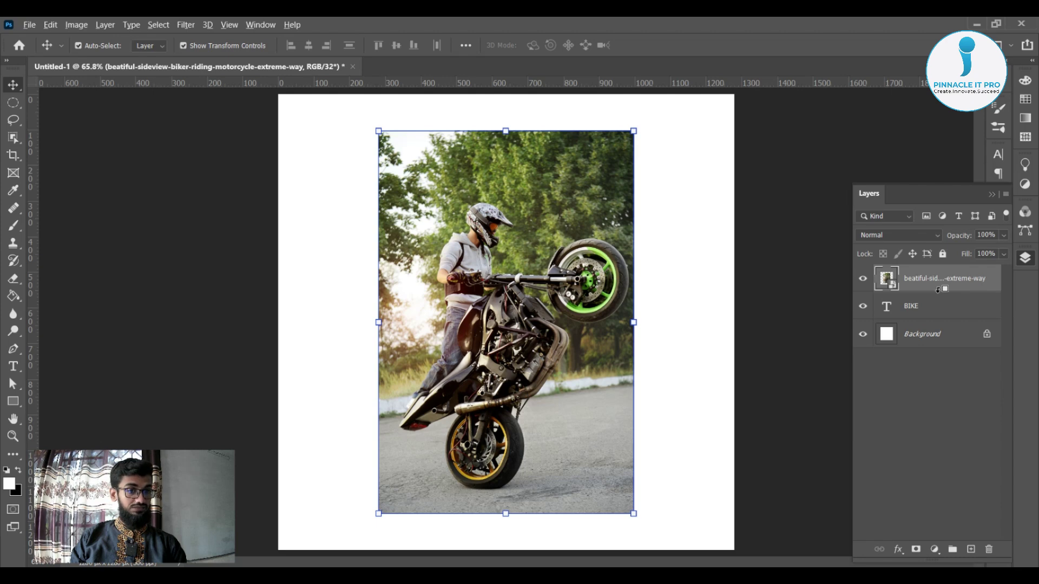
{"action": "left_click", "coordinate": [938, 290], "text": "alt"}
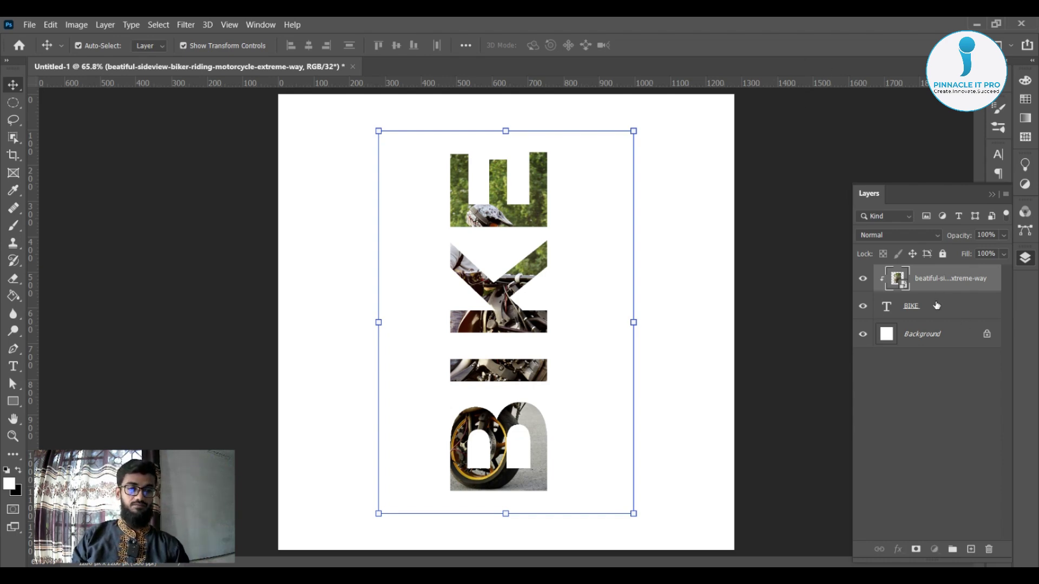
- Scale the clipped motorcycle photo to about 25.06% and rotate it to about -10.92° inside the BIKE lettering
{"action": "left_click", "coordinate": [937, 306]}
{"action": "left_click", "coordinate": [936, 287]}
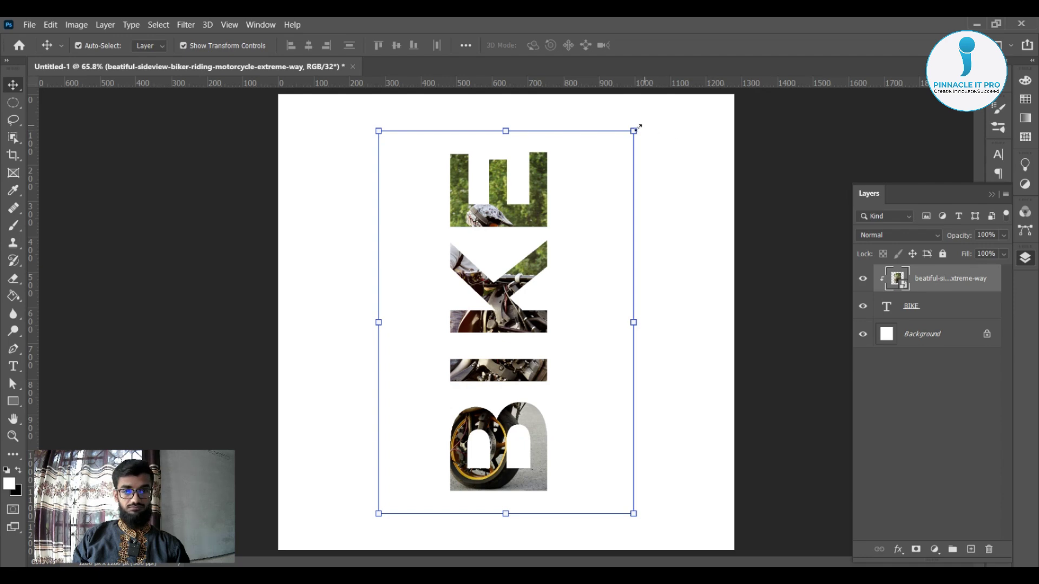
{"action": "left_click_drag", "start_coordinate": [634, 131], "coordinate": [618, 154]}
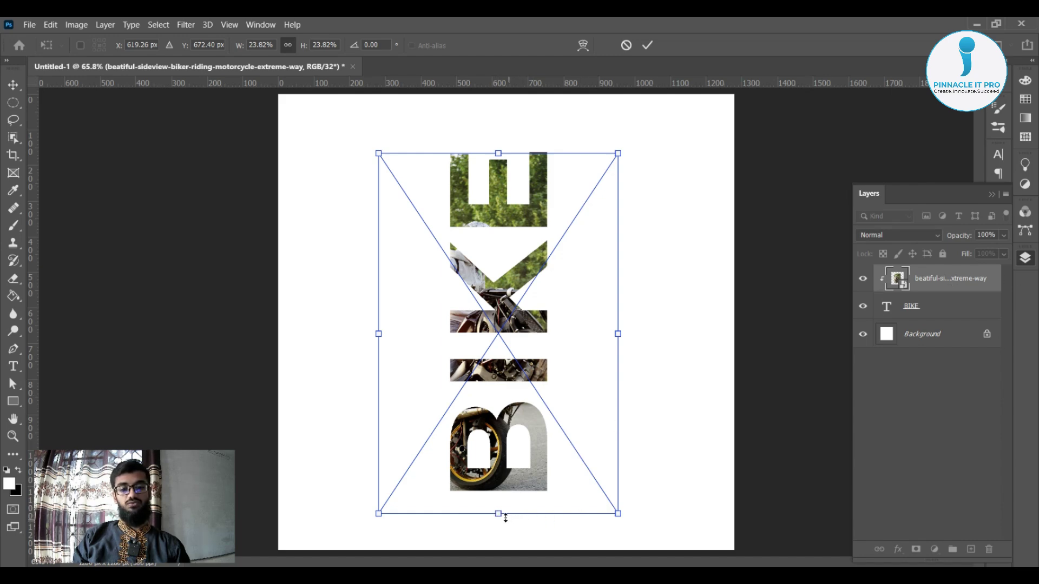
{"action": "left_click_drag", "start_coordinate": [618, 513], "coordinate": [656, 515]}
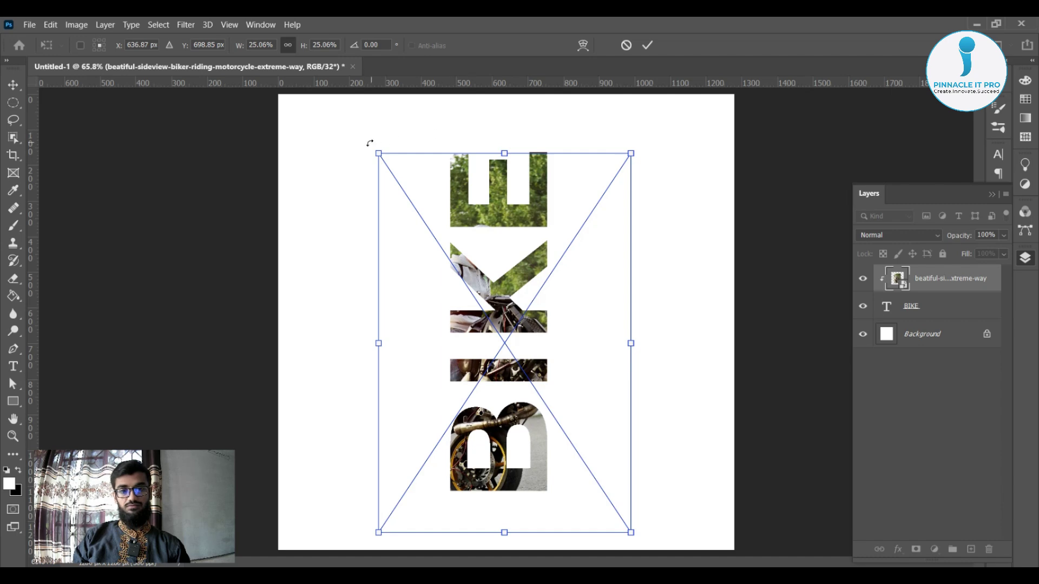
{"action": "left_click_drag", "start_coordinate": [369, 142], "coordinate": [334, 173]}
{"action": "left_click_drag", "start_coordinate": [578, 292], "coordinate": [540, 319]}
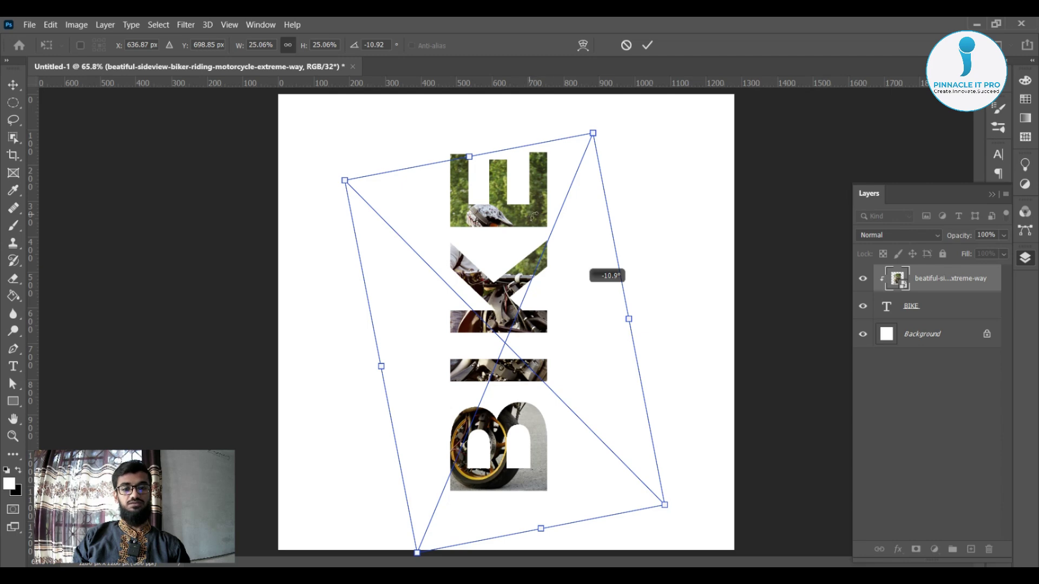
{"action": "left_click", "coordinate": [647, 45]}
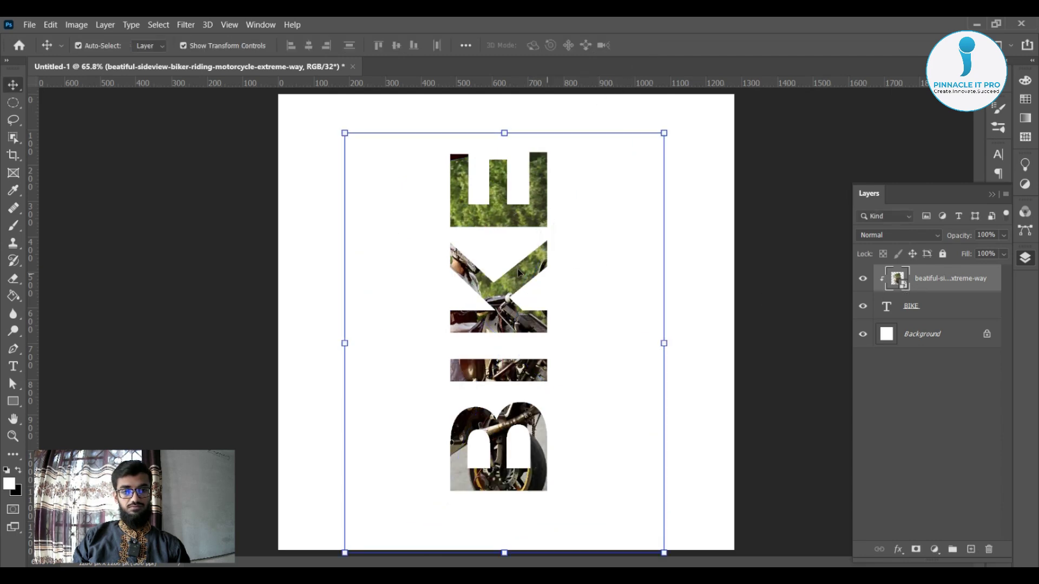
- Shift the clipped photo up to about X 664.20 px, Y 590.61 px so the helmet falls inside the letter E
{"action": "key", "text": "ctrl+t"}
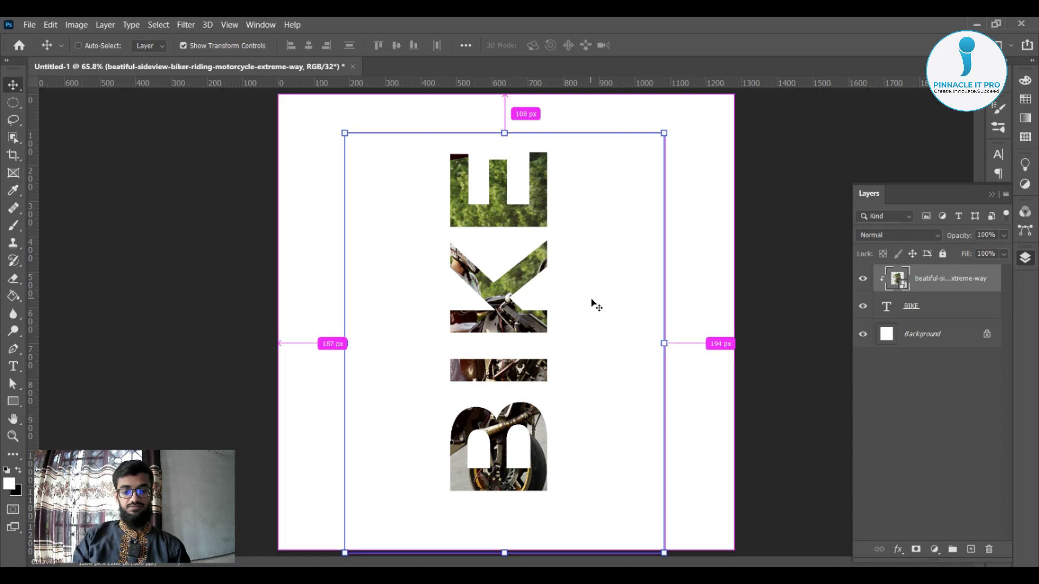
{"action": "left_click_drag", "start_coordinate": [532, 285], "coordinate": [543, 239]}
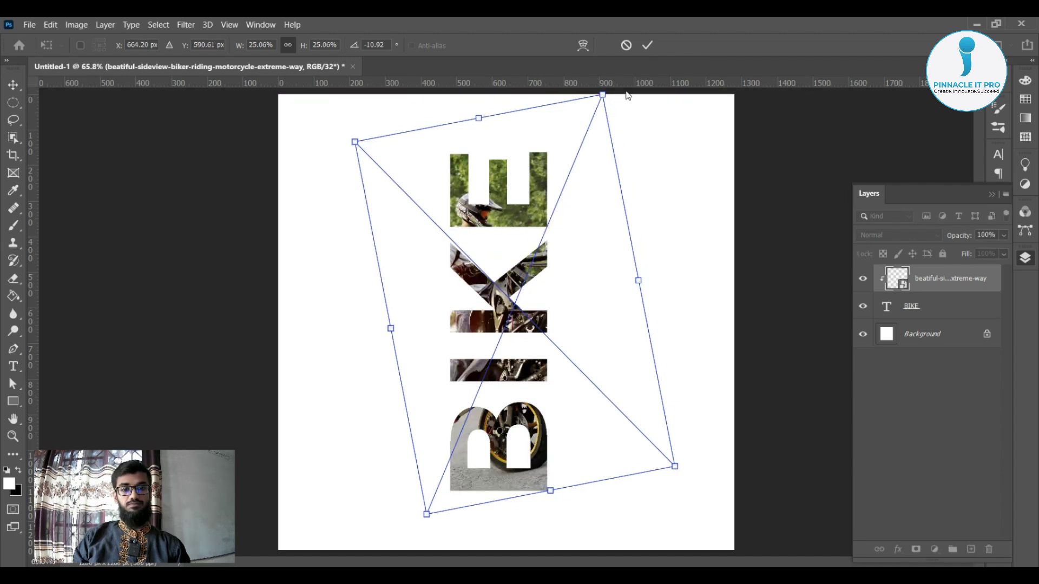
{"action": "left_click", "coordinate": [648, 45]}
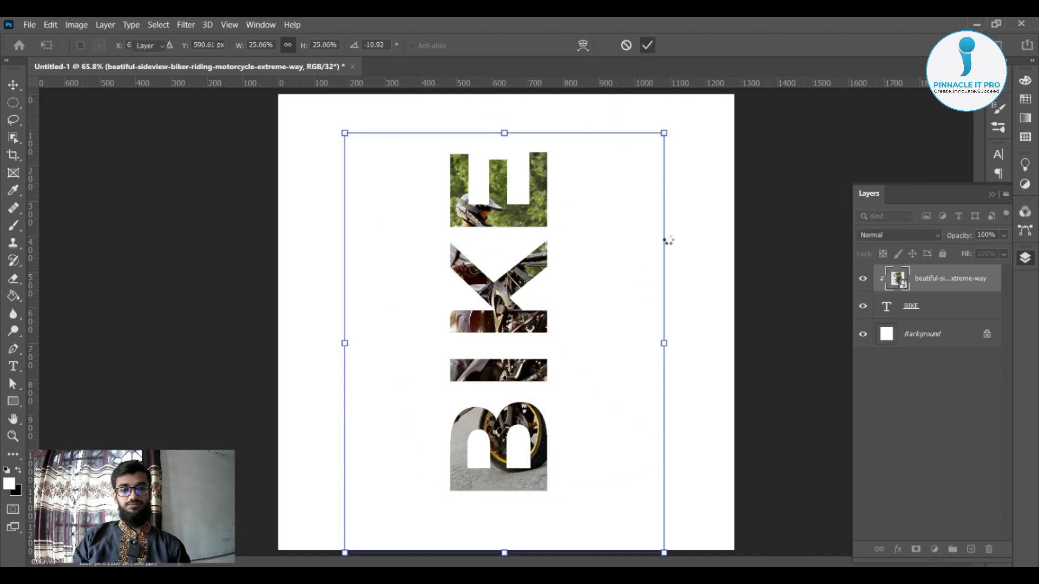
{"action": "left_click", "coordinate": [709, 239]}
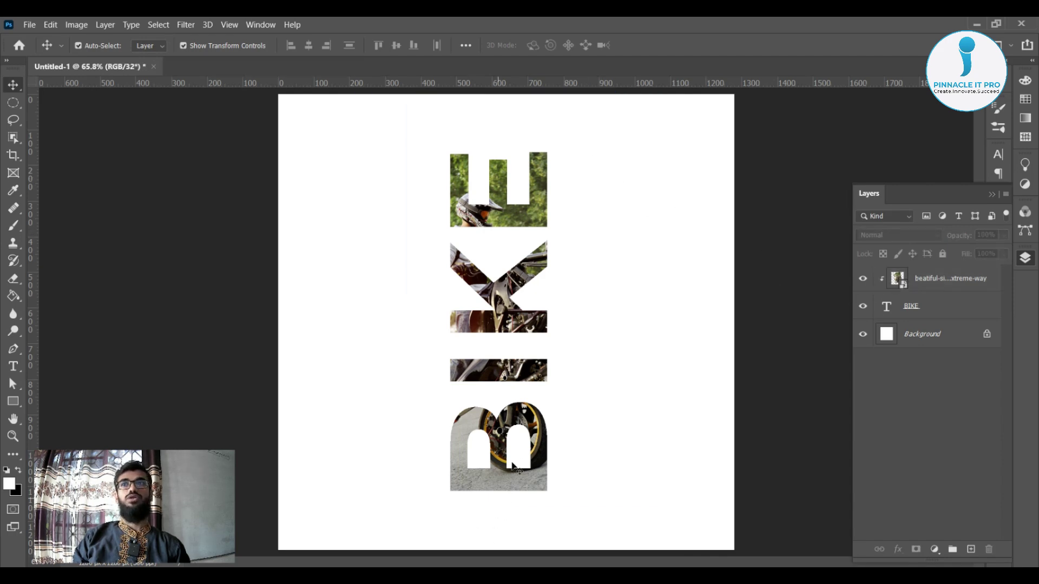
- Rotate the clipped photo and the BIKE text together by 30° clockwise and deselect them
{"action": "left_click", "coordinate": [934, 307]}
{"action": "left_click", "coordinate": [944, 285], "text": "shift"}
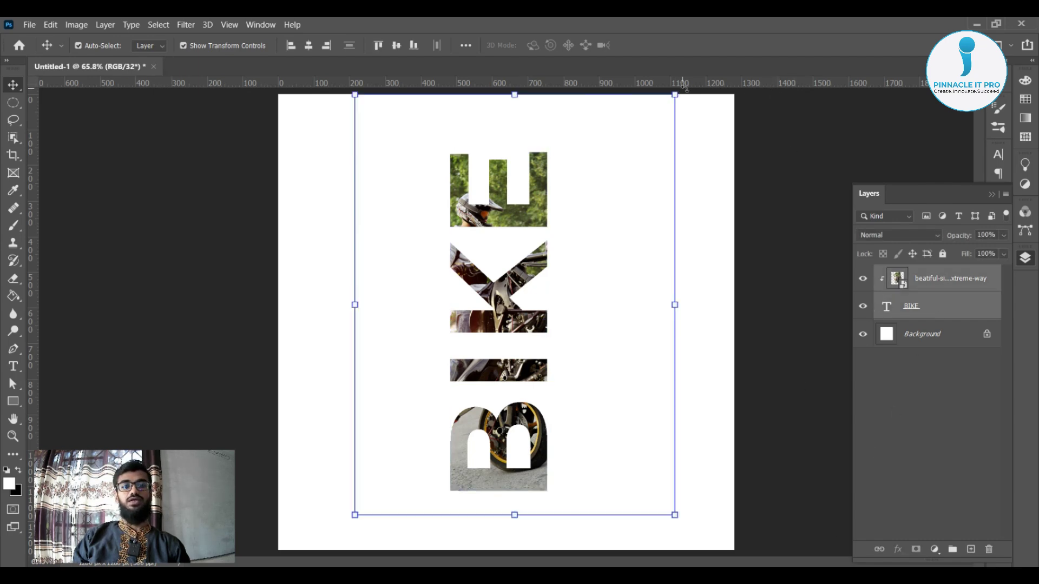
{"action": "key", "text": "ctrl+t"}
{"action": "left_click_drag", "start_coordinate": [721, 213], "coordinate": [755, 216]}
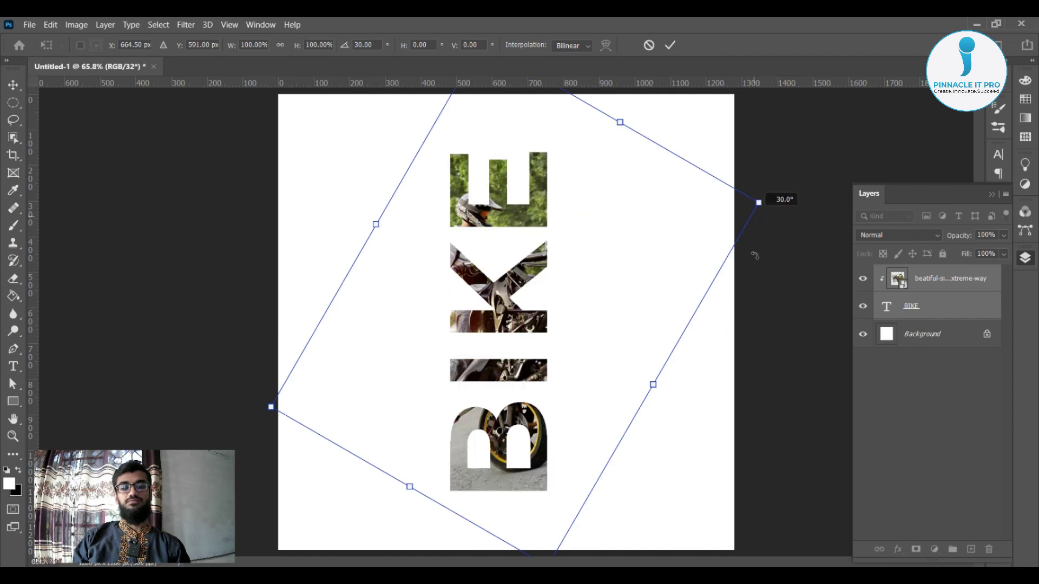
{"action": "left_click", "coordinate": [671, 45]}
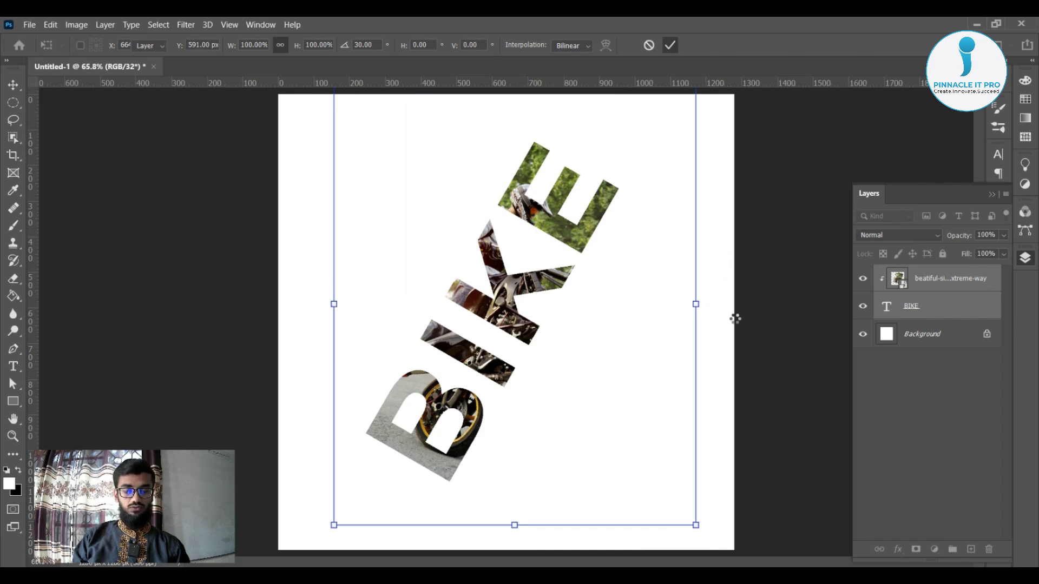
{"action": "left_click", "coordinate": [753, 301]}
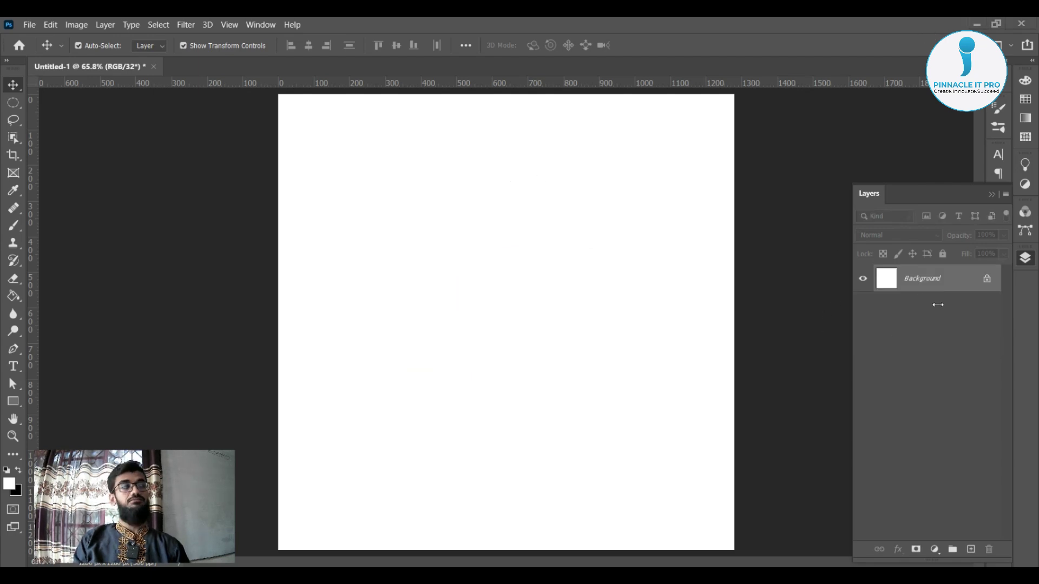
- Embed the red chilli image rb_2560 in the cleared document and move it slightly below the canvas centre
{"action": "left_click", "coordinate": [31, 25]}
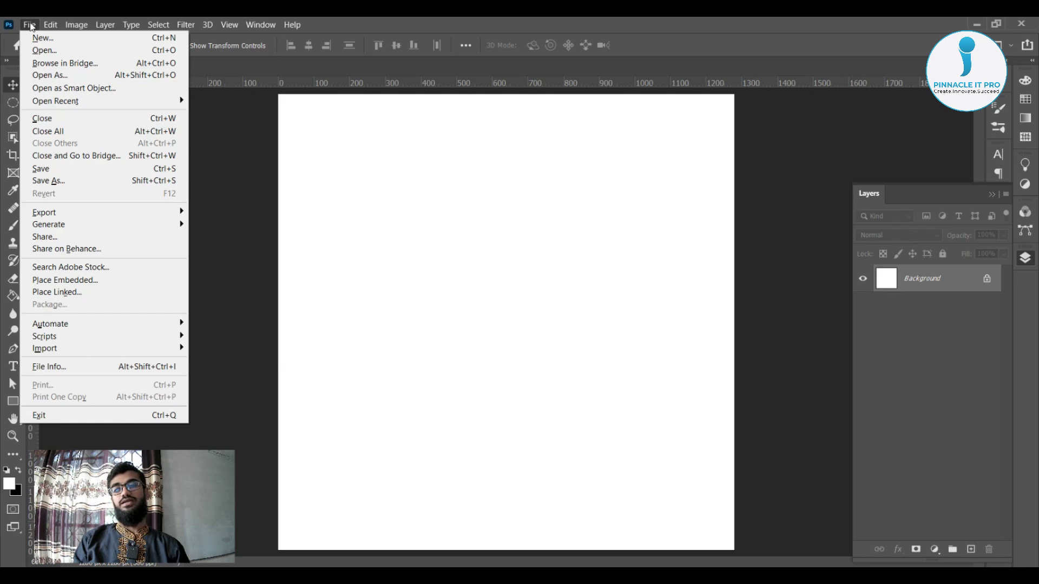
{"action": "left_click", "coordinate": [79, 274]}
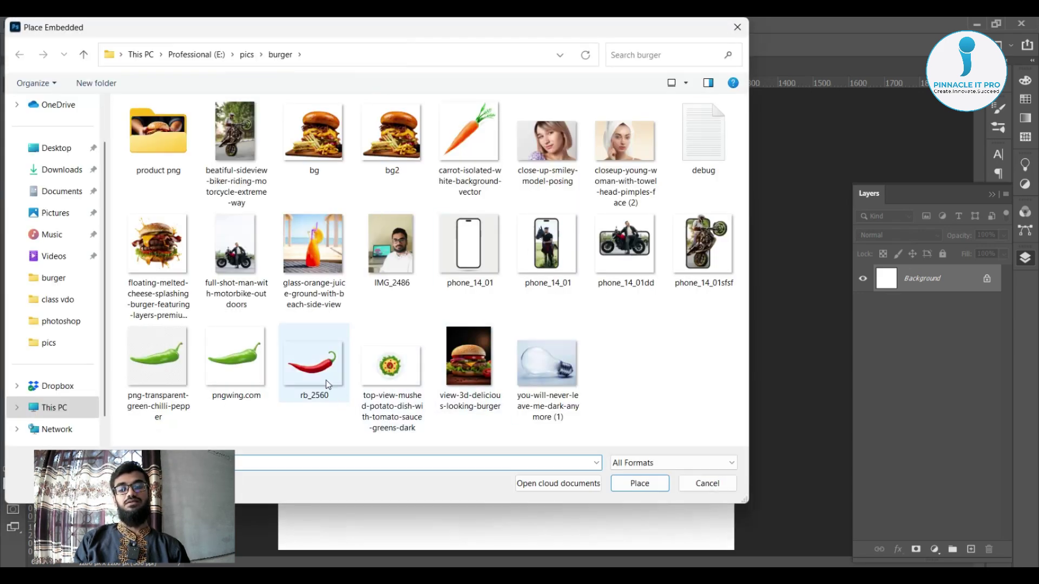
{"action": "left_click", "coordinate": [327, 379]}
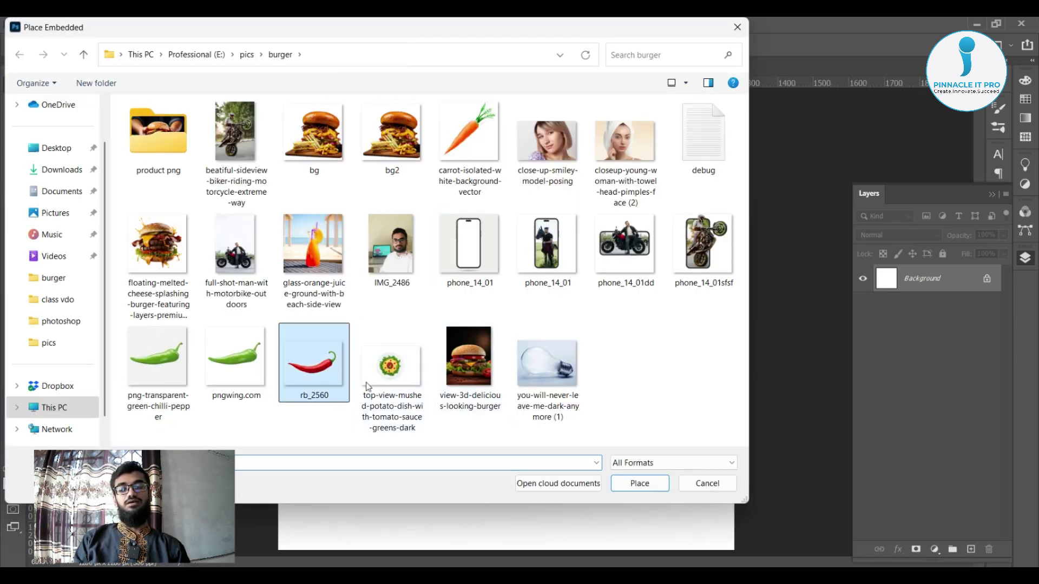
{"action": "left_click", "coordinate": [650, 484]}
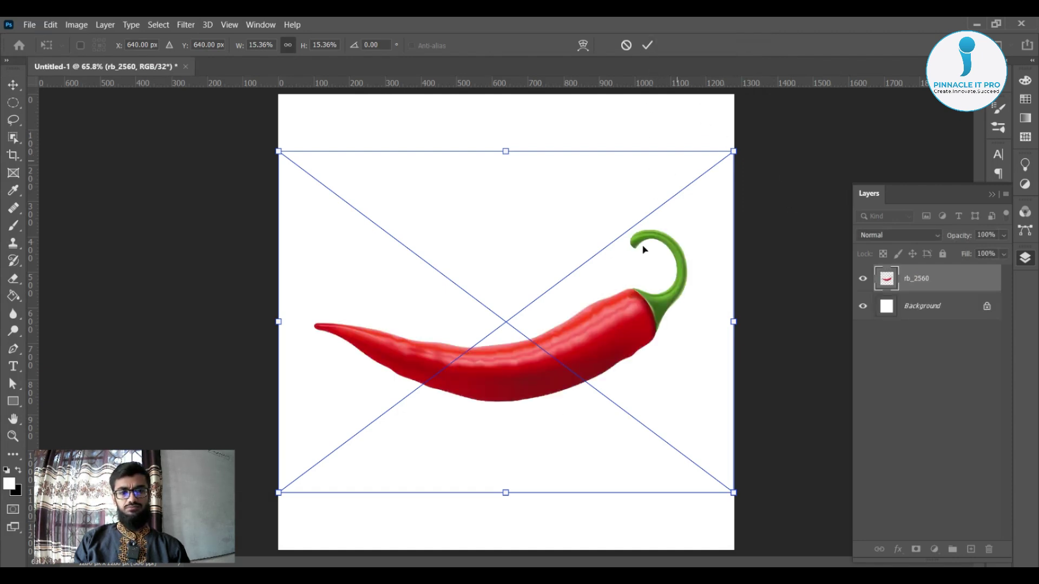
{"action": "left_click", "coordinate": [648, 45]}
{"action": "left_click_drag", "start_coordinate": [612, 352], "coordinate": [603, 407]}
{"action": "left_click_drag", "start_coordinate": [686, 354], "coordinate": [600, 398]}
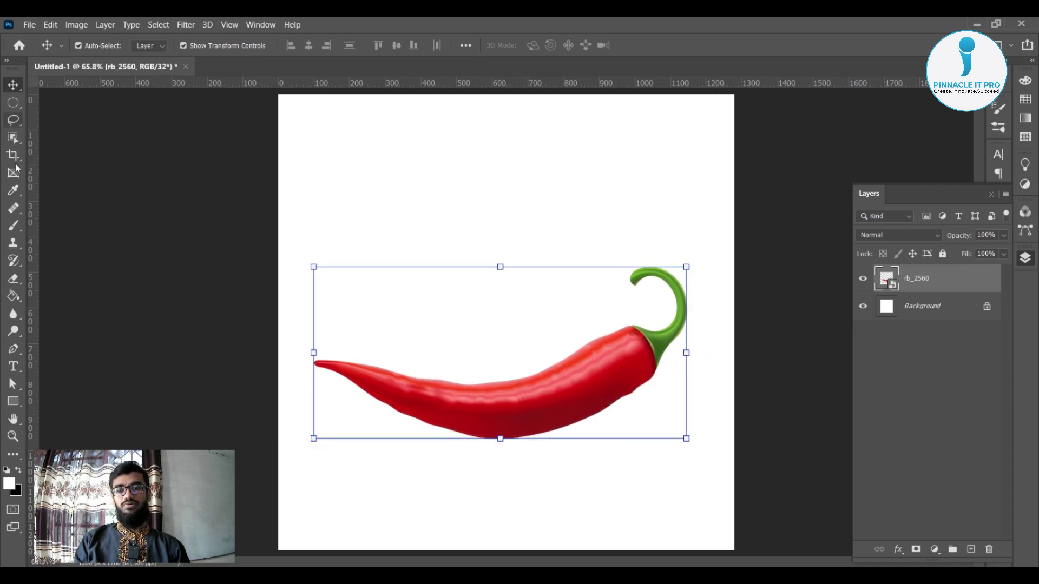
- Add the text "CHILLI" in very dark red Montserrat Bold, 16 pt, above the chilli image
{"action": "left_click", "coordinate": [13, 366]}
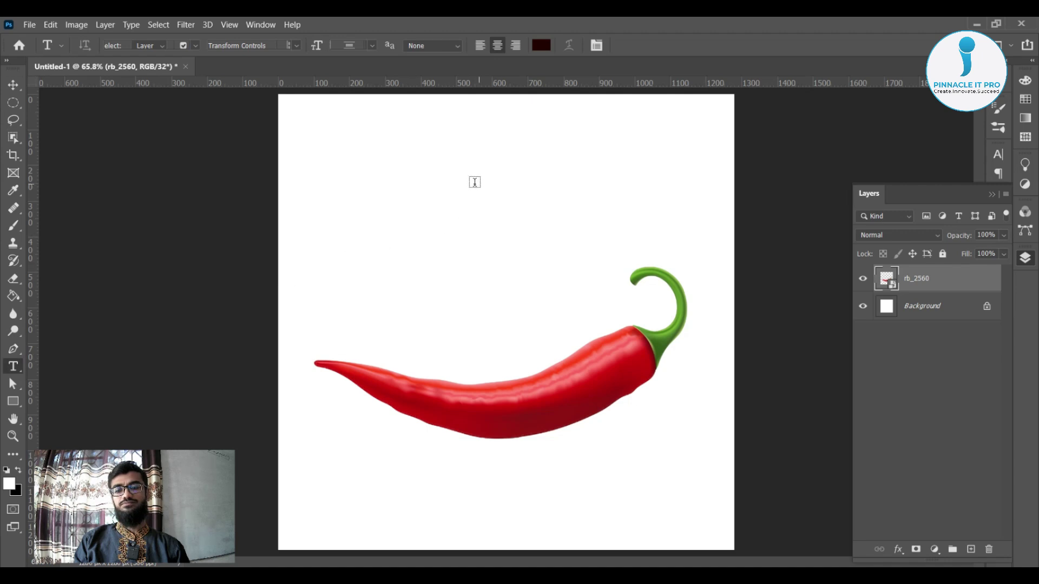
{"action": "left_click", "coordinate": [391, 211]}
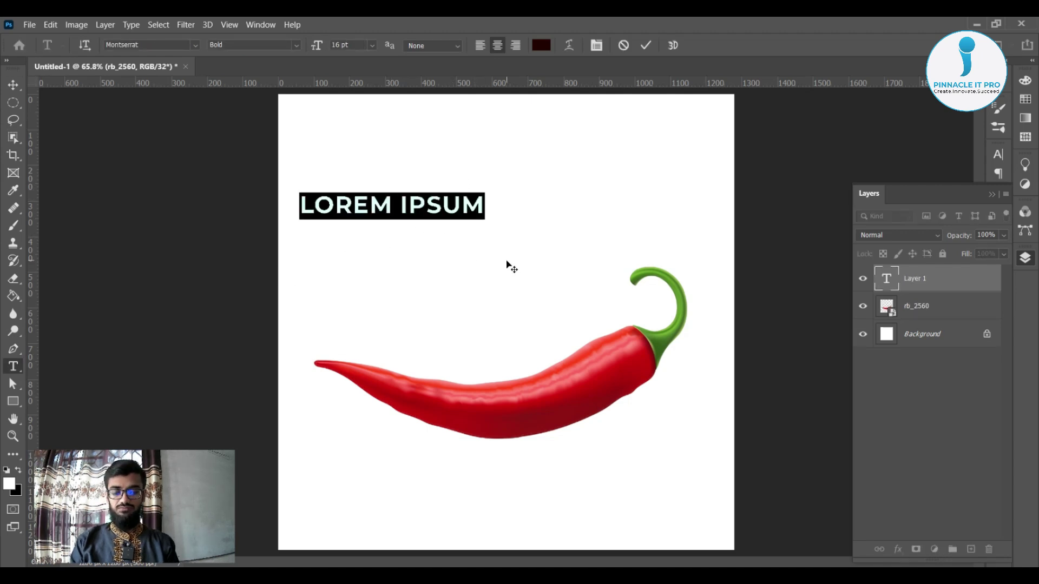
{"action": "type", "text": "CHILLI"}
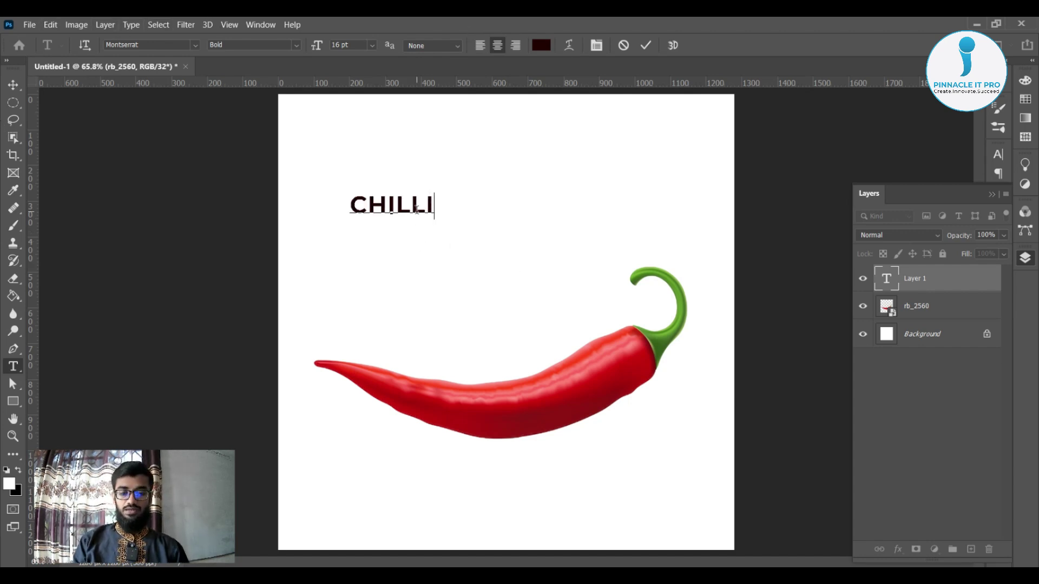
{"action": "key", "text": "ctrl"}
{"action": "key", "text": "ctrl+t"}
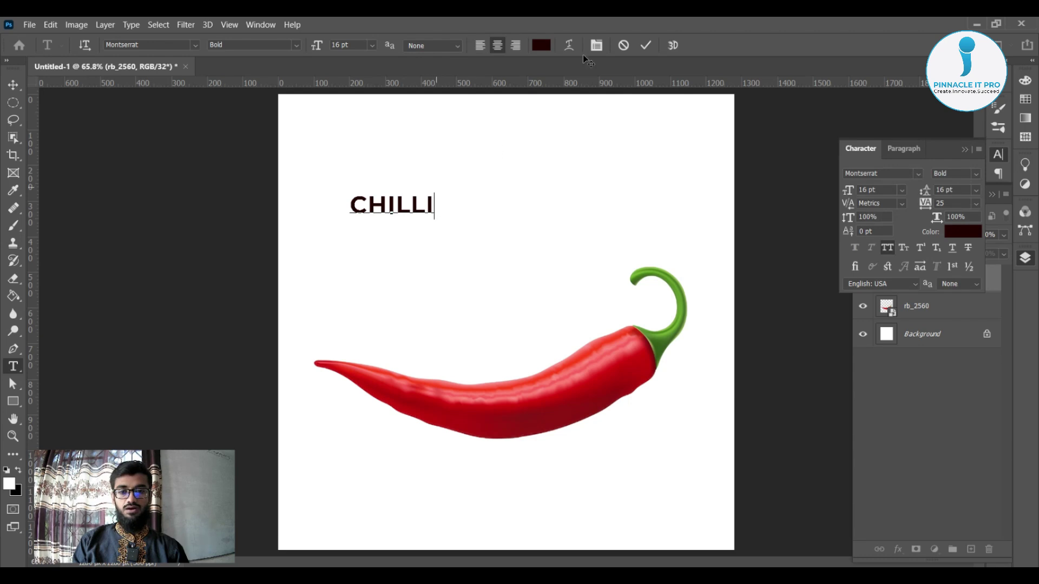
{"action": "left_click", "coordinate": [649, 47]}
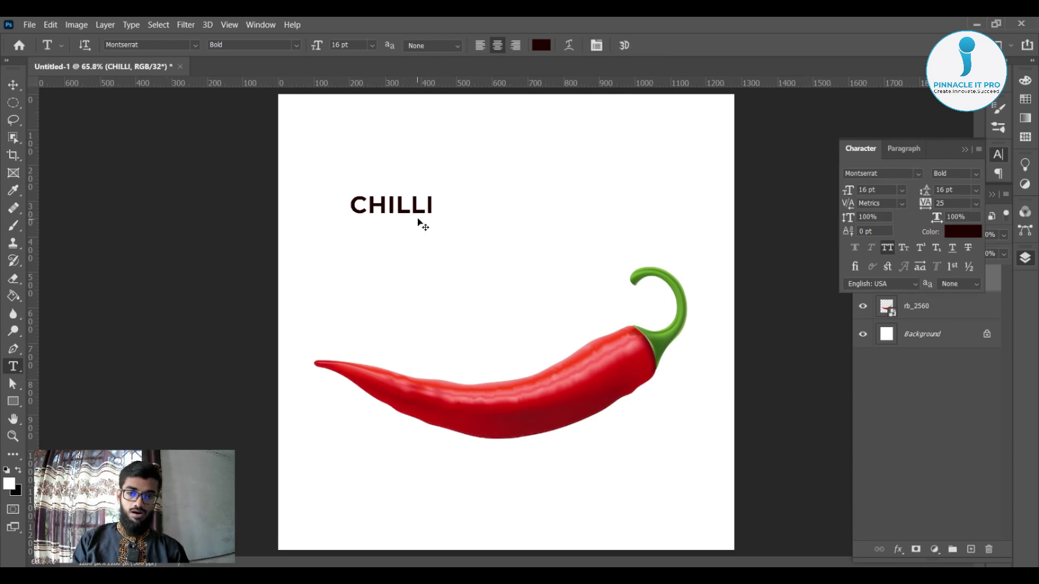
- Scale the CHILLI text to about 265.67% and place it over the chilli's body at about X 601.13 px, Y 848.95 px
{"action": "key", "text": "ctrl+t"}
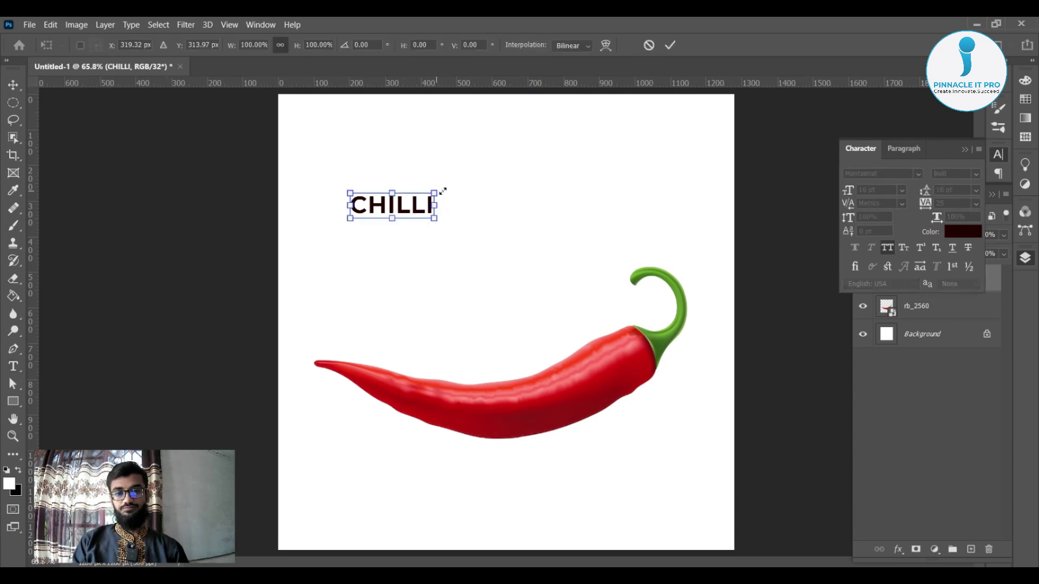
{"action": "left_click_drag", "start_coordinate": [436, 190], "coordinate": [589, 144]}
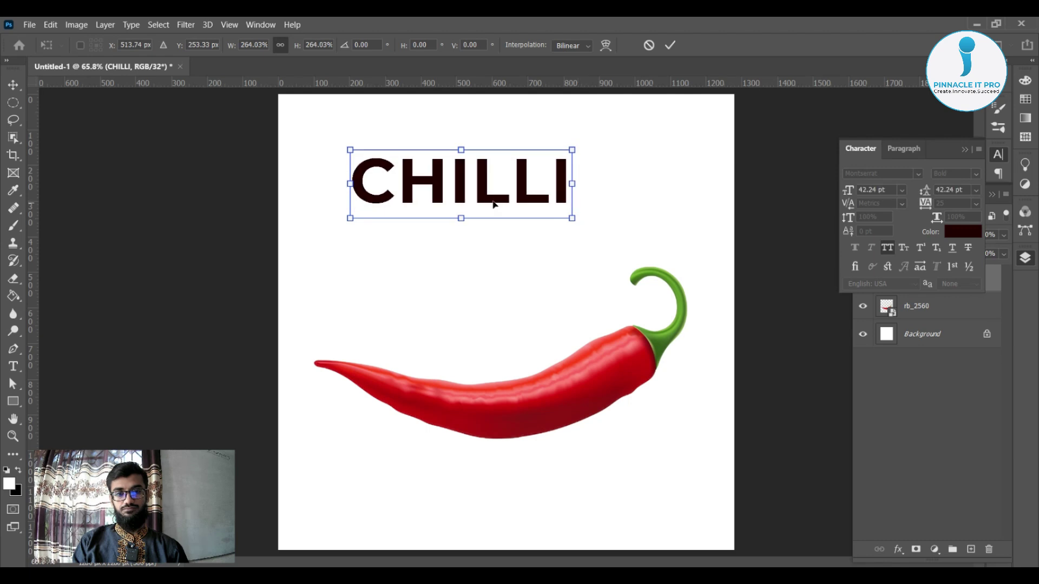
{"action": "left_click_drag", "start_coordinate": [520, 178], "coordinate": [509, 219]}
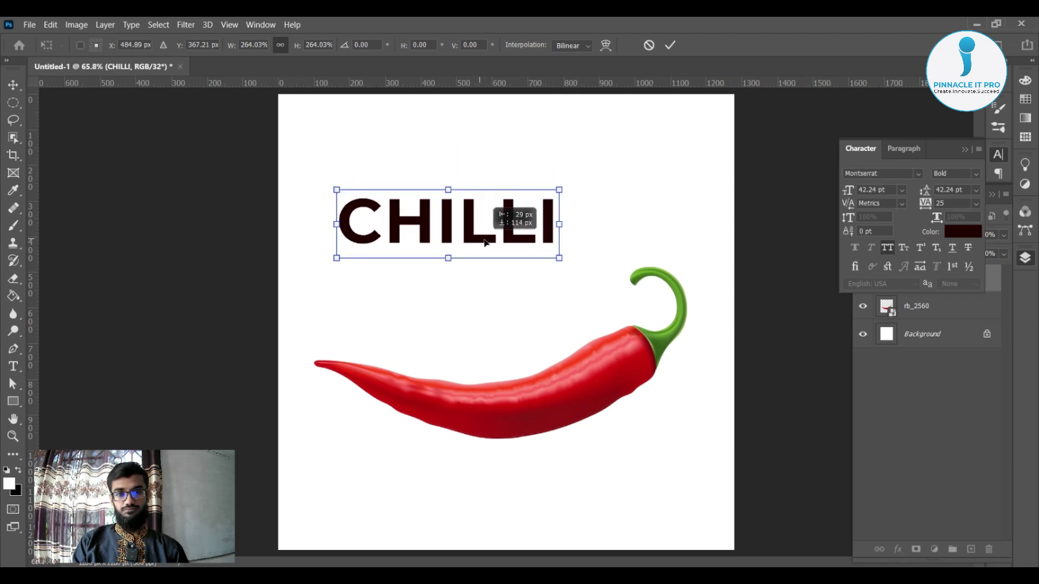
{"action": "left_click_drag", "start_coordinate": [565, 190], "coordinate": [591, 181]}
{"action": "left_click_drag", "start_coordinate": [569, 216], "coordinate": [579, 390]}
{"action": "left_click_drag", "start_coordinate": [631, 354], "coordinate": [605, 362]}
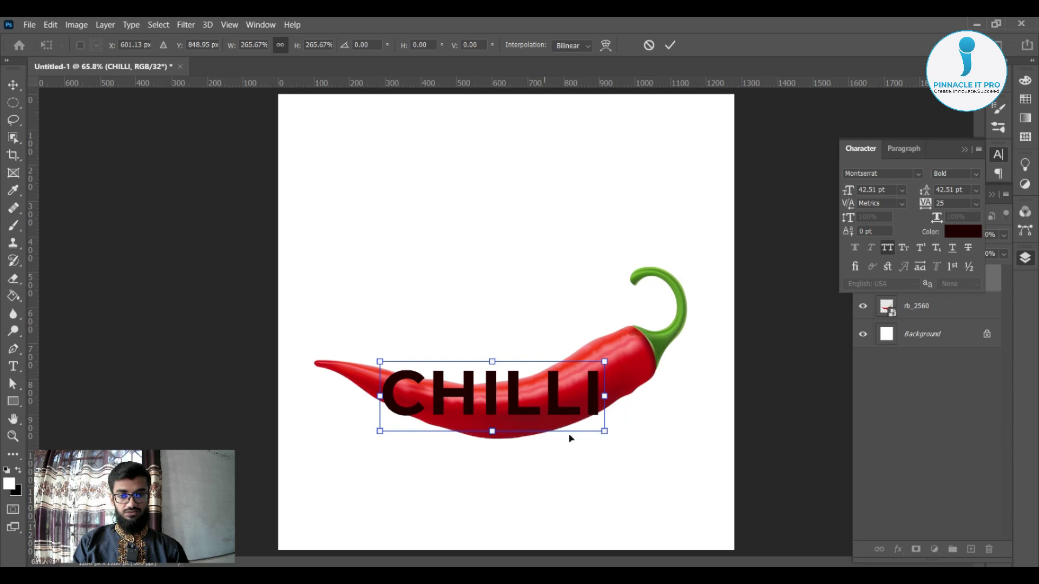
{"action": "left_click", "coordinate": [965, 150]}
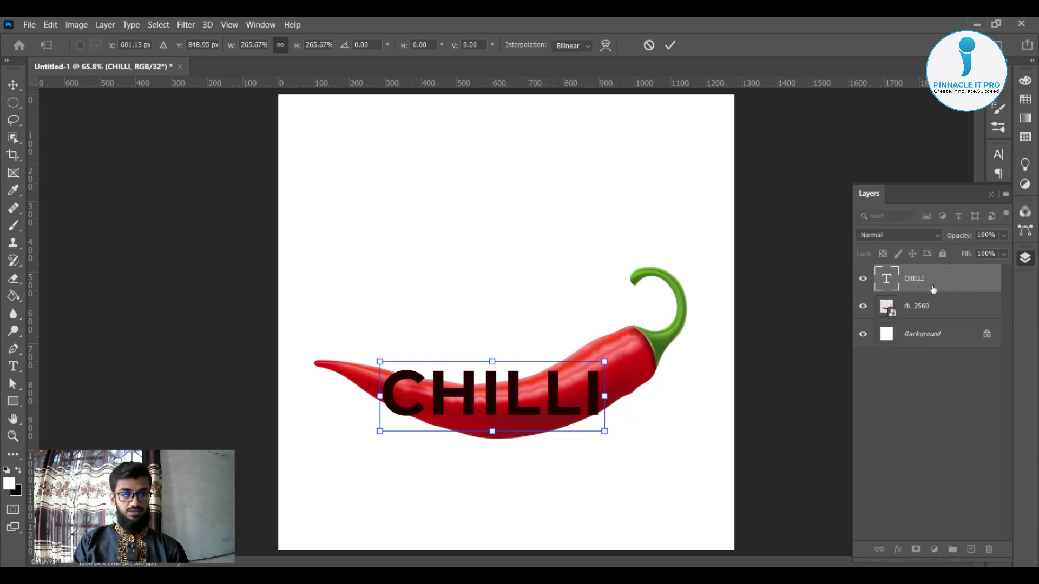
- Move the CHILLI text and the chilli image up together until the text sits at about X 592.13 px, Y 626.95 px
{"action": "left_click", "coordinate": [925, 307], "text": "shift"}
{"action": "key", "text": "t"}
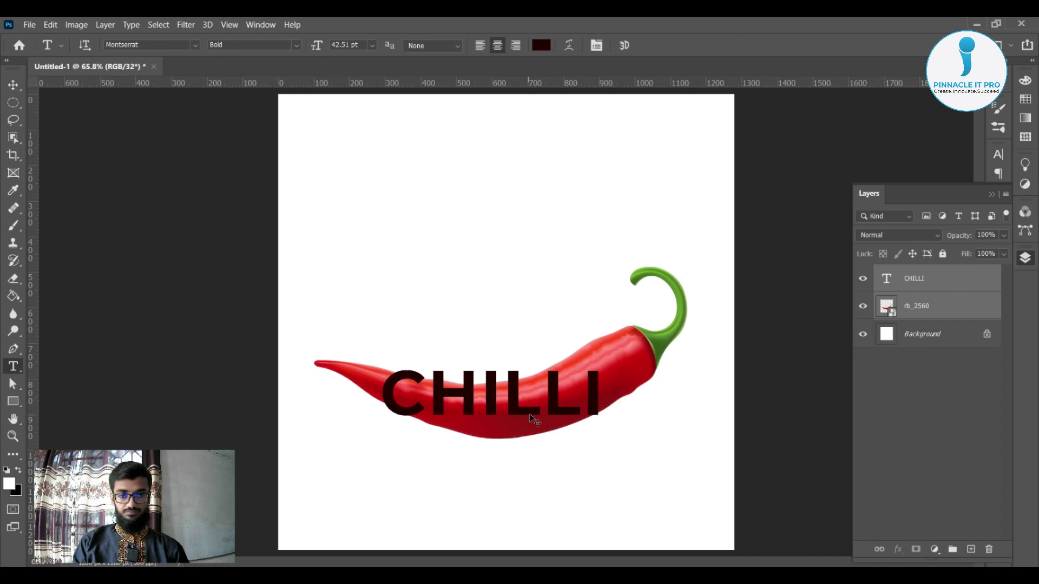
{"action": "left_click_drag", "start_coordinate": [522, 382], "coordinate": [519, 303]}
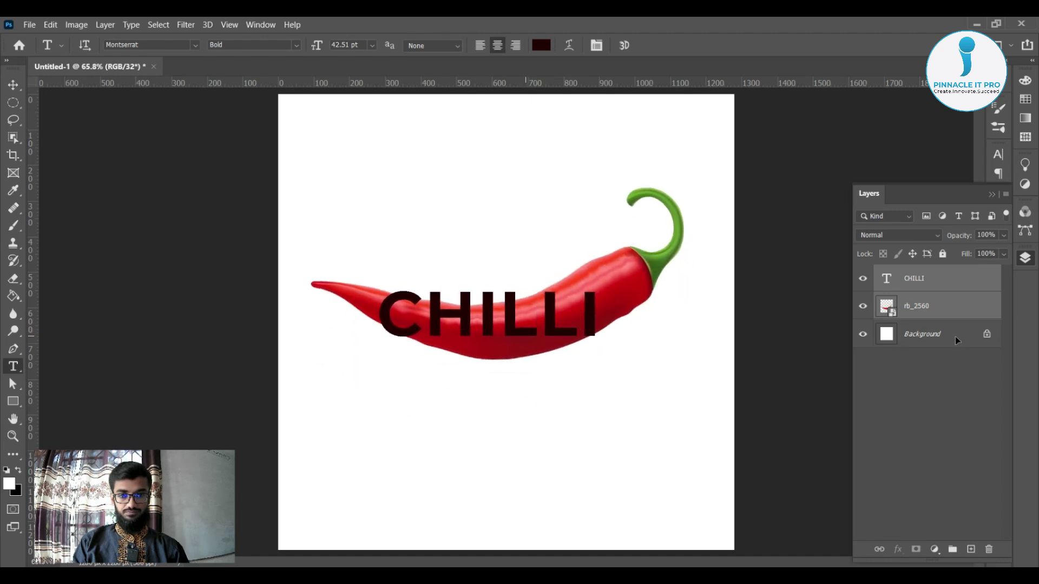
- Rotate only the CHILLI text by -10.5° and position it along the chilli's body at about X 662.78 px, Y 640 px
{"action": "left_click", "coordinate": [925, 279]}
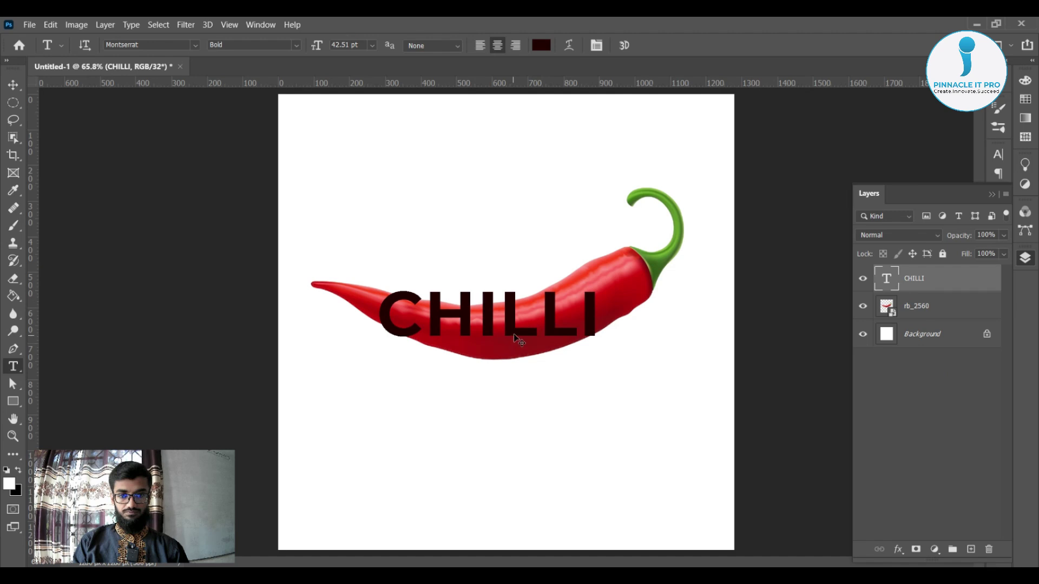
{"action": "key", "text": "ctrl+t"}
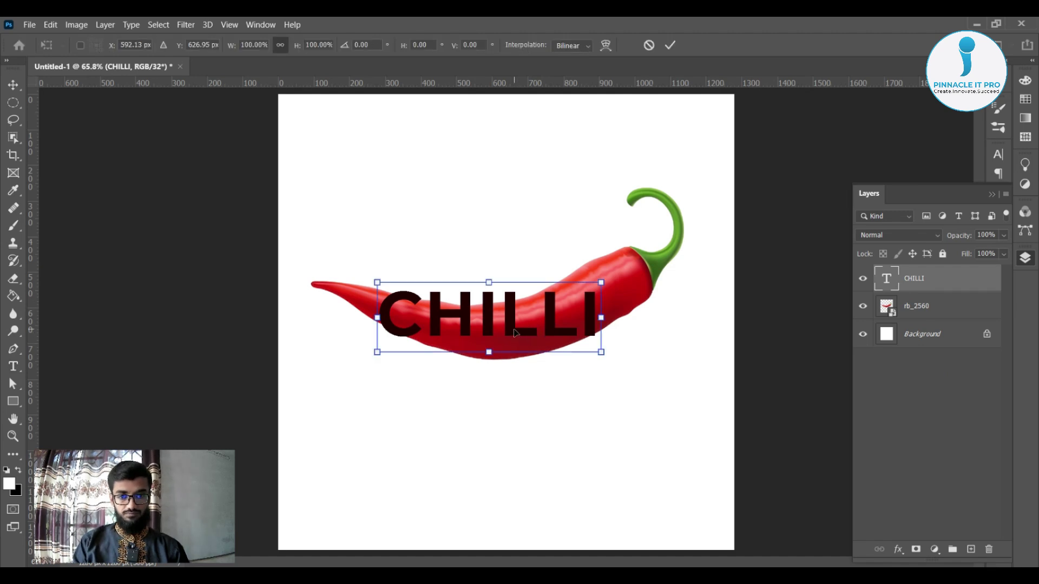
{"action": "left_click_drag", "start_coordinate": [514, 329], "coordinate": [530, 334]}
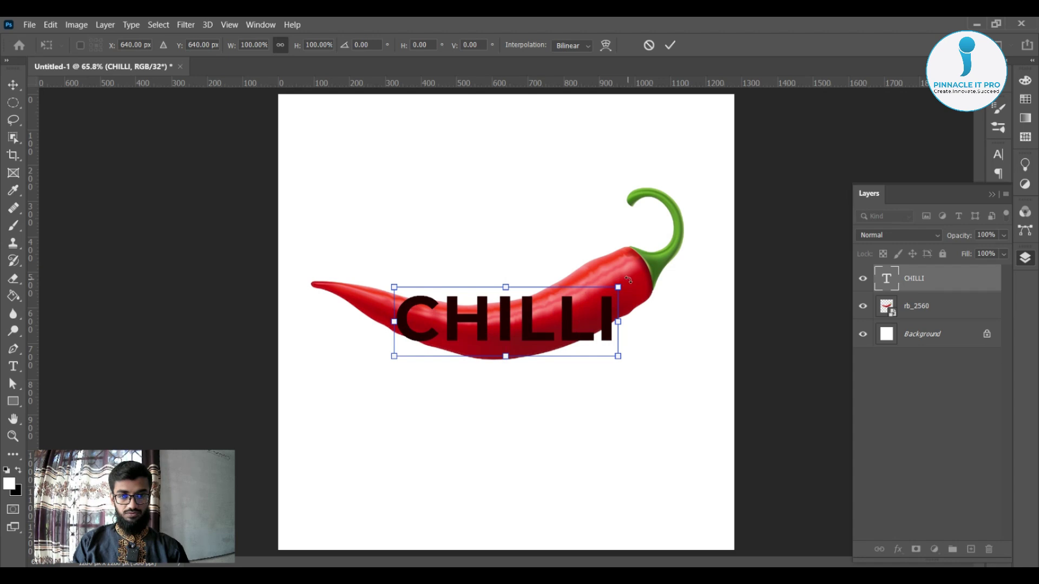
{"action": "left_click_drag", "start_coordinate": [629, 280], "coordinate": [593, 282]}
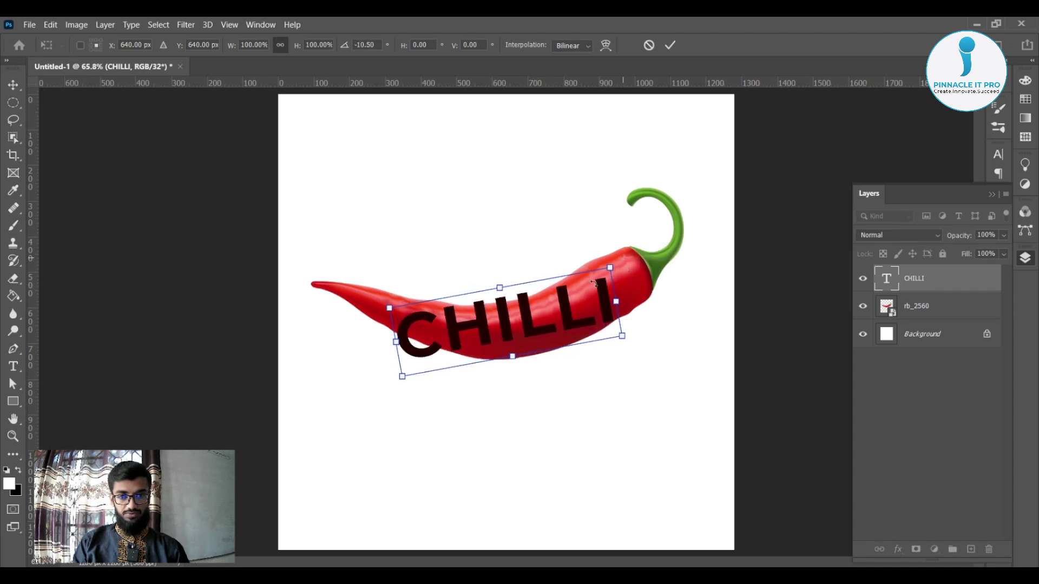
{"action": "left_click_drag", "start_coordinate": [508, 320], "coordinate": [515, 320]}
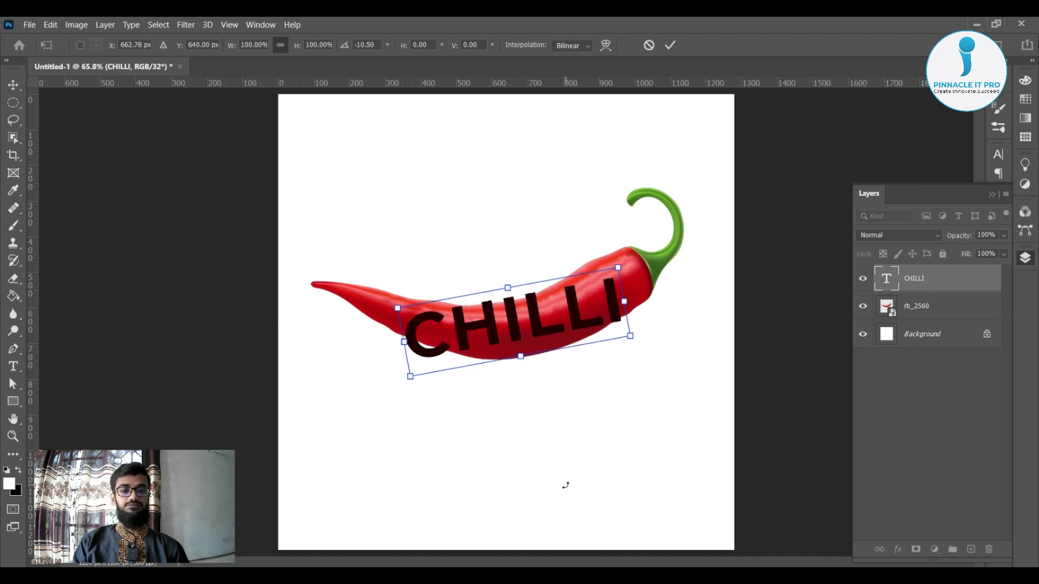
{"action": "scroll", "coordinate": [595, 421], "scroll_direction": "up", "scroll_amount": 1}
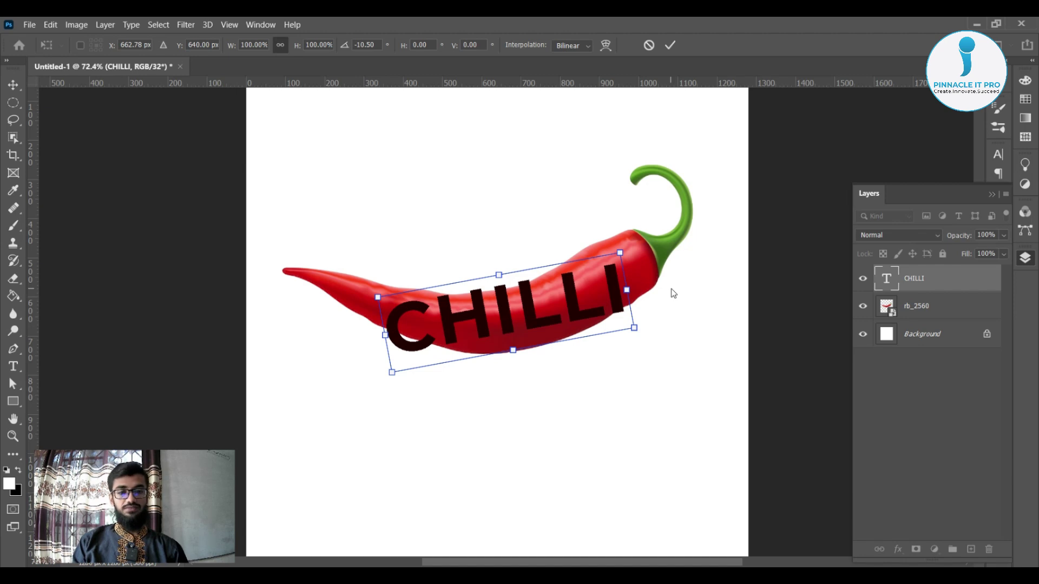
{"action": "left_click", "coordinate": [930, 306]}
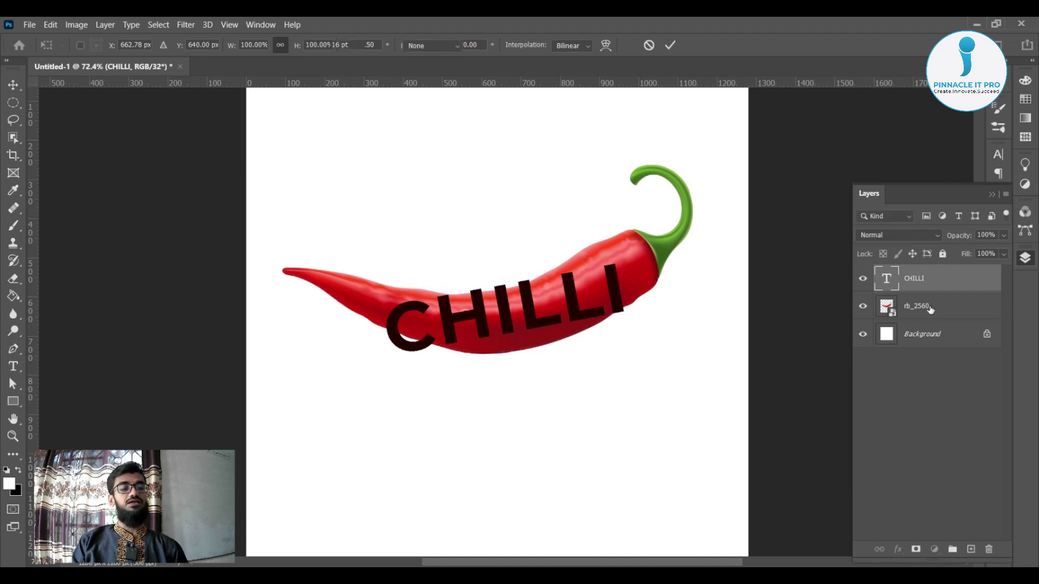
- Toggle the CHILLI text layer's visibility off and on, and reselect that layer
{"action": "left_click", "coordinate": [863, 279]}
{"action": "left_click", "coordinate": [863, 279]}
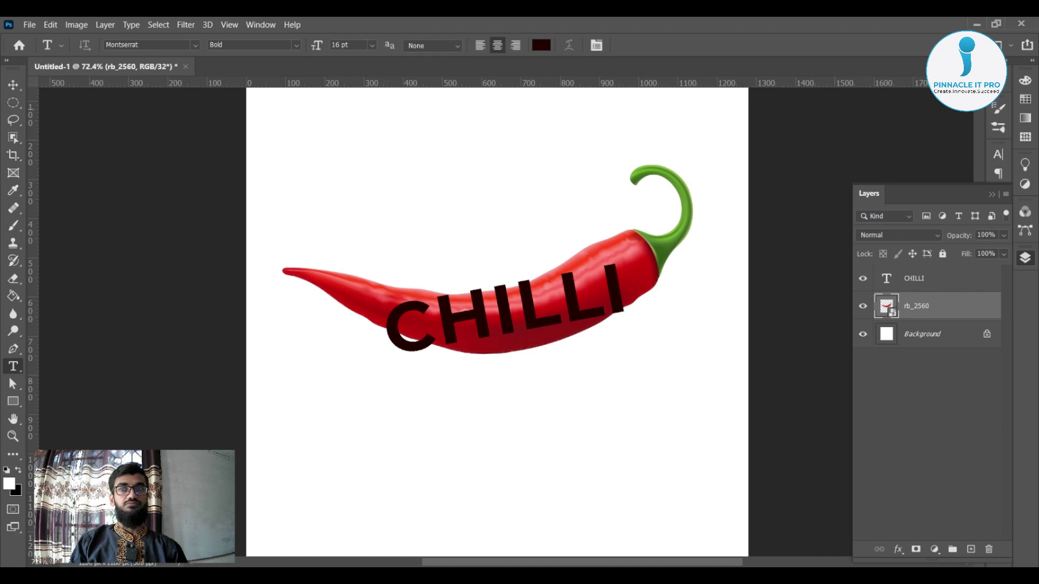
{"action": "left_click", "coordinate": [929, 281]}
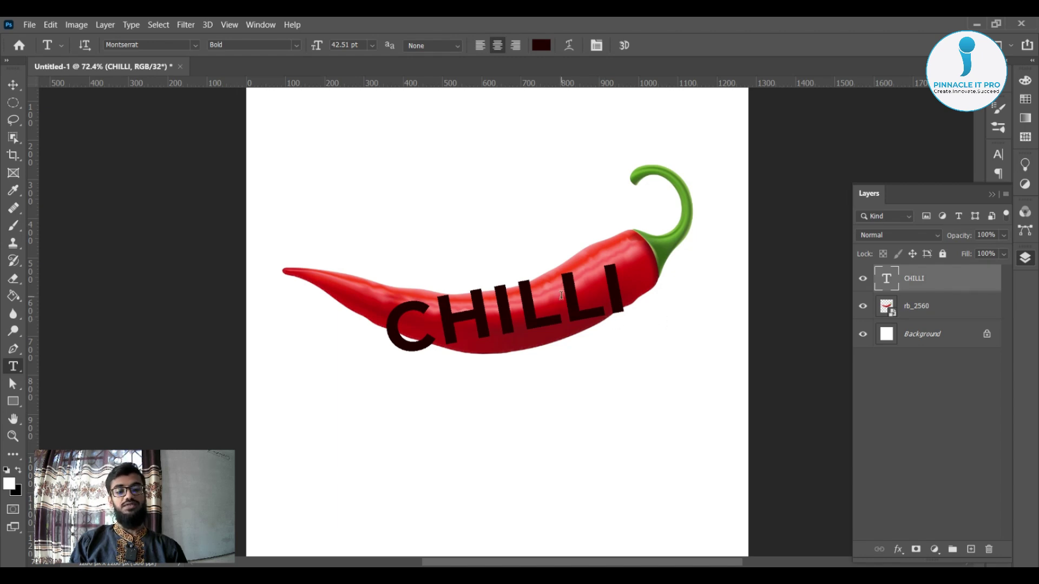
- Try to warp the rotated CHILLI text with the Warp transform
{"action": "key", "text": "ctrl+t"}
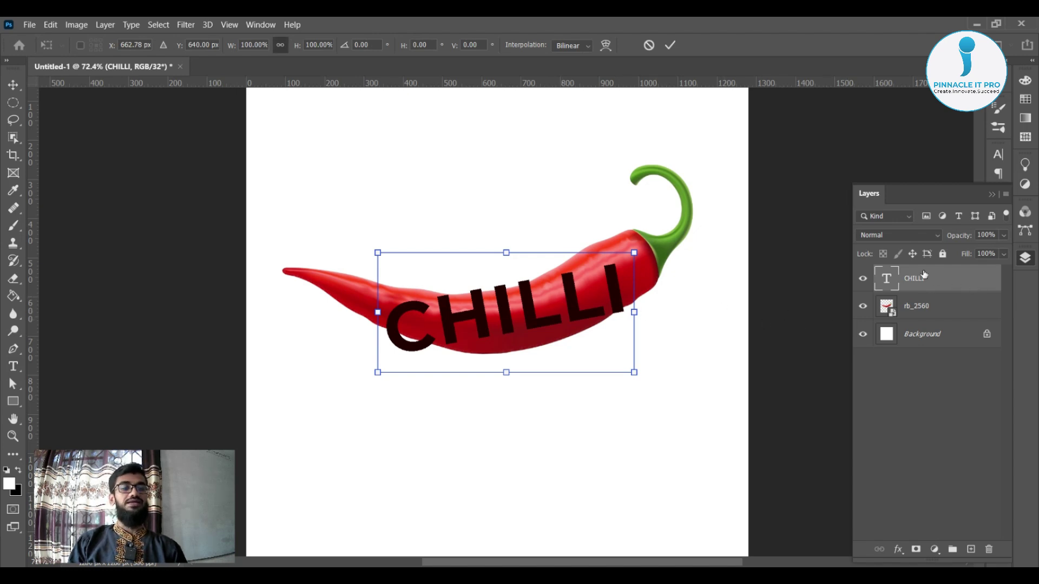
{"action": "right_click", "coordinate": [532, 310]}
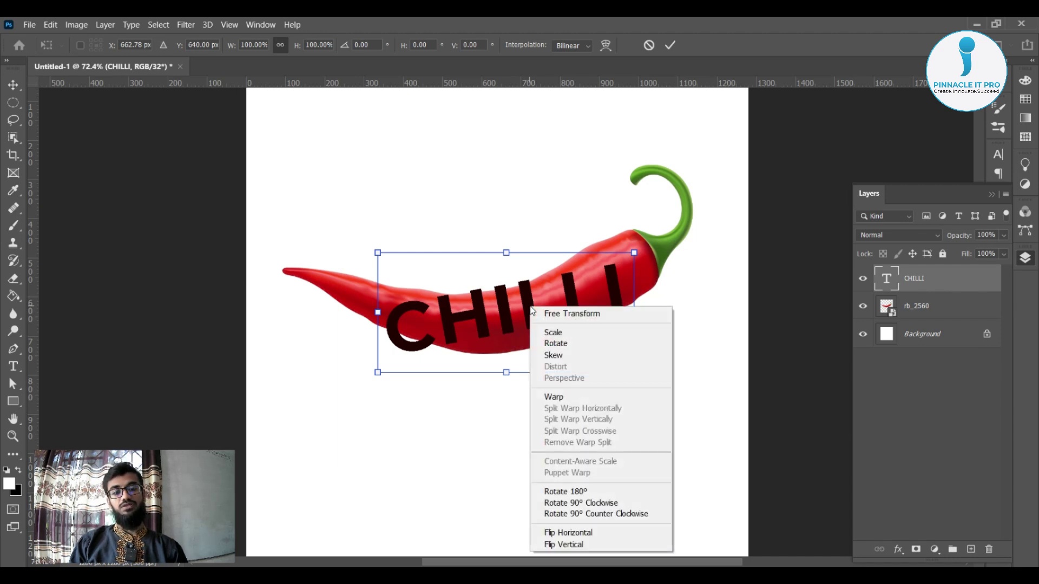
{"action": "left_click", "coordinate": [572, 402]}
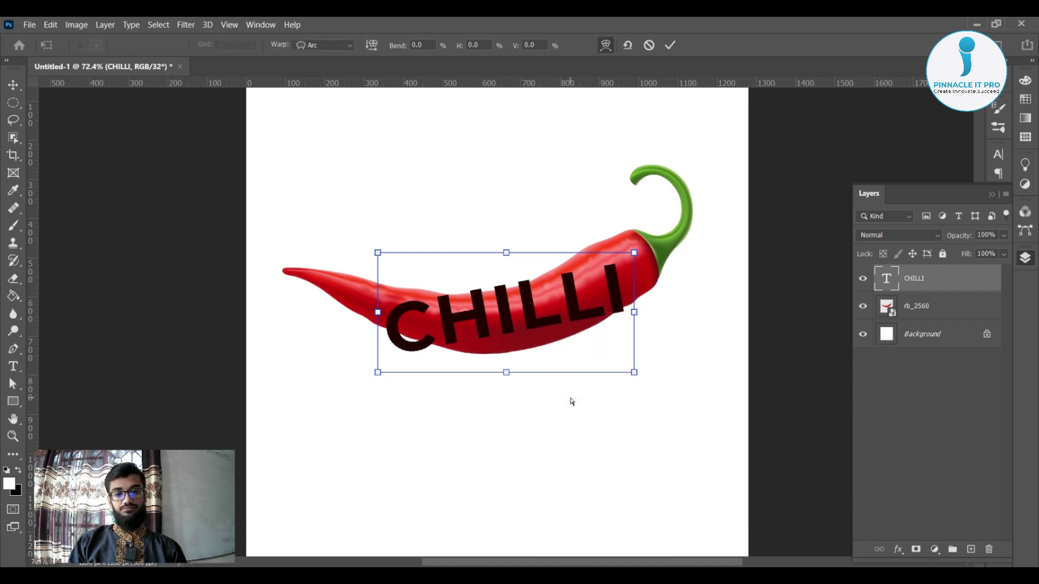
{"action": "key", "text": "ctrl+t"}
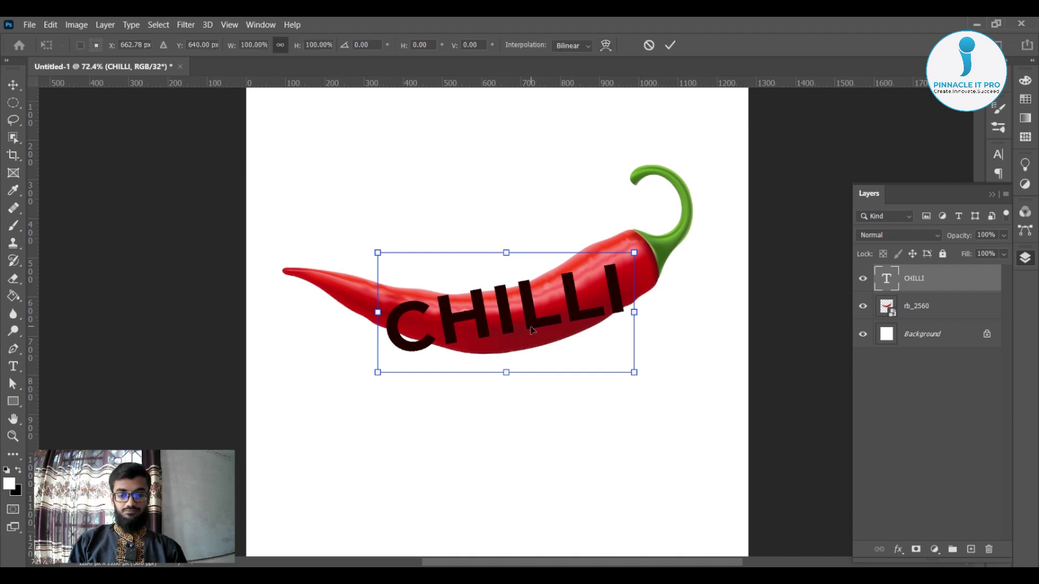
{"action": "left_click", "coordinate": [670, 45]}
{"action": "key", "text": "t"}
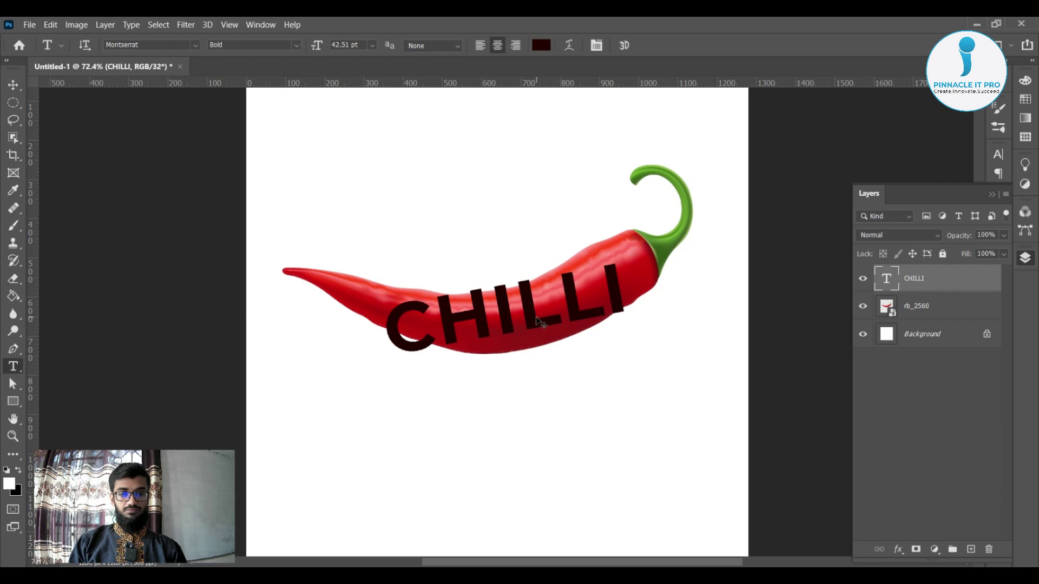
{"action": "key", "text": "ctrl+t"}
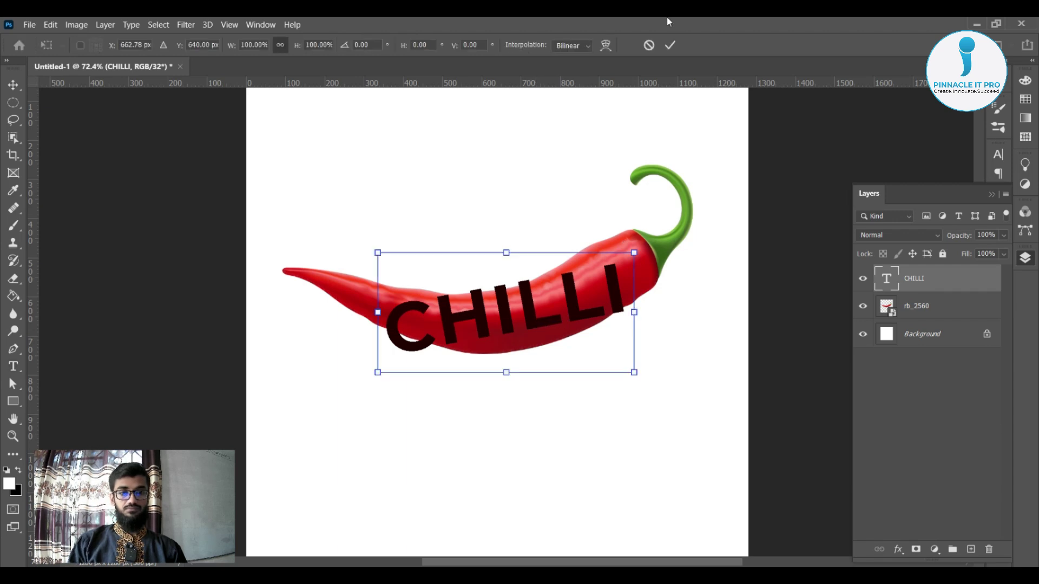
{"action": "left_click", "coordinate": [670, 45]}
{"action": "left_click", "coordinate": [926, 304]}
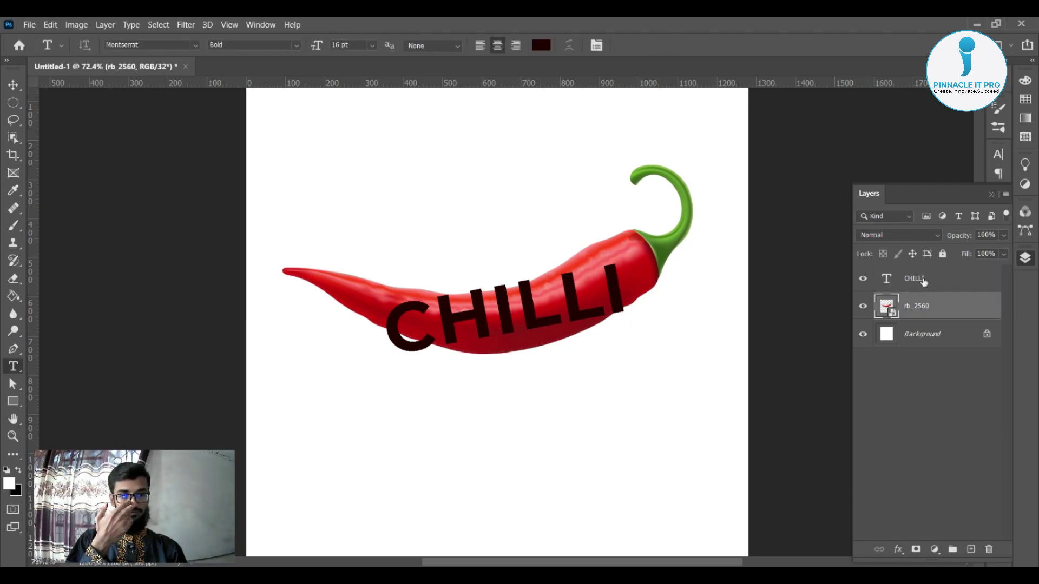
{"action": "left_click", "coordinate": [924, 280]}
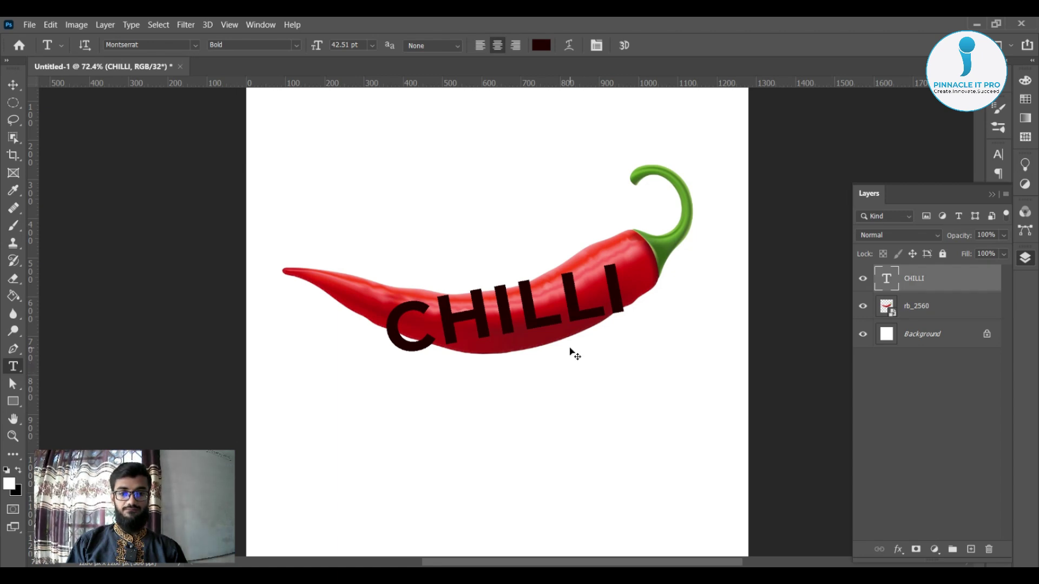
{"action": "right_click", "coordinate": [535, 322]}
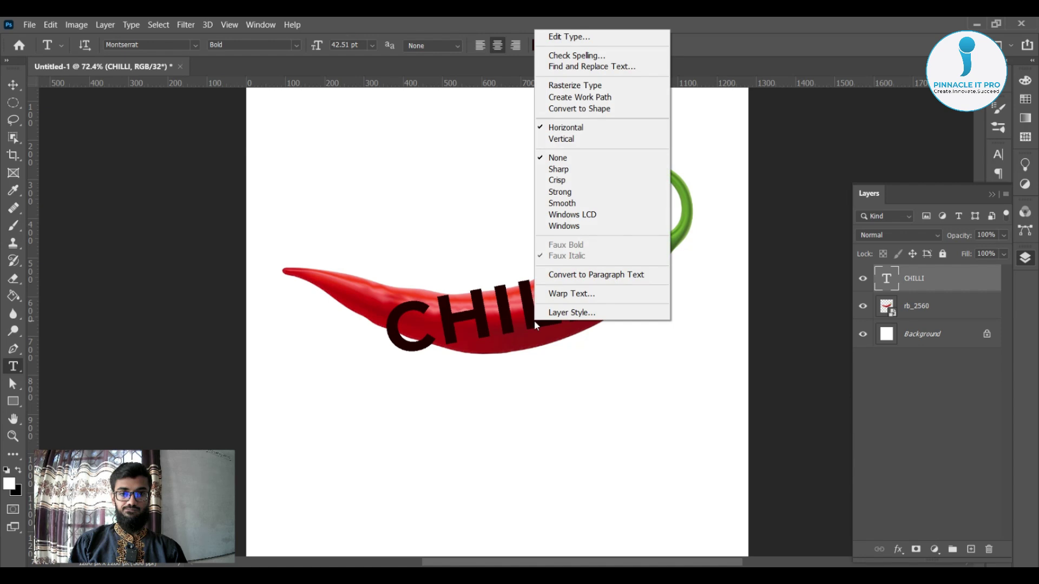
{"action": "left_click", "coordinate": [695, 107]}
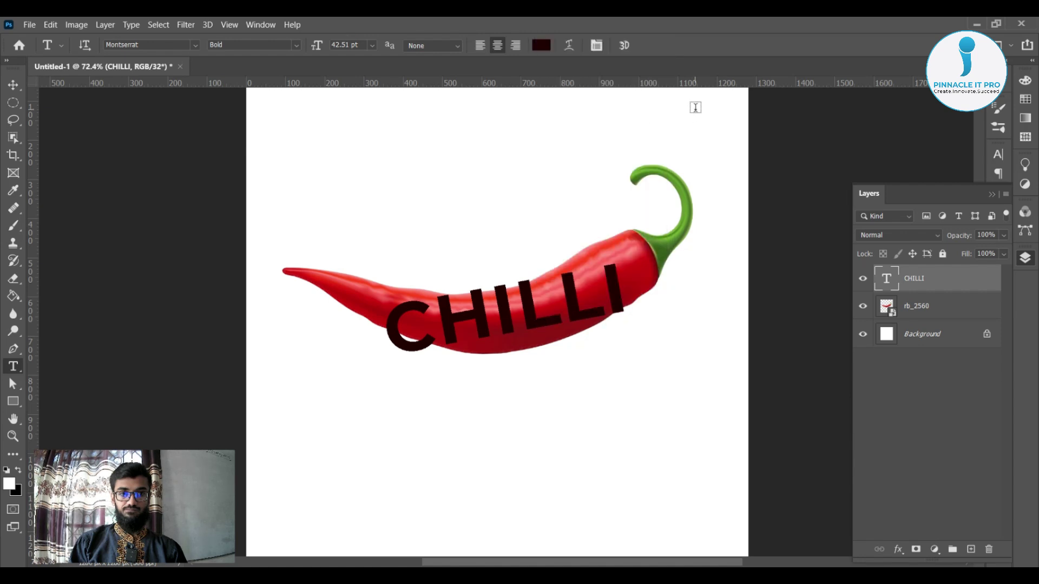
- Retry the Warp transform on the CHILLI text and discard the stray placeholder text above the chilli
{"action": "key", "text": "ctrl+t"}
{"action": "right_click", "coordinate": [536, 323]}
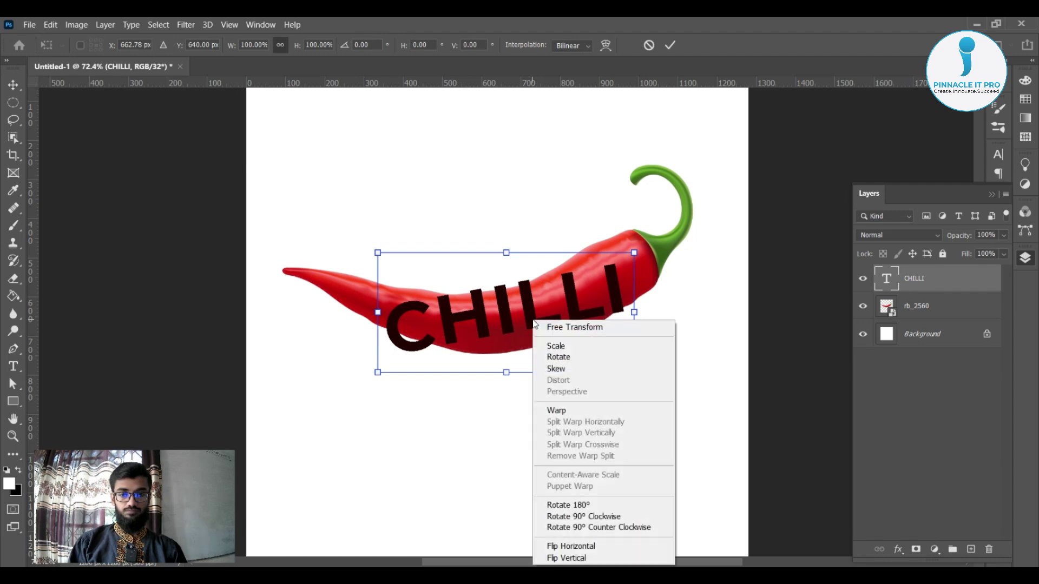
{"action": "left_click", "coordinate": [563, 410]}
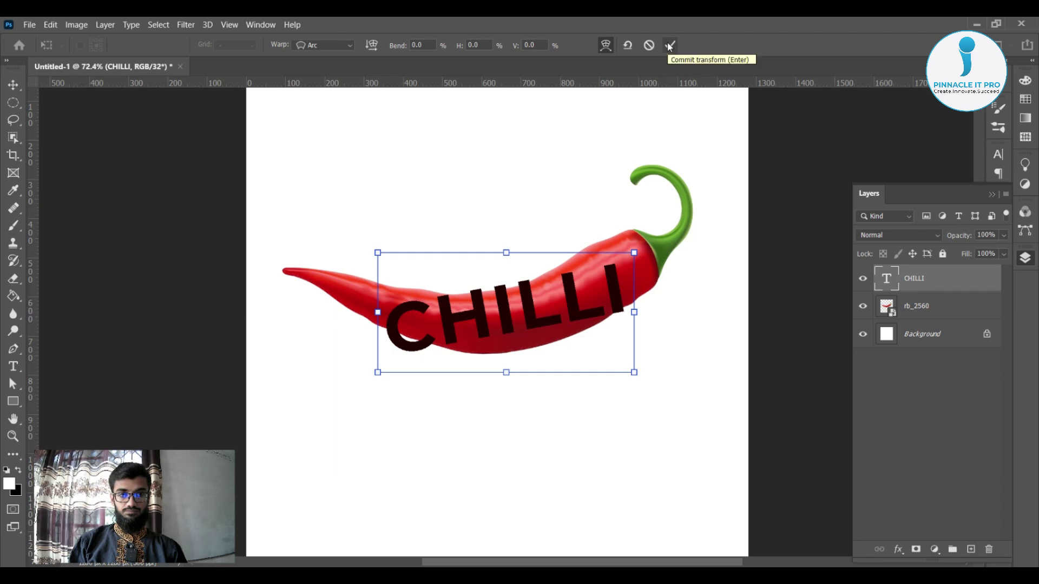
{"action": "key", "text": "Return"}
{"action": "left_click", "coordinate": [570, 207]}
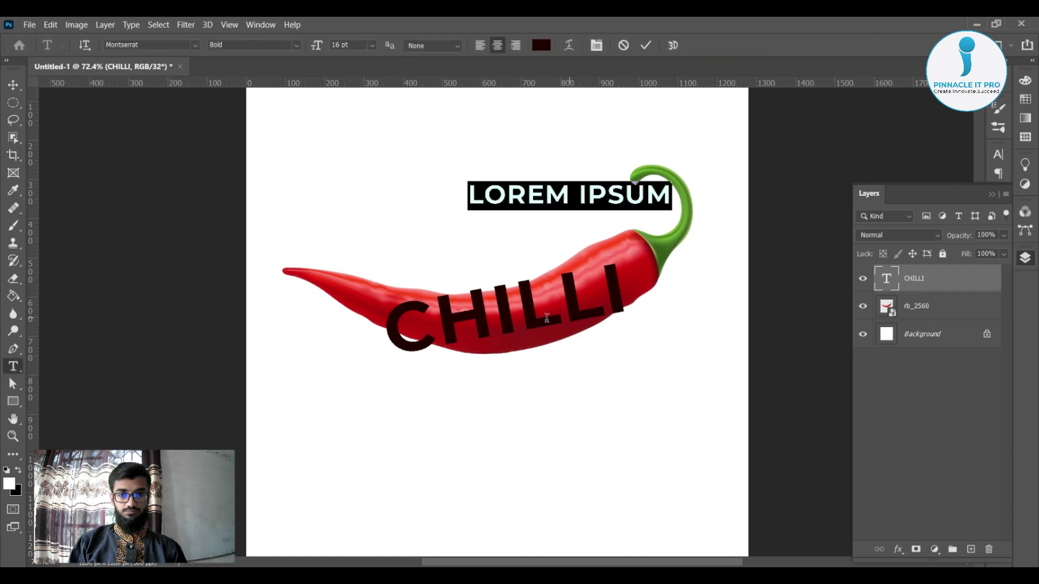
{"action": "left_click", "coordinate": [623, 45]}
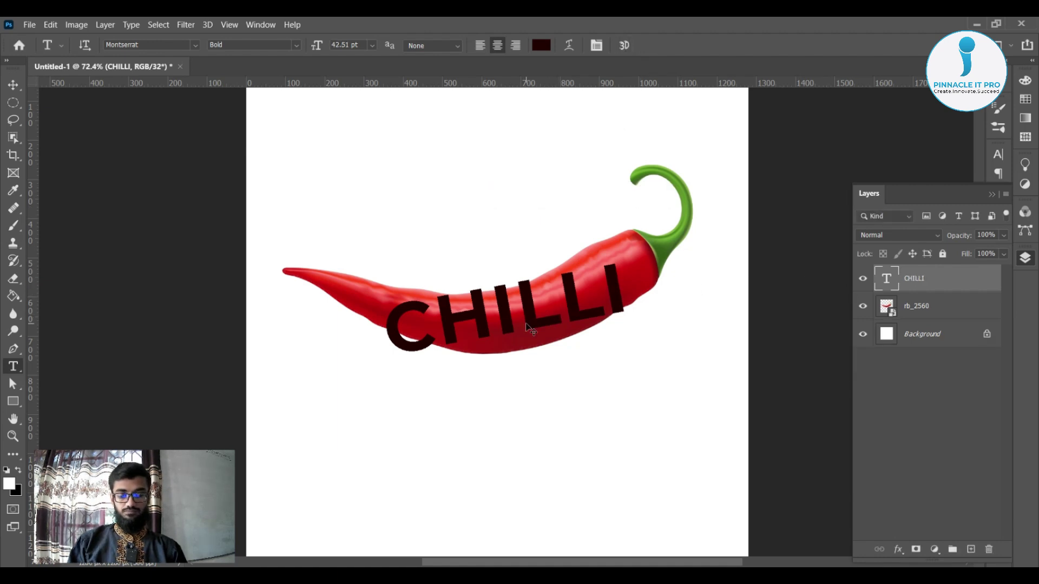
{"action": "key", "text": "ctrl+t"}
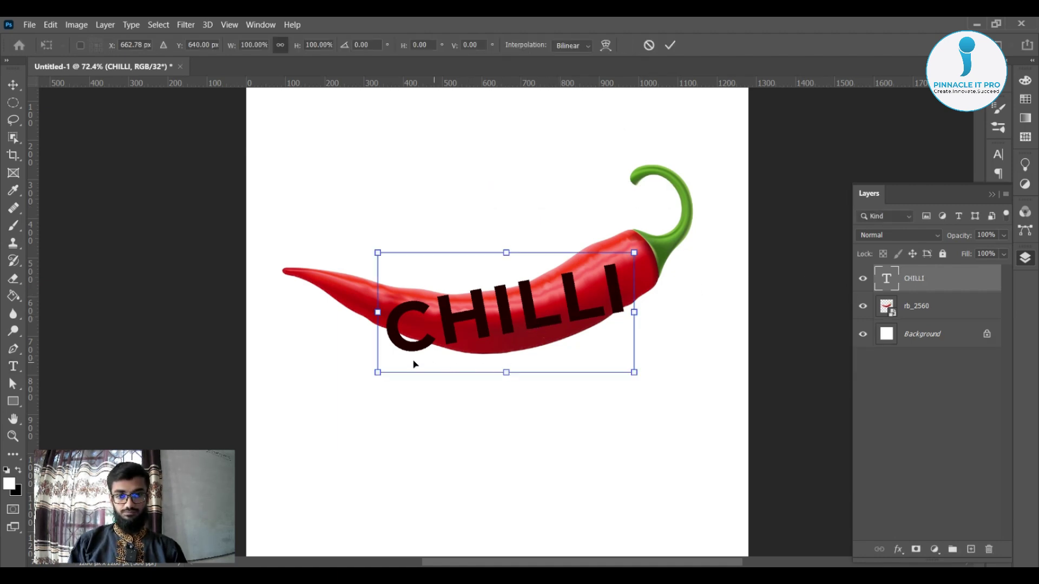
{"action": "left_click_drag", "start_coordinate": [380, 372], "coordinate": [380, 342]}
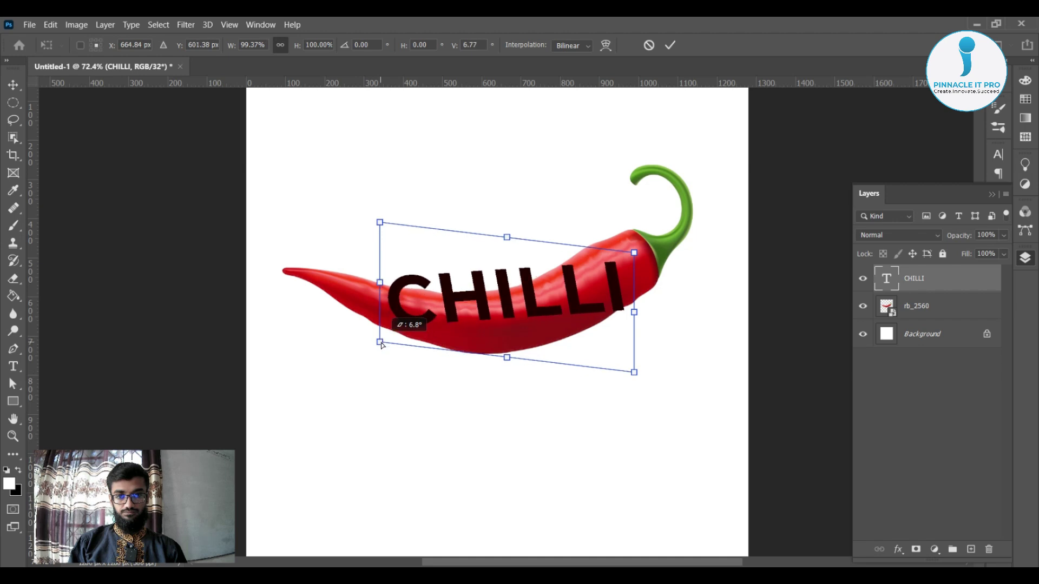
{"action": "left_click", "coordinate": [649, 45]}
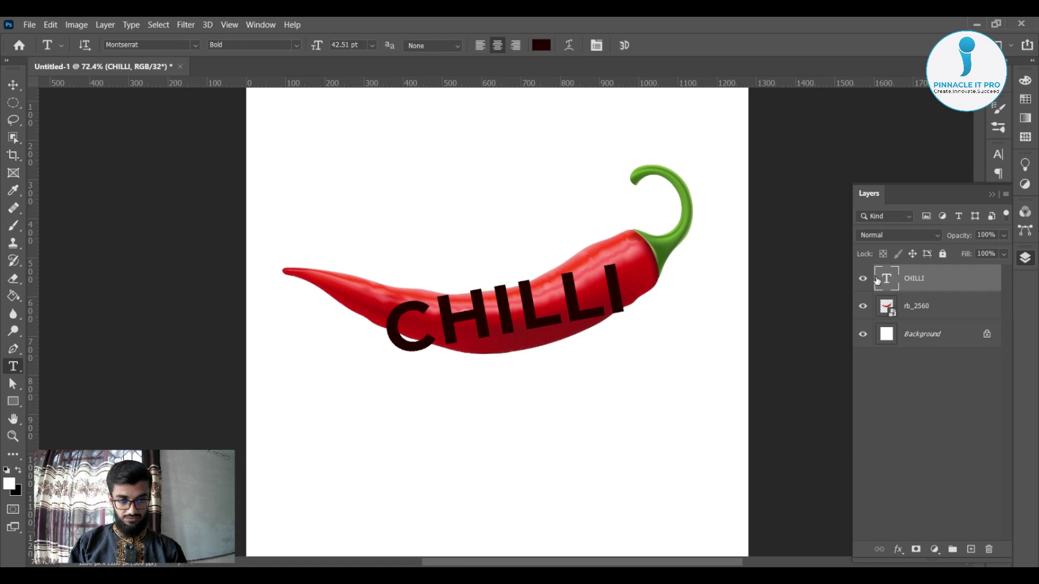
- Undo the CHILLI text's rotation and the joint upward move of the text and chilli image
{"action": "key", "text": "ctrl+z"}
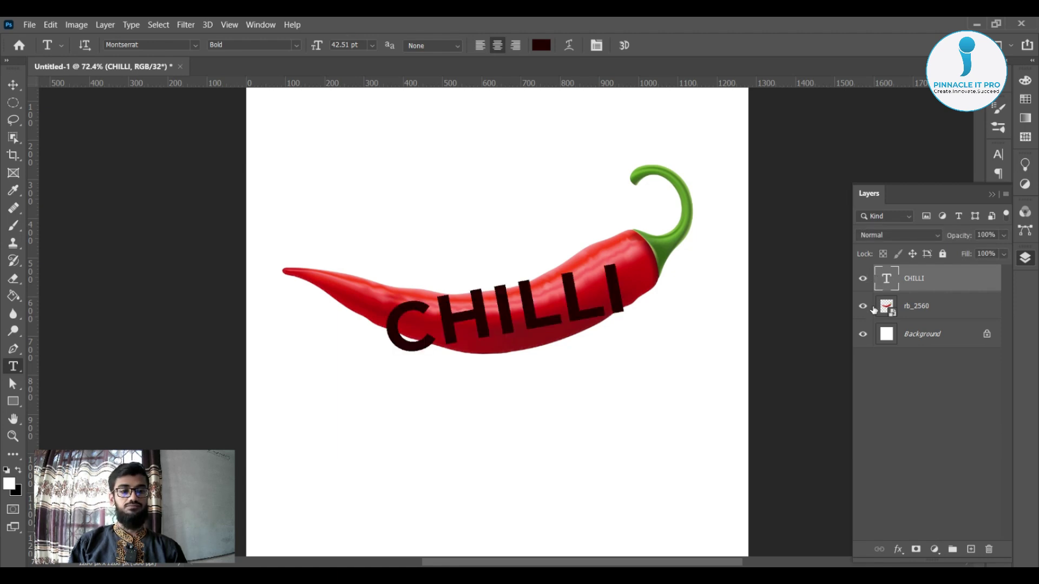
{"action": "key", "text": "ctrl+z"}
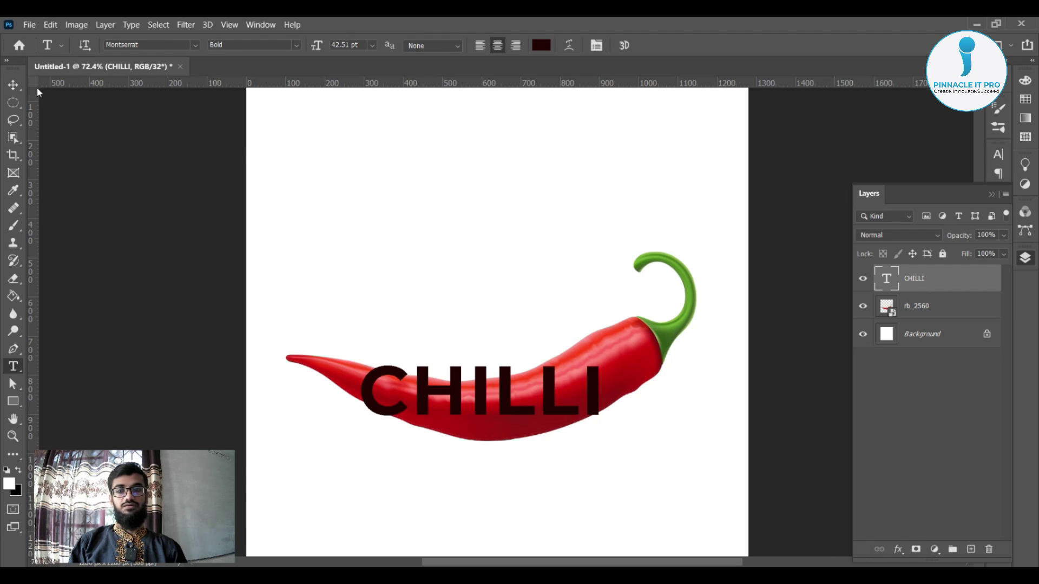
- Move the CHILLI text up off the chilli image and convert its layer to a Smart Object
{"action": "left_click", "coordinate": [926, 305]}
{"action": "left_click", "coordinate": [933, 282]}
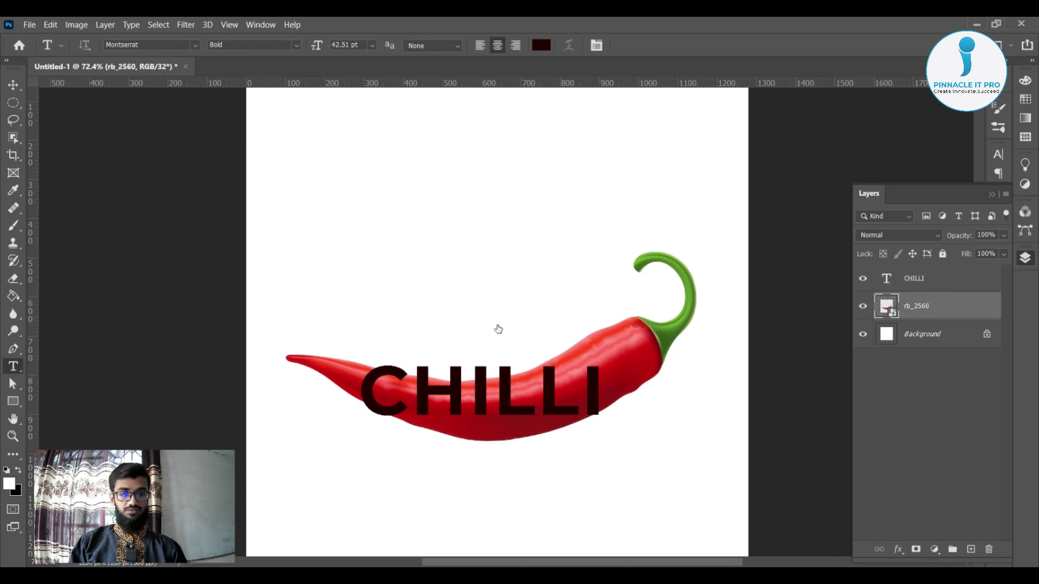
{"action": "left_click", "coordinate": [13, 85]}
{"action": "left_click_drag", "start_coordinate": [475, 399], "coordinate": [476, 266]}
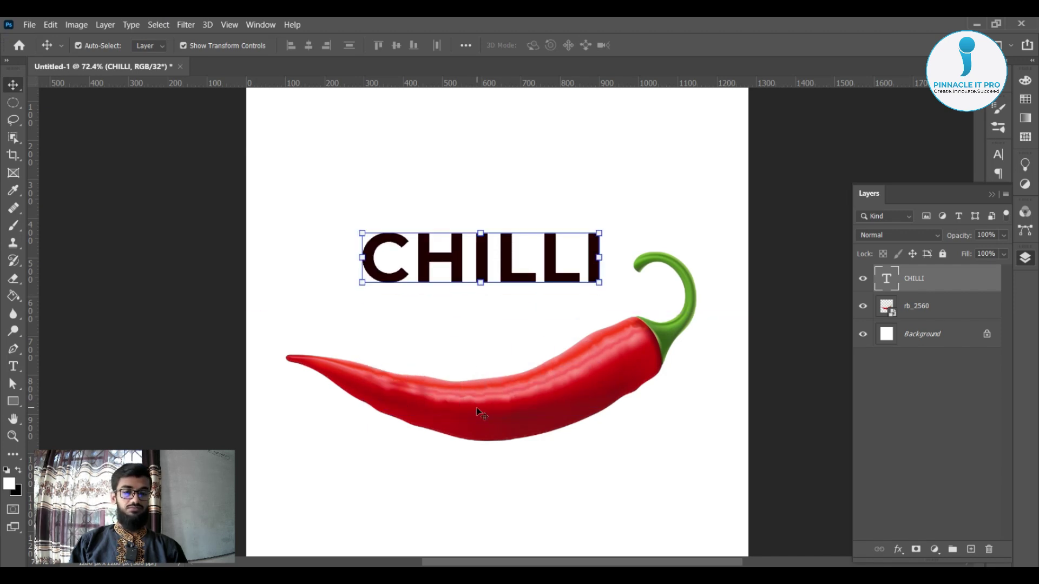
{"action": "right_click", "coordinate": [925, 279]}
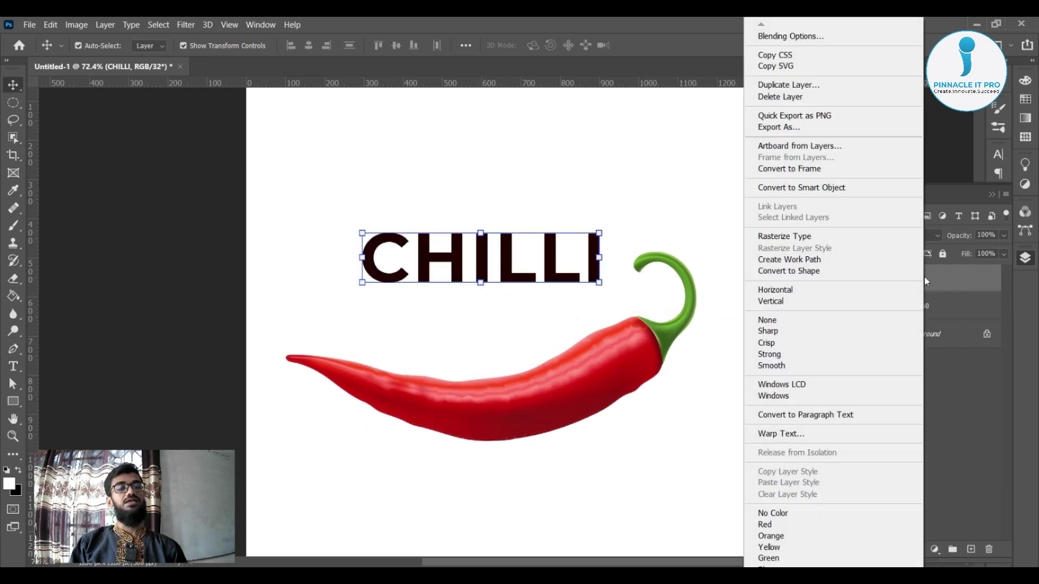
{"action": "left_click", "coordinate": [843, 189]}
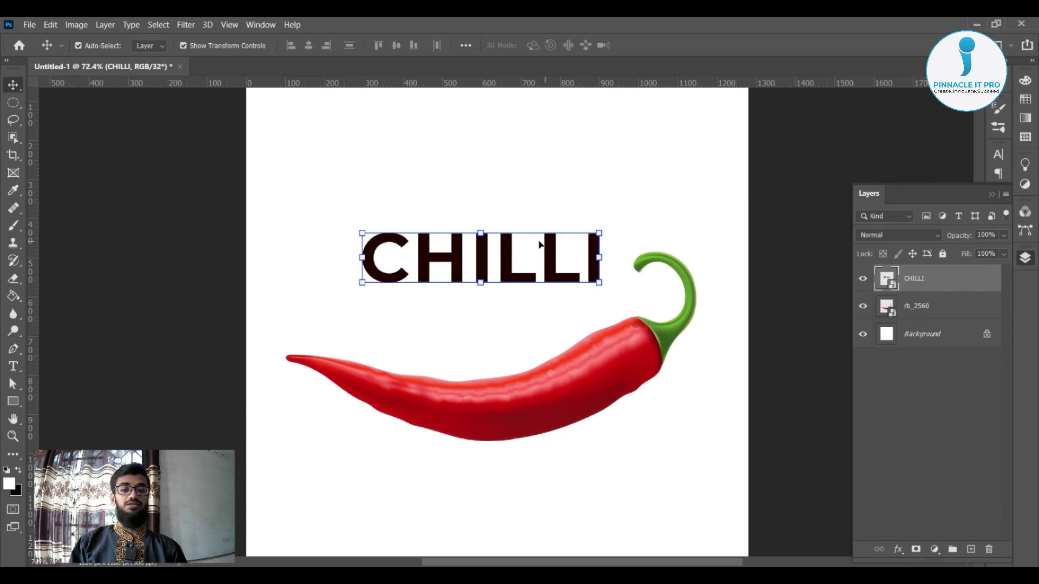
- Place the CHILLI text back over the chilli and rotate it about 11° counter-clockwise to follow the body's slope
{"action": "scroll", "coordinate": [585, 351], "scroll_direction": "down", "scroll_amount": 1}
{"action": "scroll", "coordinate": [585, 351], "scroll_direction": "down", "scroll_amount": 1}
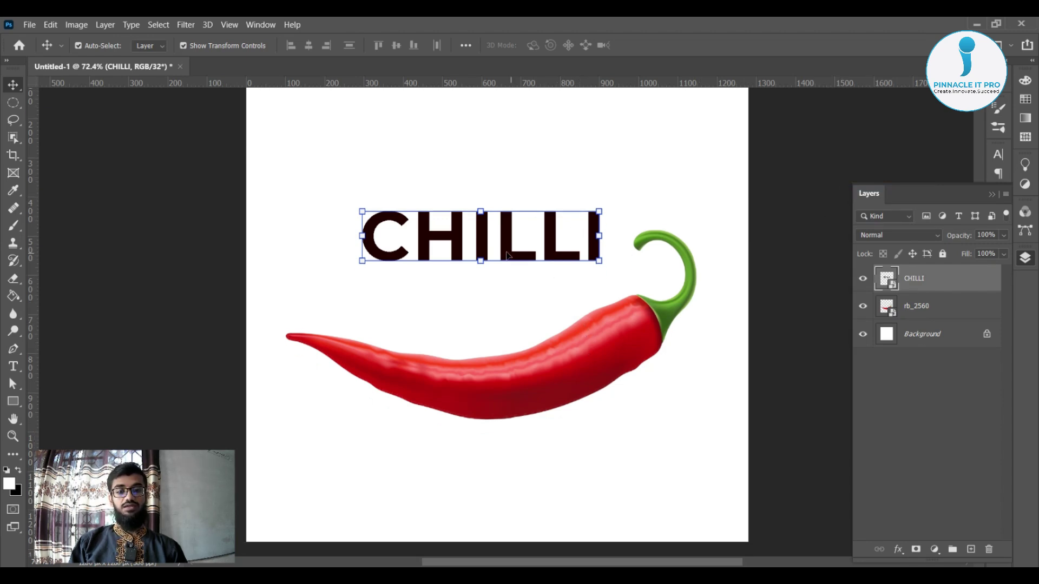
{"action": "left_click_drag", "start_coordinate": [481, 245], "coordinate": [499, 384]}
{"action": "key", "text": "ctrl+t"}
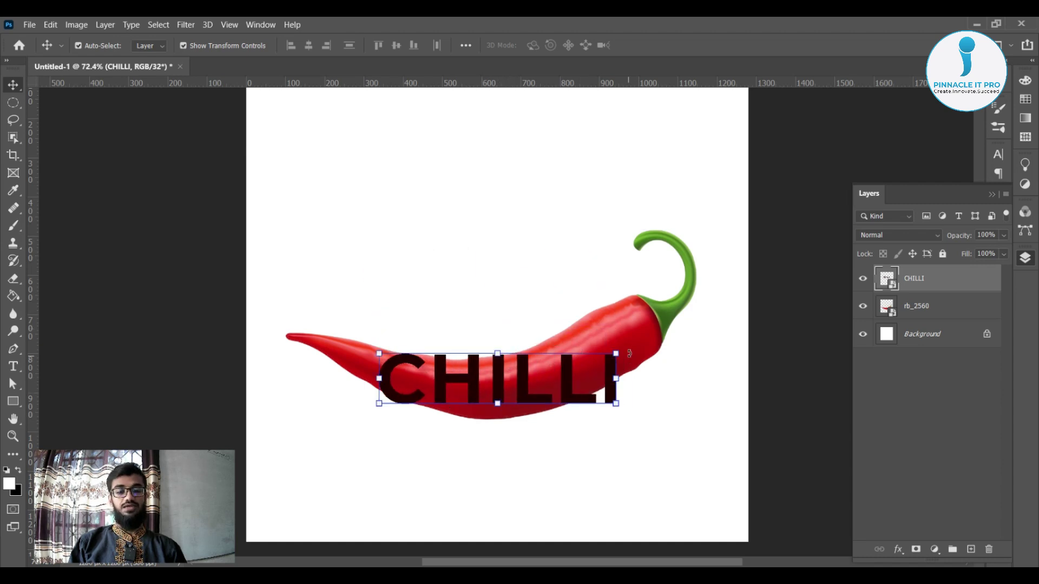
{"action": "left_click_drag", "start_coordinate": [624, 335], "coordinate": [649, 294]}
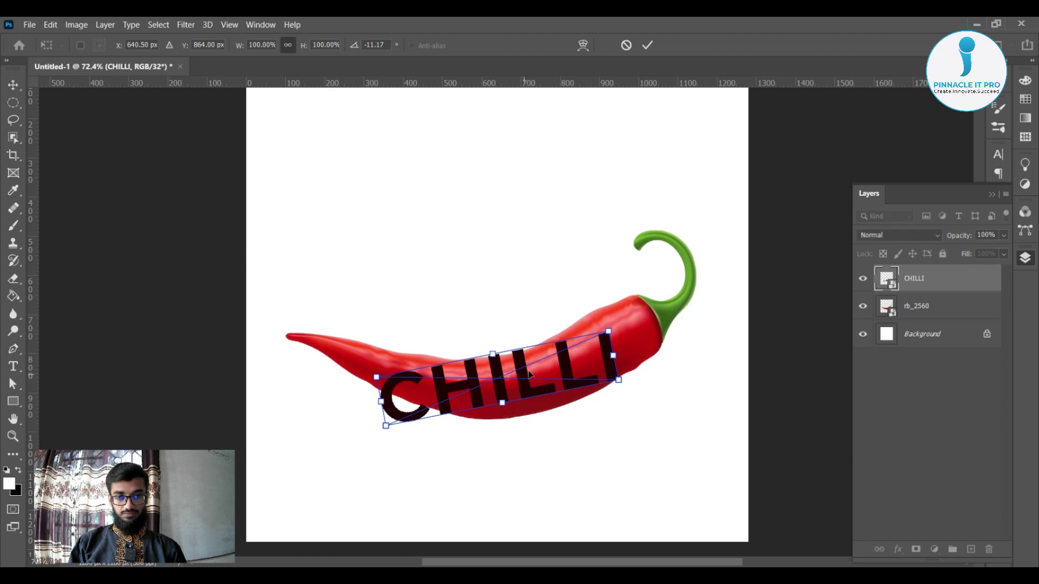
{"action": "left_click_drag", "start_coordinate": [525, 378], "coordinate": [532, 372]}
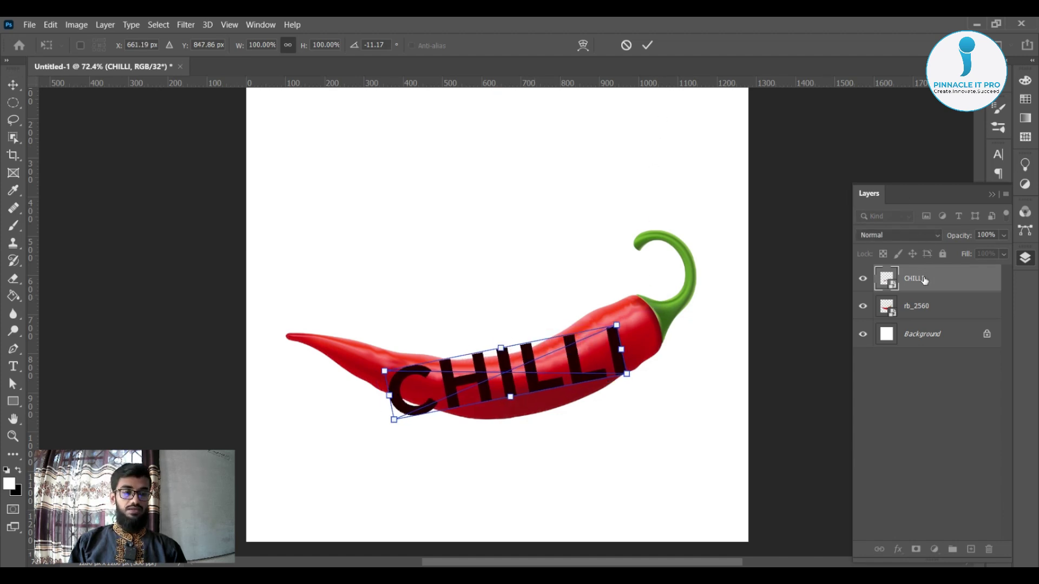
- Warp the CHILLI text, pulling both corners beside the C onto the chilli's upper and lower edges
{"action": "right_click", "coordinate": [577, 360]}
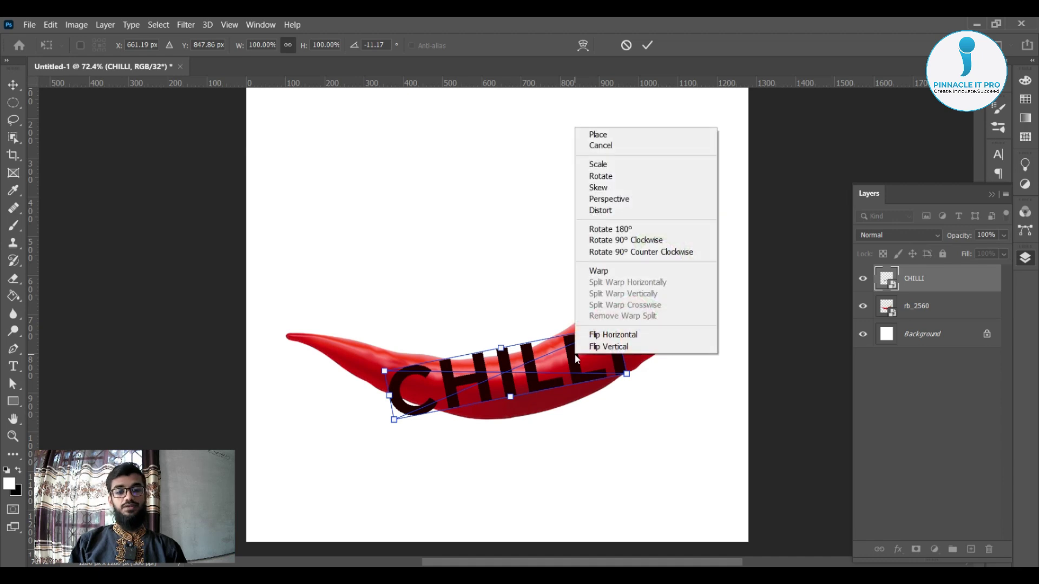
{"action": "left_click", "coordinate": [606, 272]}
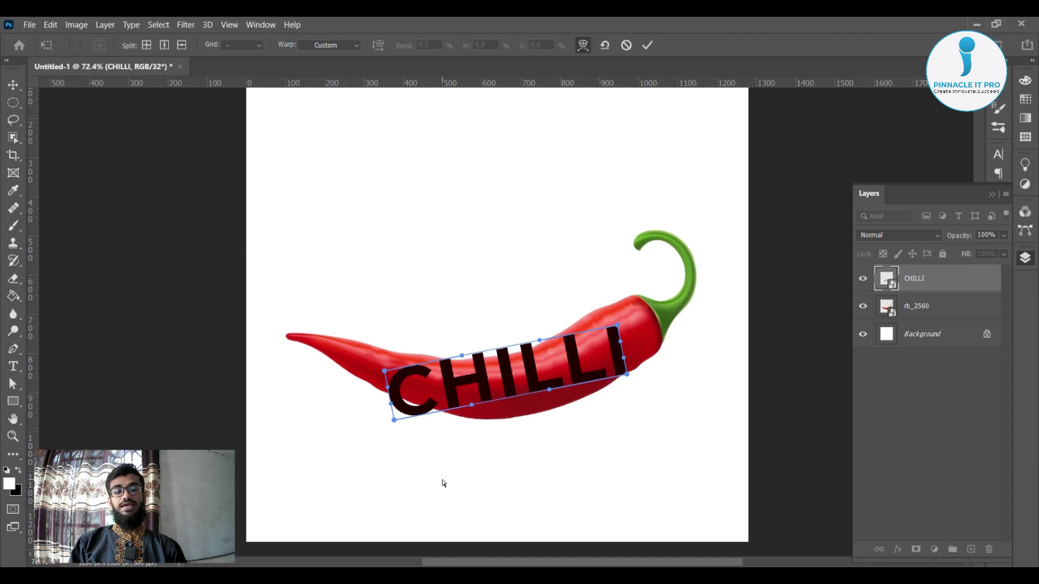
{"action": "scroll", "coordinate": [442, 480], "scroll_direction": "up", "scroll_amount": 2}
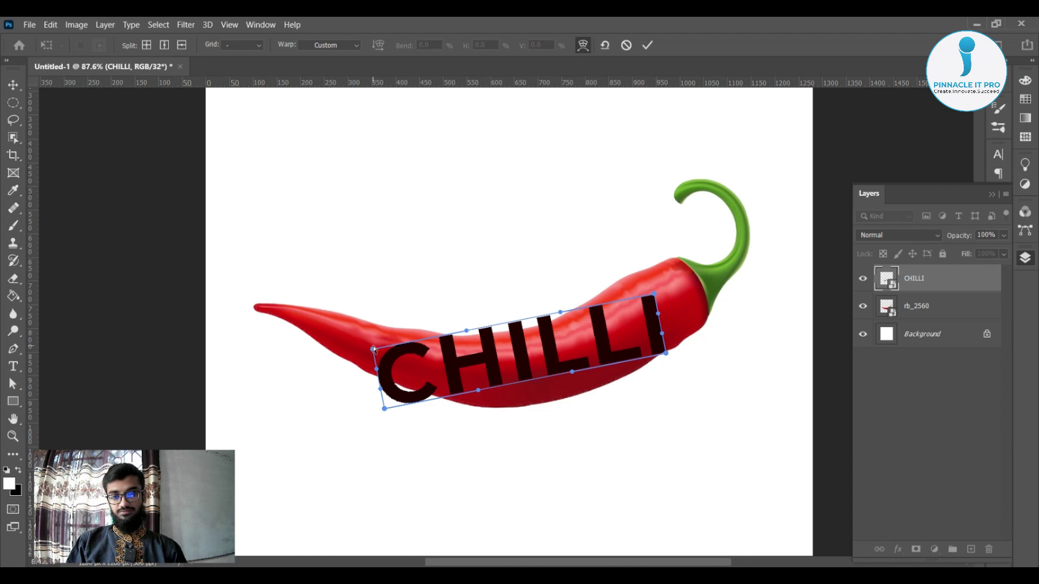
{"action": "left_click_drag", "start_coordinate": [372, 353], "coordinate": [365, 330]}
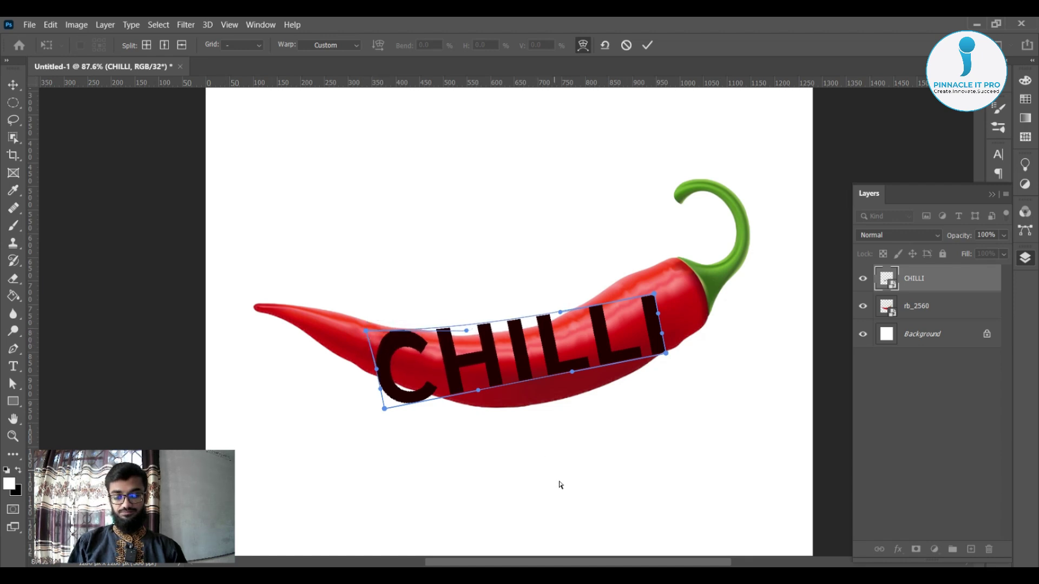
{"action": "scroll", "coordinate": [563, 487], "scroll_direction": "up", "scroll_amount": 2}
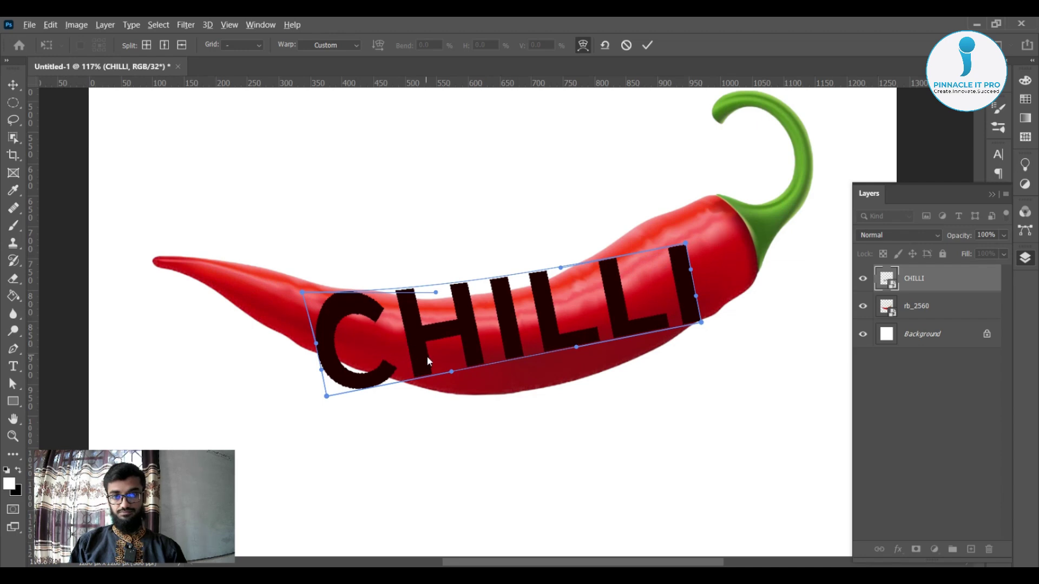
{"action": "scroll", "coordinate": [431, 360], "scroll_direction": "up", "scroll_amount": 1}
{"action": "left_click_drag", "start_coordinate": [720, 389], "coordinate": [698, 392]}
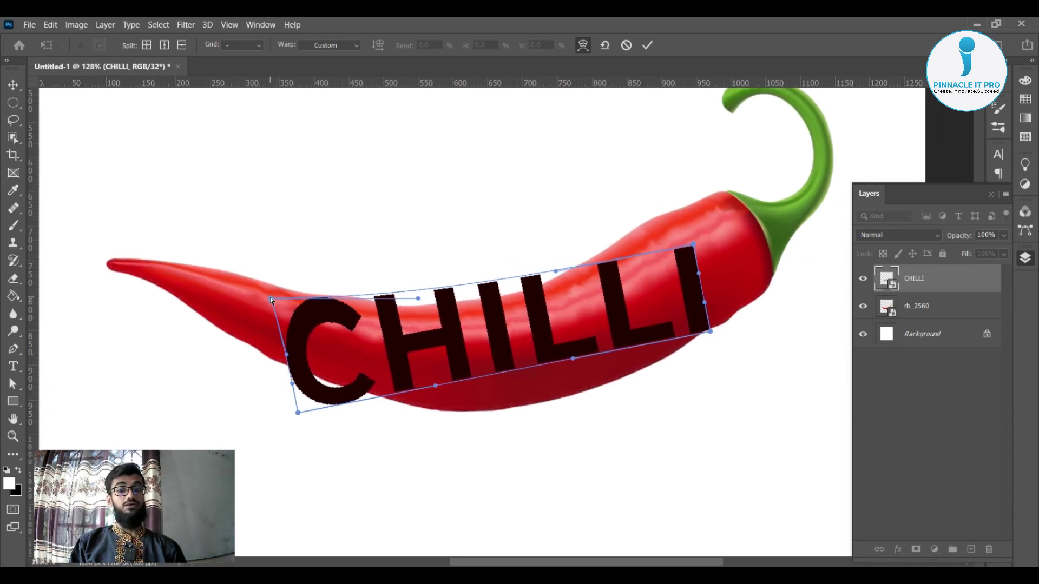
{"action": "left_click_drag", "start_coordinate": [271, 300], "coordinate": [270, 292]}
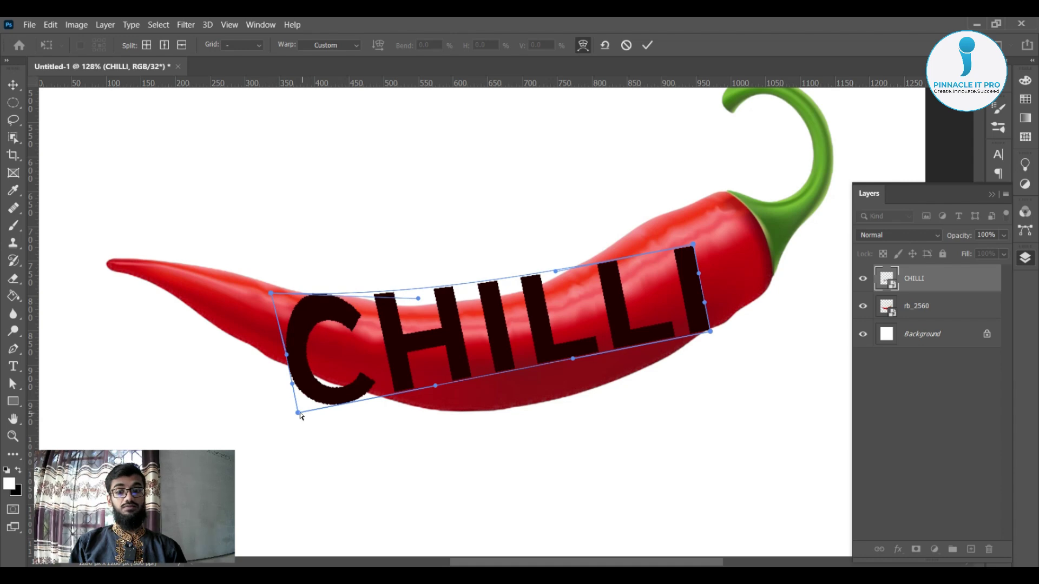
{"action": "left_click_drag", "start_coordinate": [298, 413], "coordinate": [291, 329]}
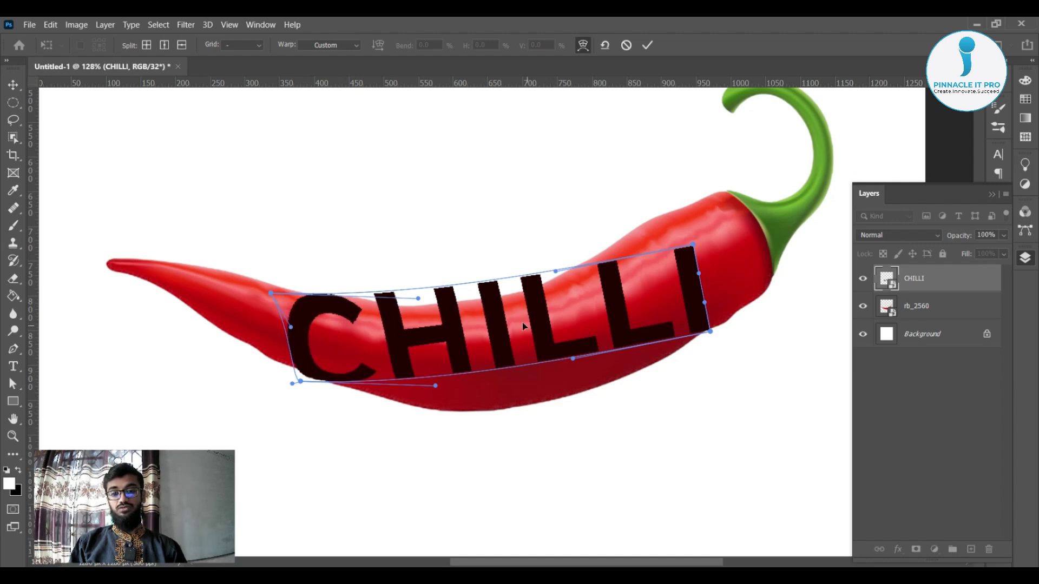
- Bend the warp's top and bottom curves so the lettering follows the chilli's upper and lower outlines
{"action": "left_click_drag", "start_coordinate": [420, 301], "coordinate": [418, 328]}
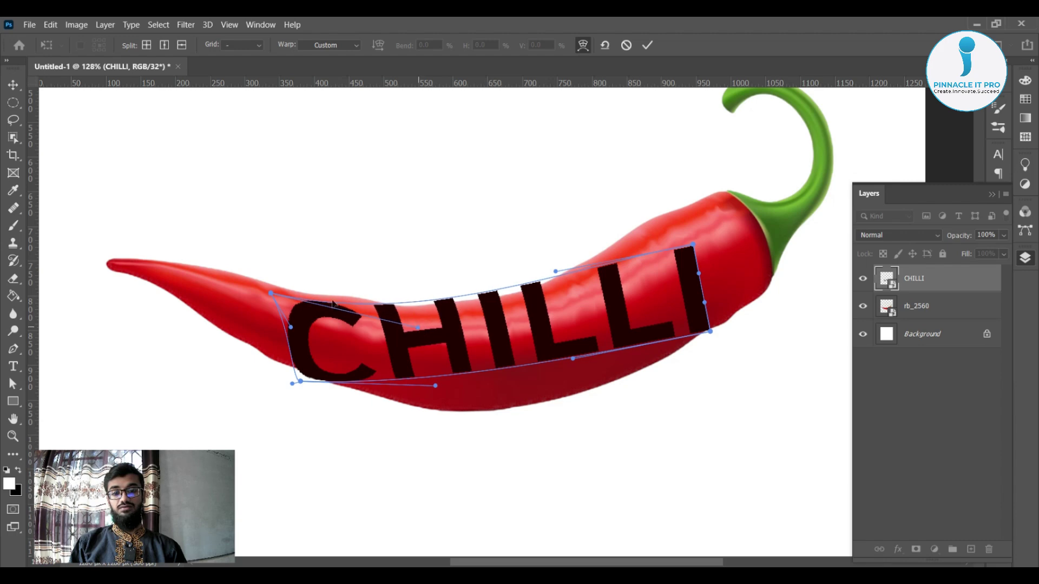
{"action": "left_click_drag", "start_coordinate": [272, 295], "coordinate": [271, 287]}
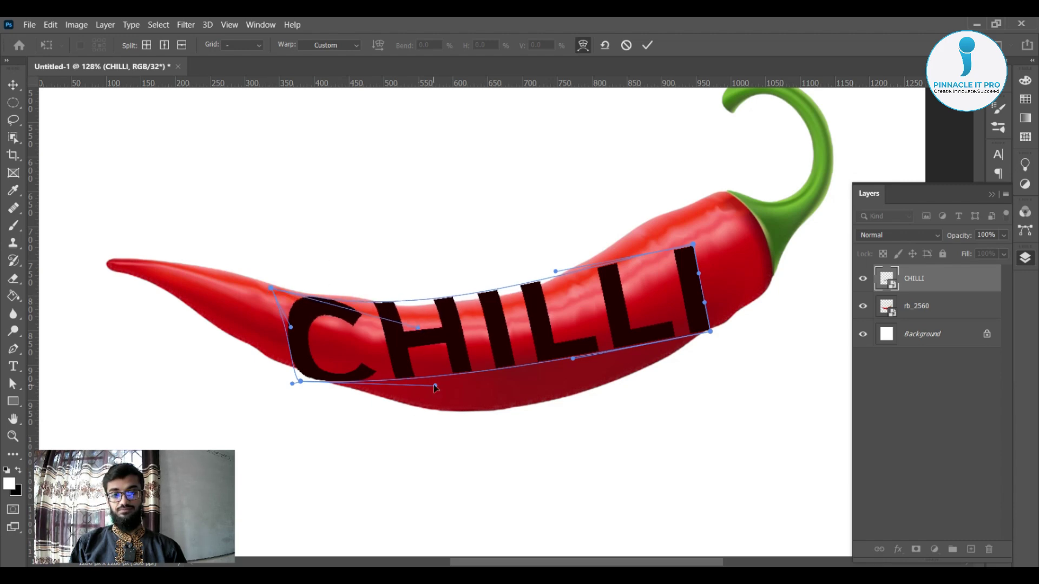
{"action": "left_click_drag", "start_coordinate": [435, 387], "coordinate": [433, 399]}
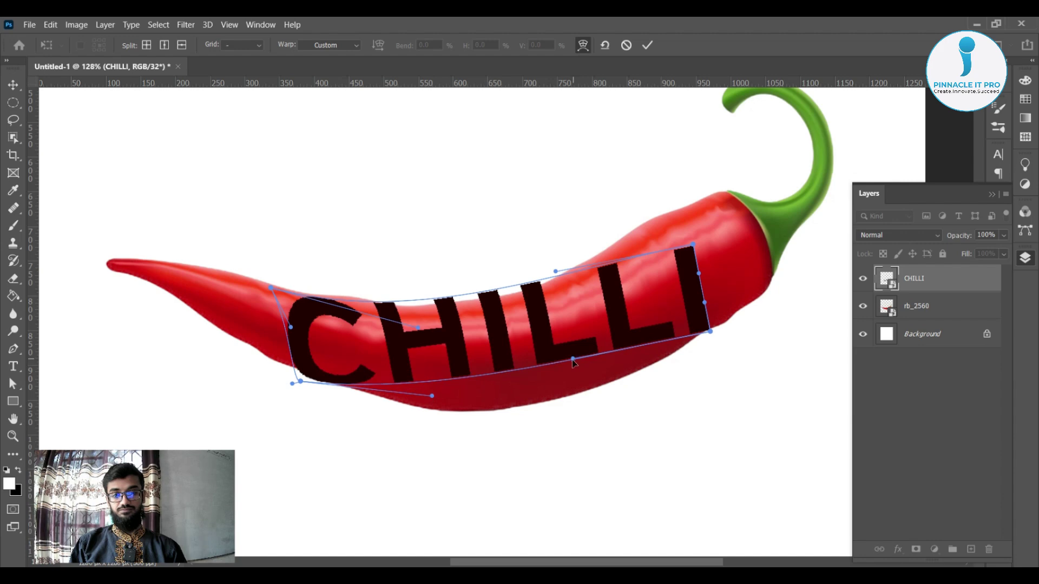
{"action": "left_click_drag", "start_coordinate": [573, 360], "coordinate": [551, 433]}
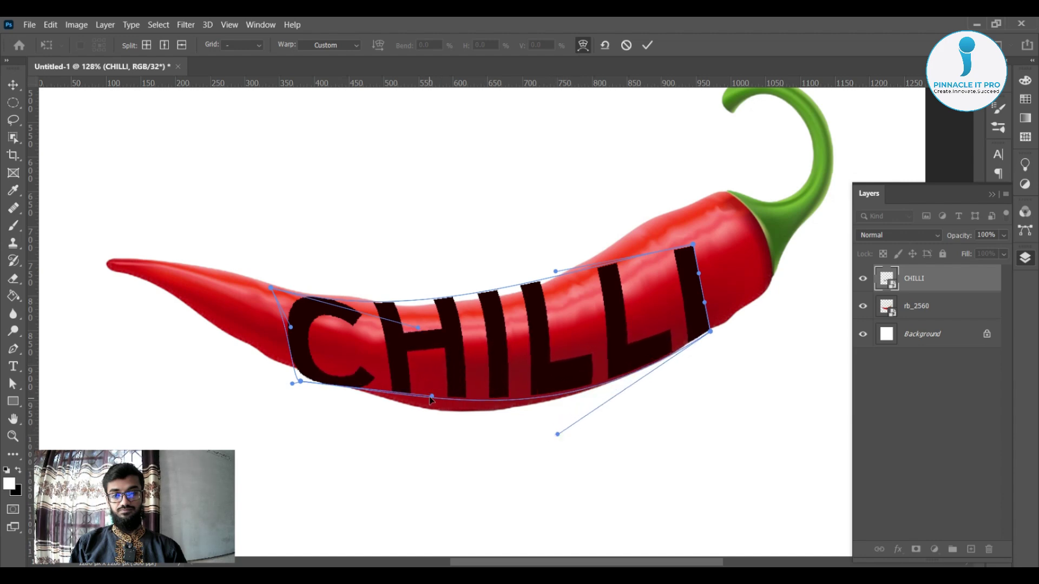
{"action": "left_click_drag", "start_coordinate": [433, 398], "coordinate": [439, 420]}
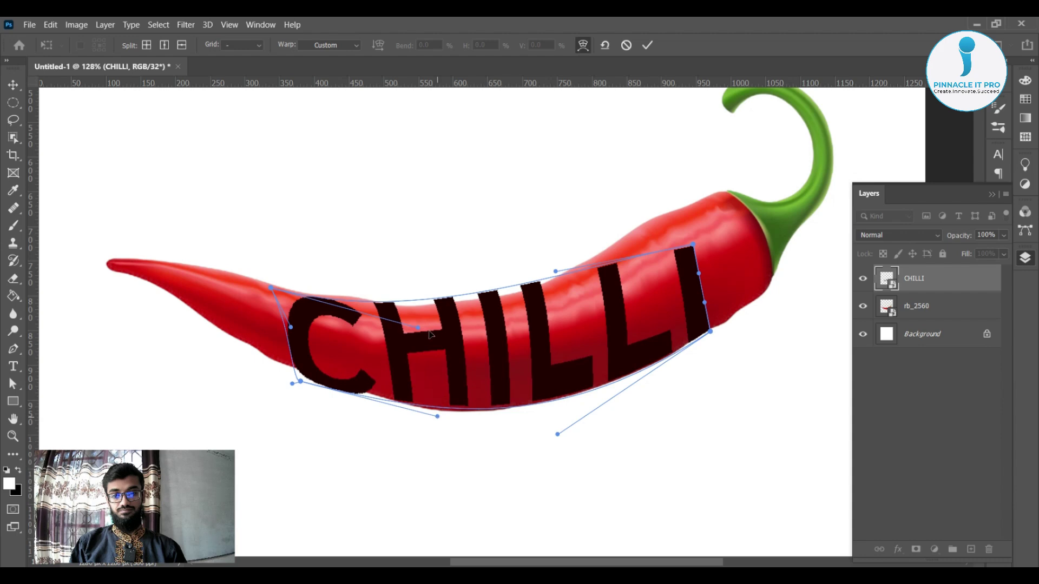
{"action": "left_click_drag", "start_coordinate": [420, 329], "coordinate": [423, 338]}
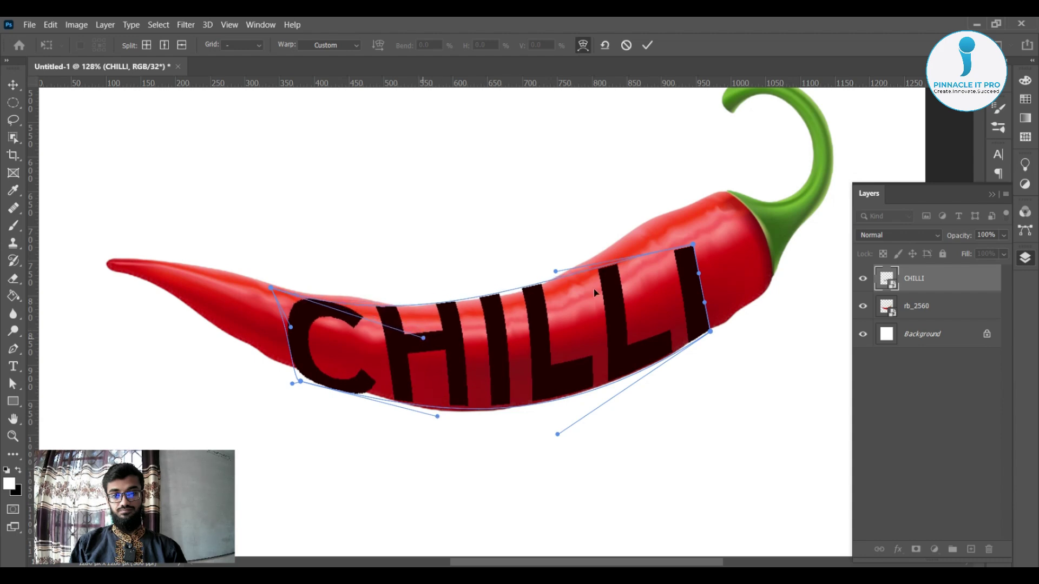
{"action": "left_click_drag", "start_coordinate": [556, 272], "coordinate": [557, 281]}
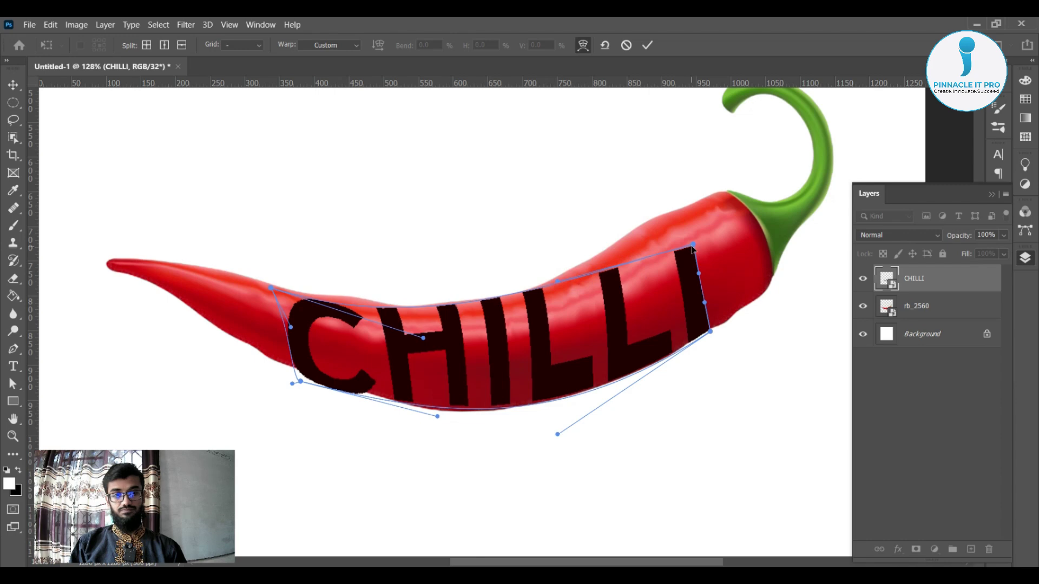
- Pull the upper warp corner at the final I up to the chilli's top edge and bow that side outward
{"action": "scroll", "coordinate": [740, 276], "scroll_direction": "up", "scroll_amount": 2}
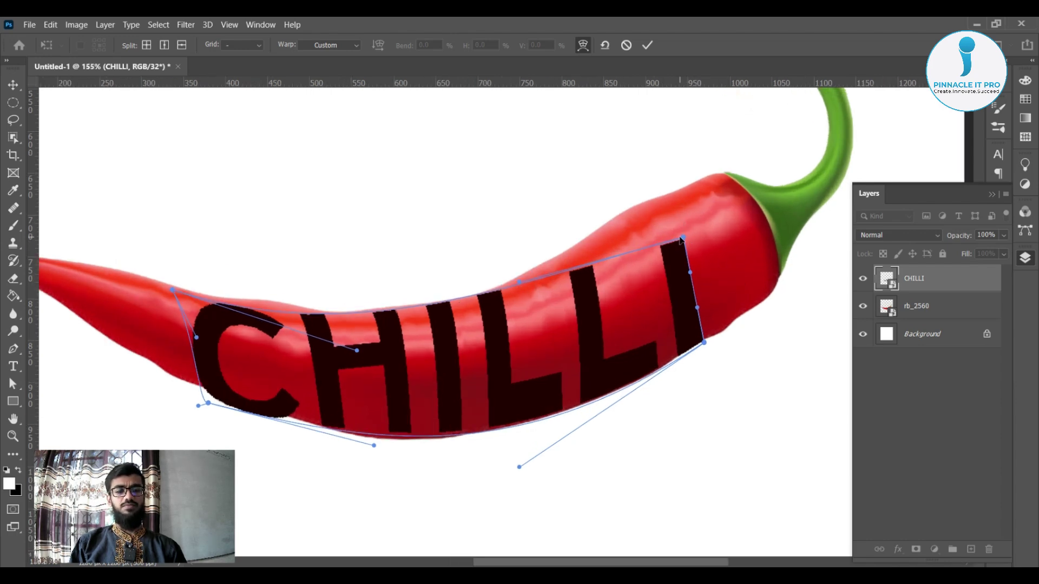
{"action": "left_click_drag", "start_coordinate": [684, 239], "coordinate": [667, 186]}
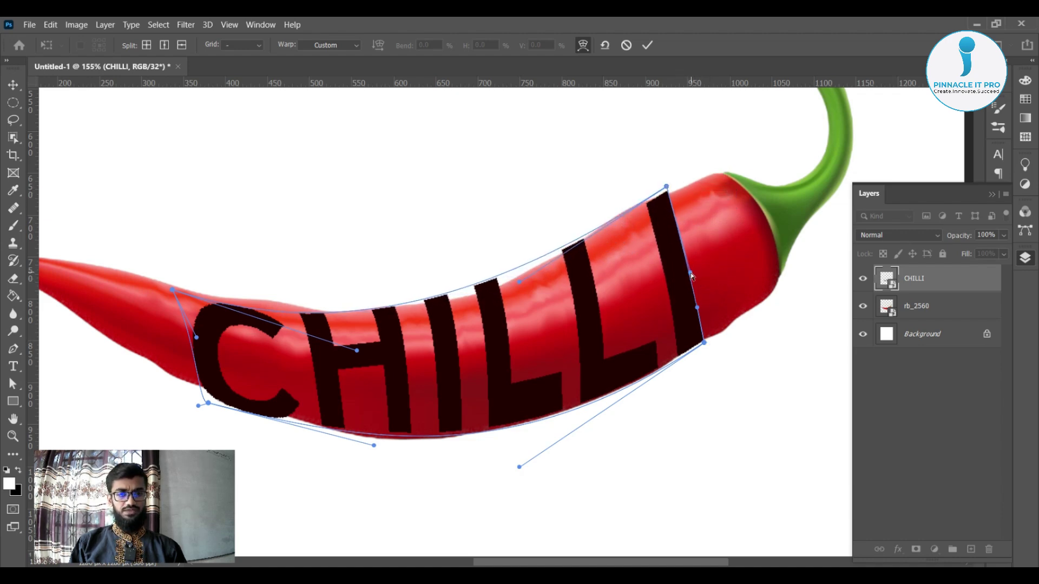
{"action": "left_click_drag", "start_coordinate": [693, 273], "coordinate": [714, 265]}
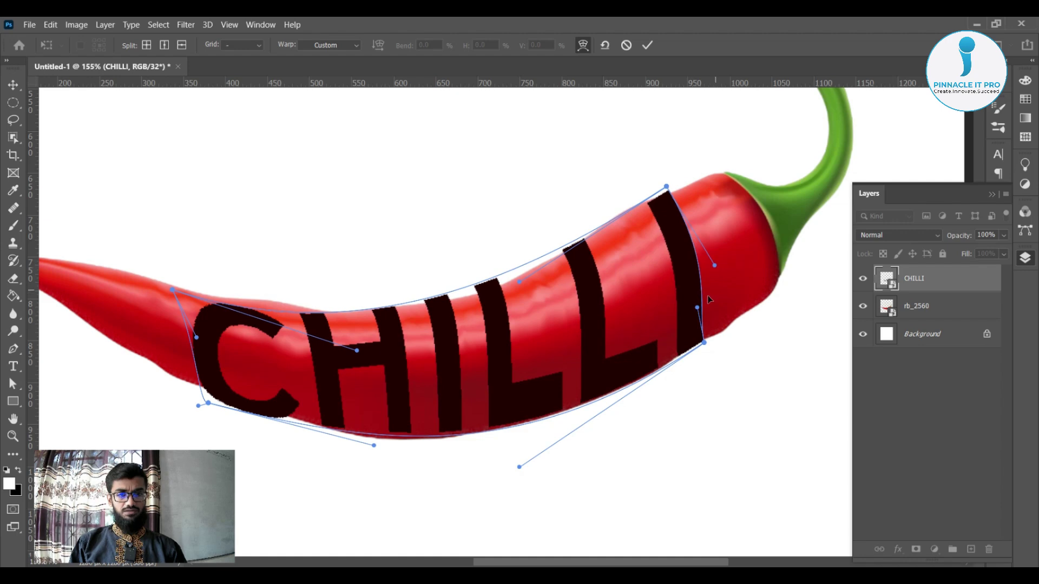
{"action": "left_click_drag", "start_coordinate": [697, 308], "coordinate": [711, 307]}
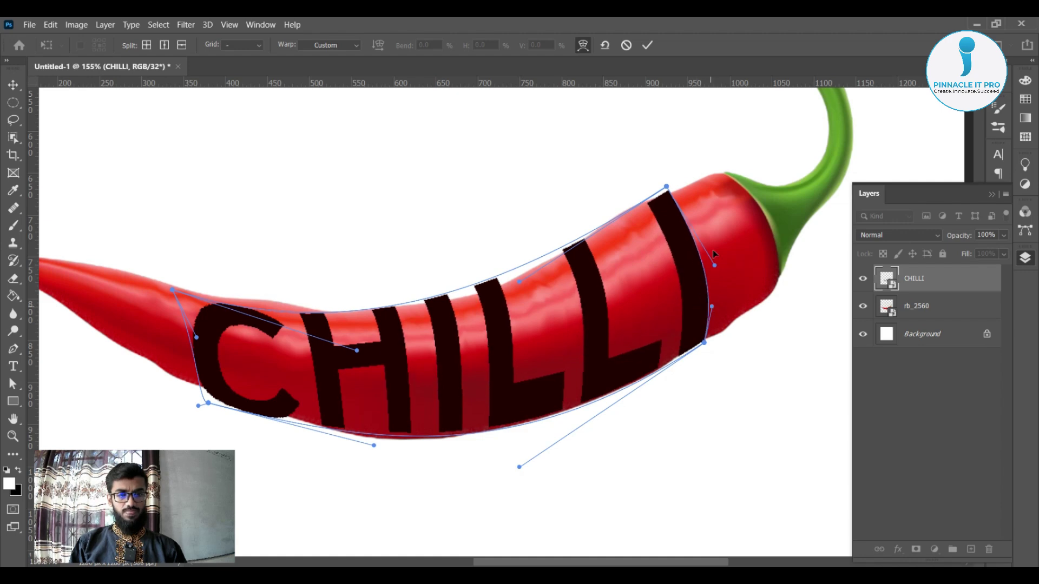
- Fine-tune the upper warp corner at the final I against the chilli's top outline
{"action": "scroll", "coordinate": [691, 193], "scroll_direction": "up", "scroll_amount": 4}
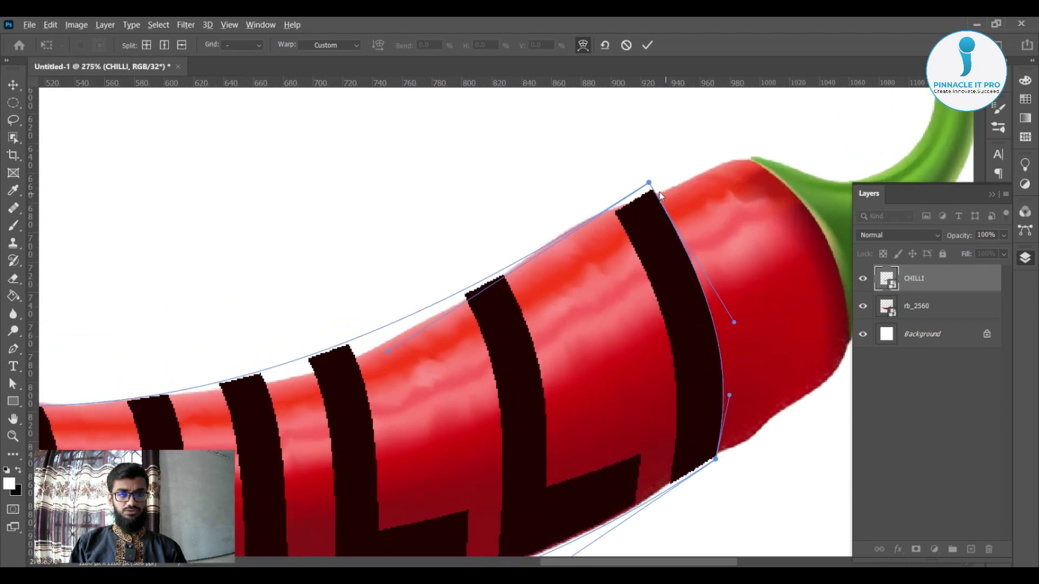
{"action": "scroll", "coordinate": [666, 194], "scroll_direction": "up", "scroll_amount": 2}
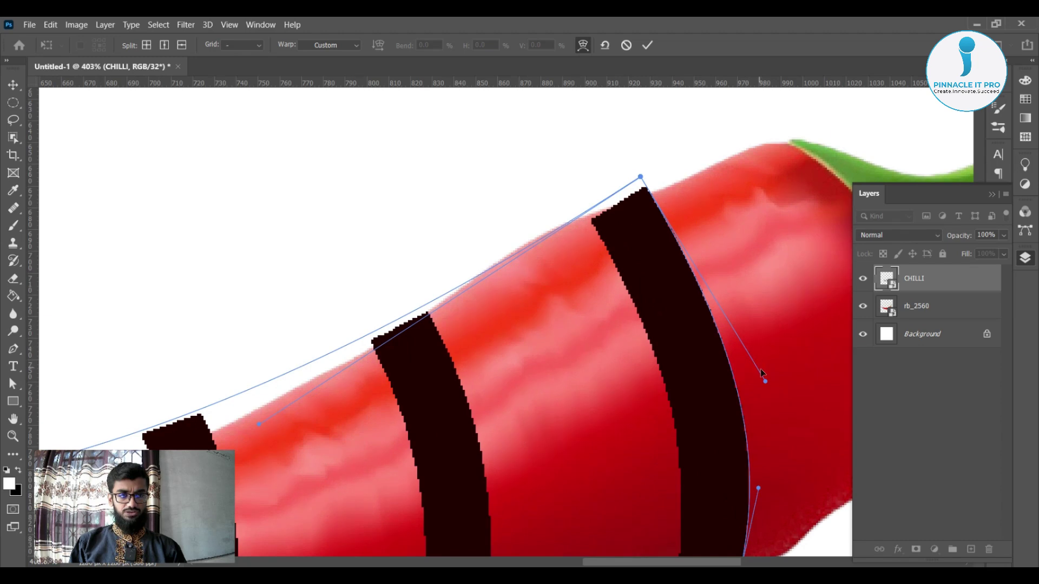
{"action": "left_click_drag", "start_coordinate": [642, 177], "coordinate": [645, 187]}
{"action": "scroll", "coordinate": [680, 193], "scroll_direction": "up", "scroll_amount": 3}
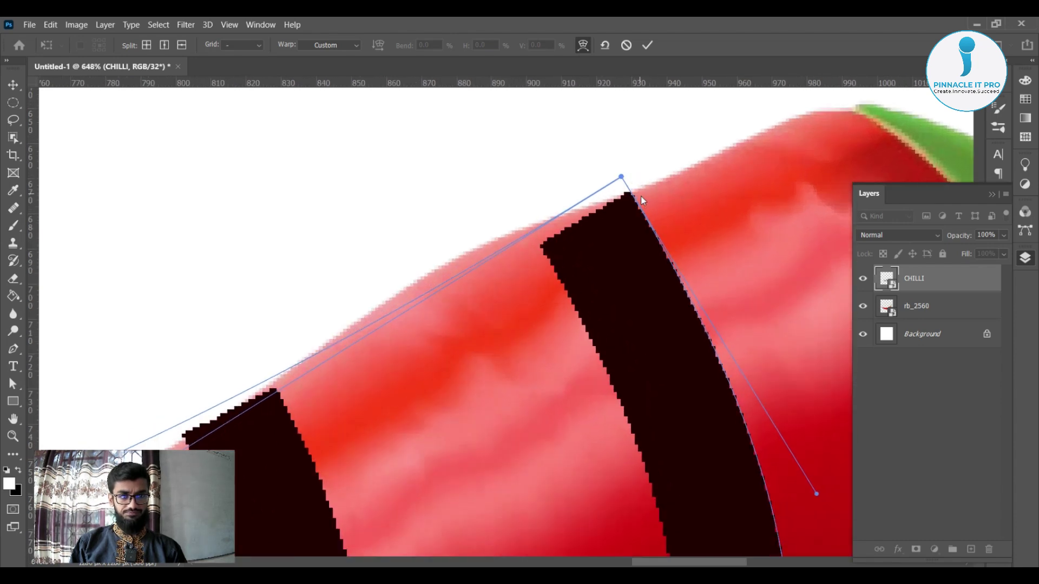
{"action": "scroll", "coordinate": [699, 297], "scroll_direction": "down", "scroll_amount": 5}
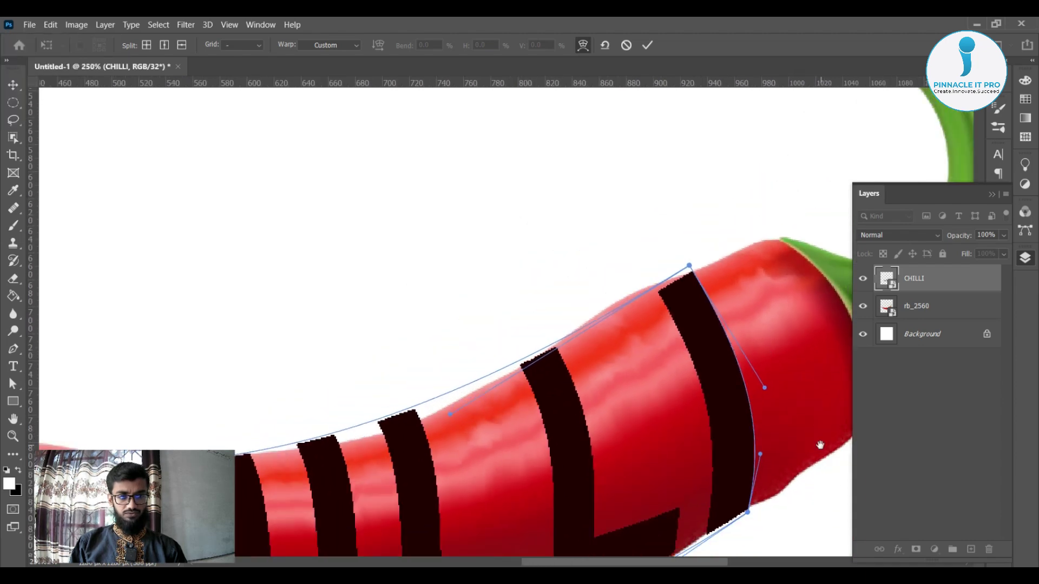
- Nudge the lower warp corner at the final I closer to the chilli's bottom edge
{"action": "left_click_drag", "start_coordinate": [819, 440], "coordinate": [707, 294]}
{"action": "scroll", "coordinate": [676, 324], "scroll_direction": "up", "scroll_amount": 4}
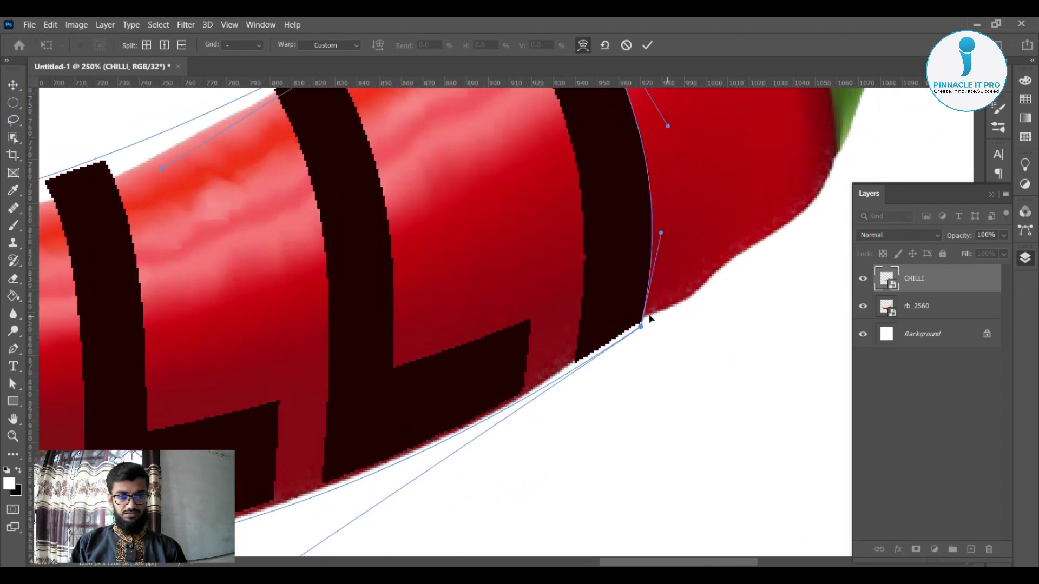
{"action": "scroll", "coordinate": [683, 351], "scroll_direction": "up", "scroll_amount": 2}
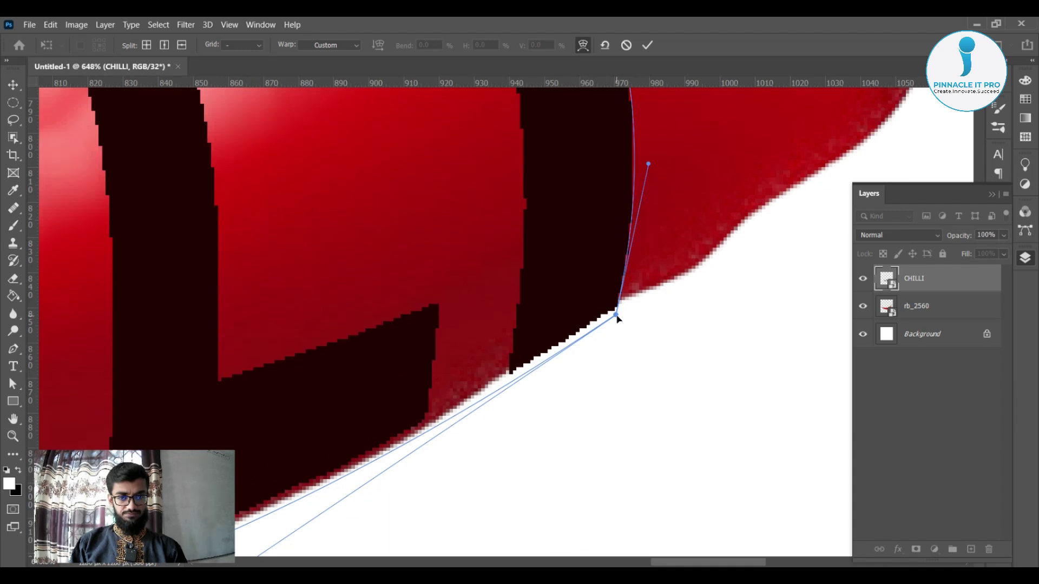
{"action": "left_click_drag", "start_coordinate": [618, 315], "coordinate": [620, 314]}
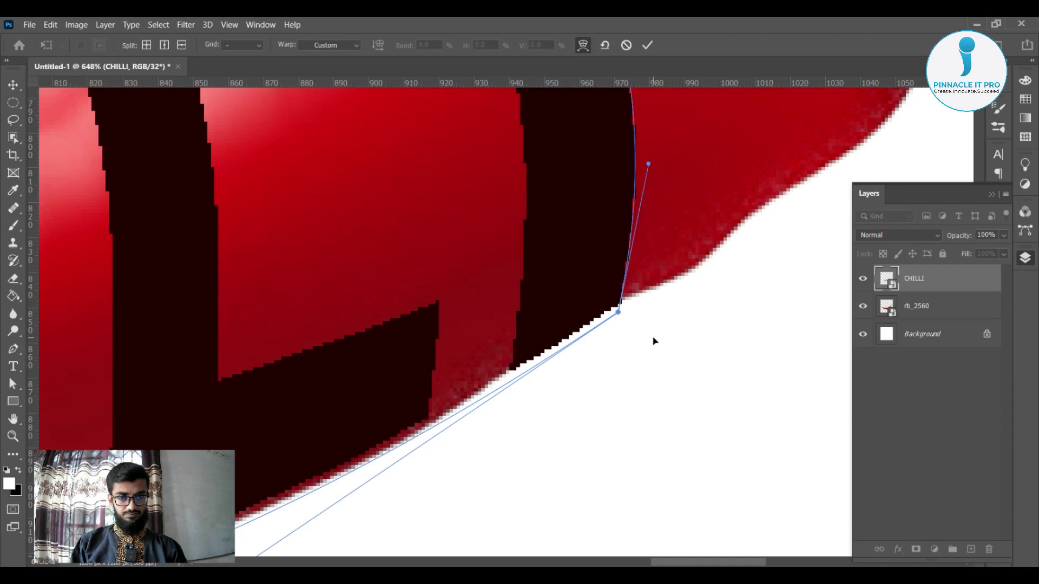
{"action": "scroll", "coordinate": [713, 359], "scroll_direction": "down", "scroll_amount": 1}
{"action": "scroll", "coordinate": [713, 359], "scroll_direction": "down", "scroll_amount": 2}
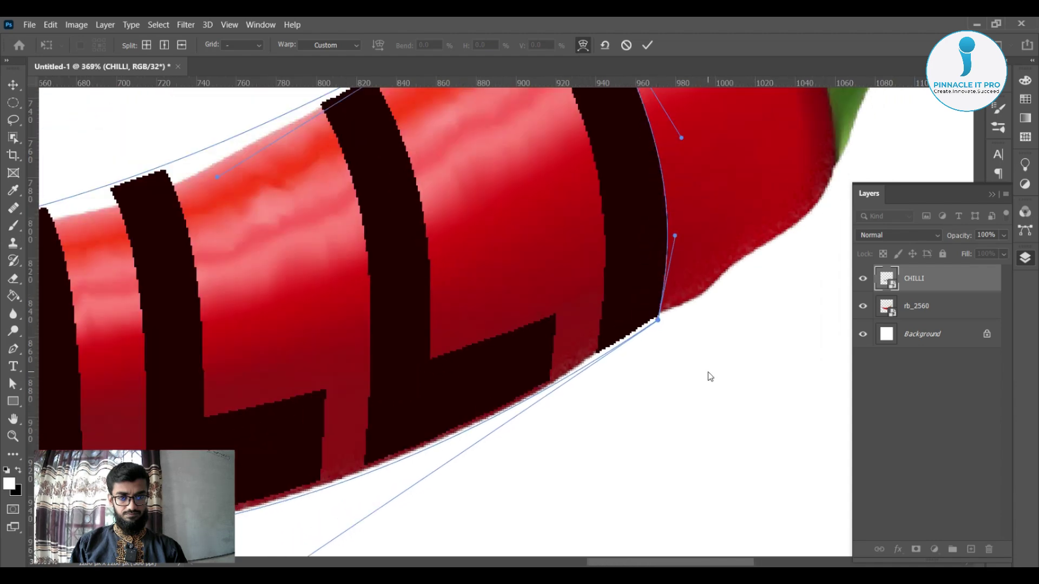
- Straighten the warp edge beside the C and move its upper and lower corners inward to fit the chilli's outline
{"action": "scroll", "coordinate": [681, 375], "scroll_direction": "down", "scroll_amount": 3}
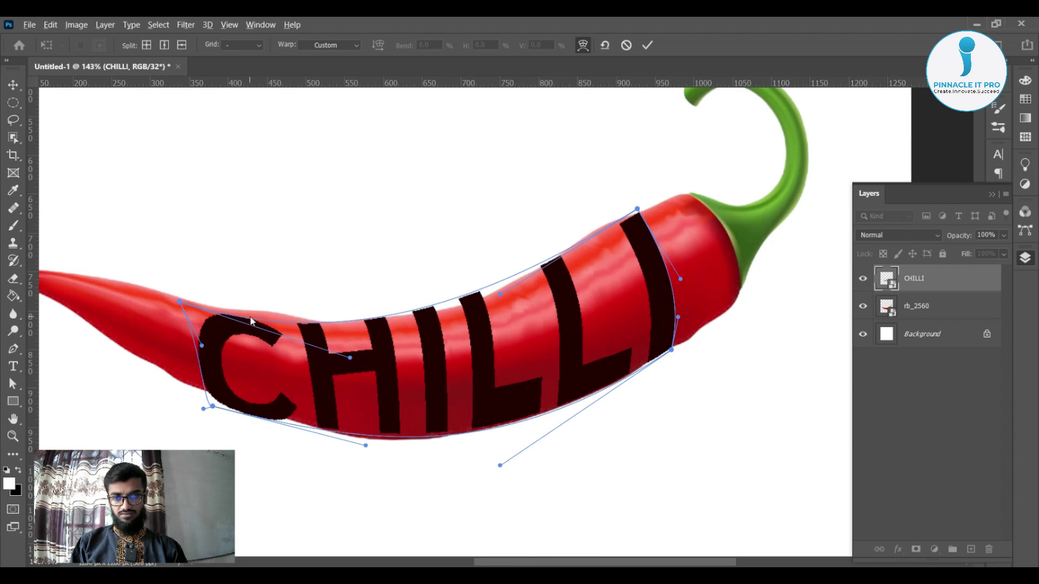
{"action": "key", "text": "alt+space"}
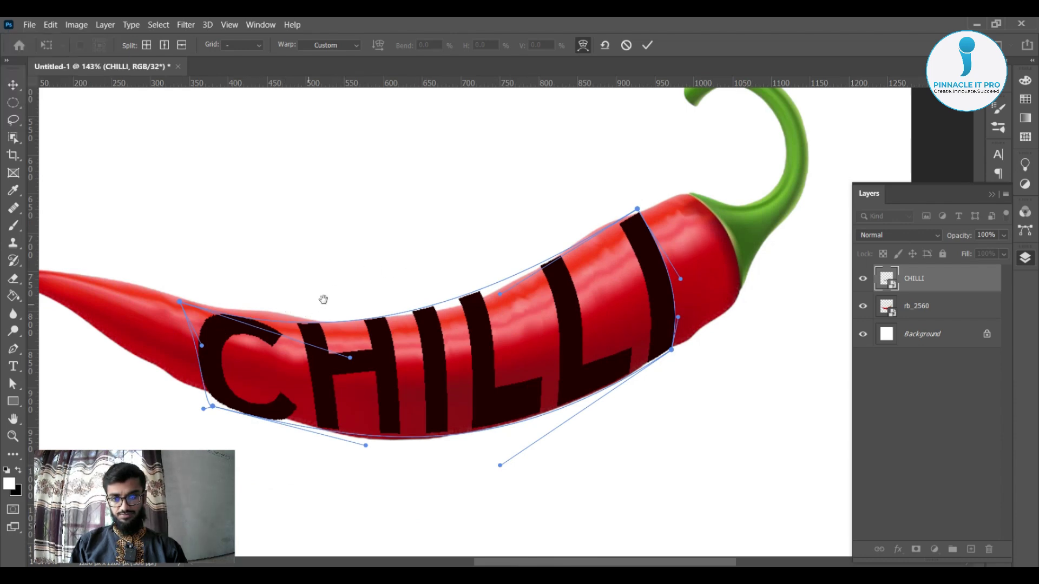
{"action": "left_click_drag", "start_coordinate": [259, 302], "coordinate": [244, 322]}
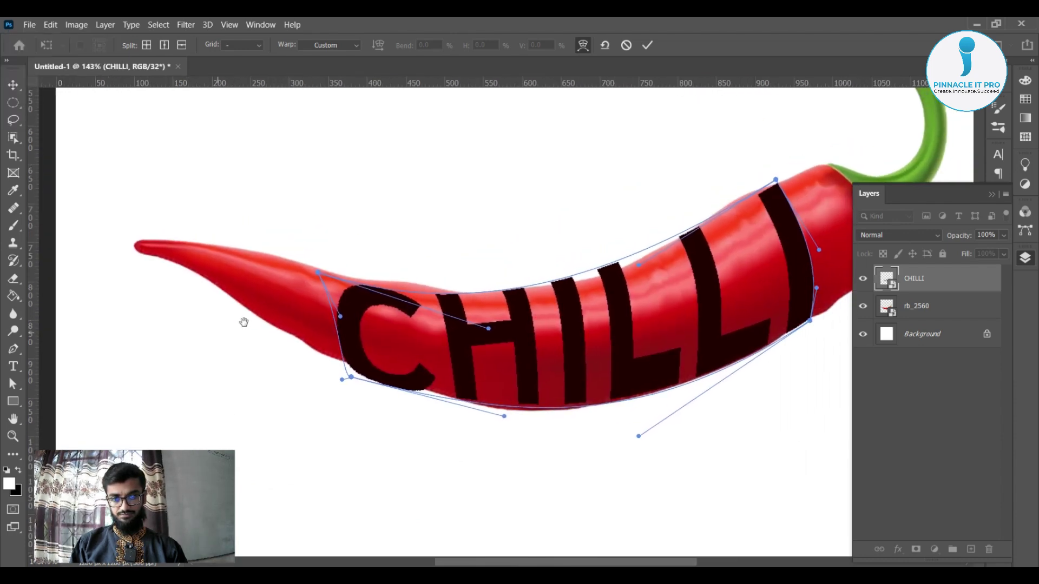
{"action": "left_click_drag", "start_coordinate": [389, 305], "coordinate": [449, 278]}
{"action": "scroll", "coordinate": [271, 276], "scroll_direction": "up", "scroll_amount": 1}
{"action": "left_click_drag", "start_coordinate": [259, 261], "coordinate": [263, 250]}
{"action": "left_click_drag", "start_coordinate": [378, 474], "coordinate": [331, 362]}
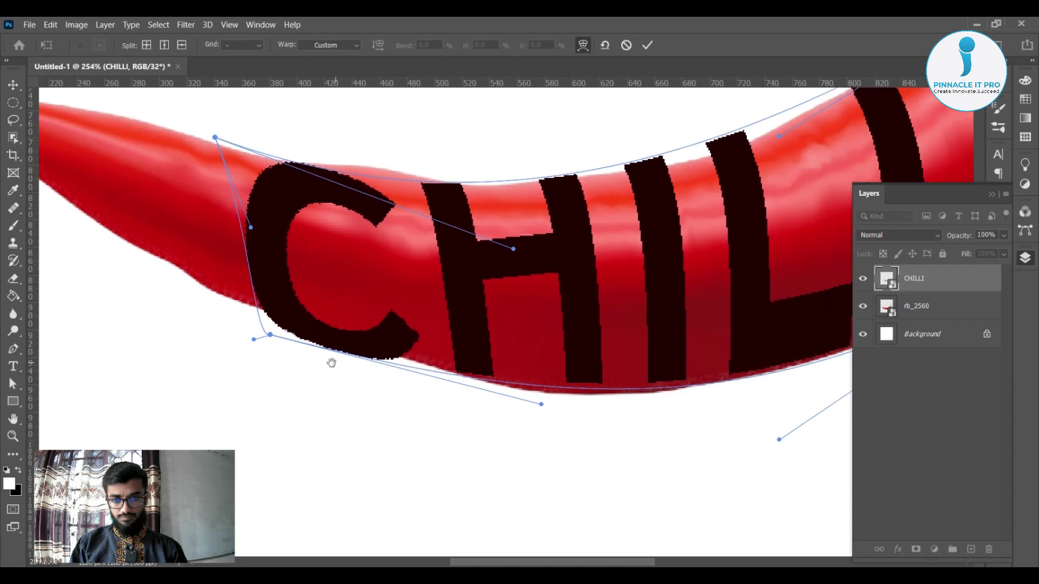
{"action": "left_click_drag", "start_coordinate": [253, 340], "coordinate": [261, 319]}
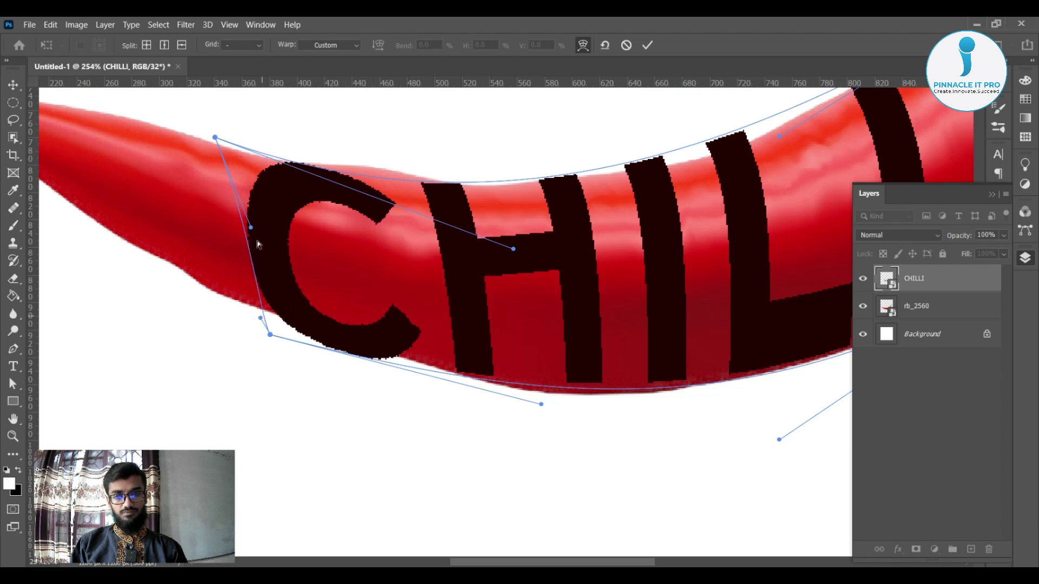
{"action": "left_click_drag", "start_coordinate": [251, 228], "coordinate": [257, 234]}
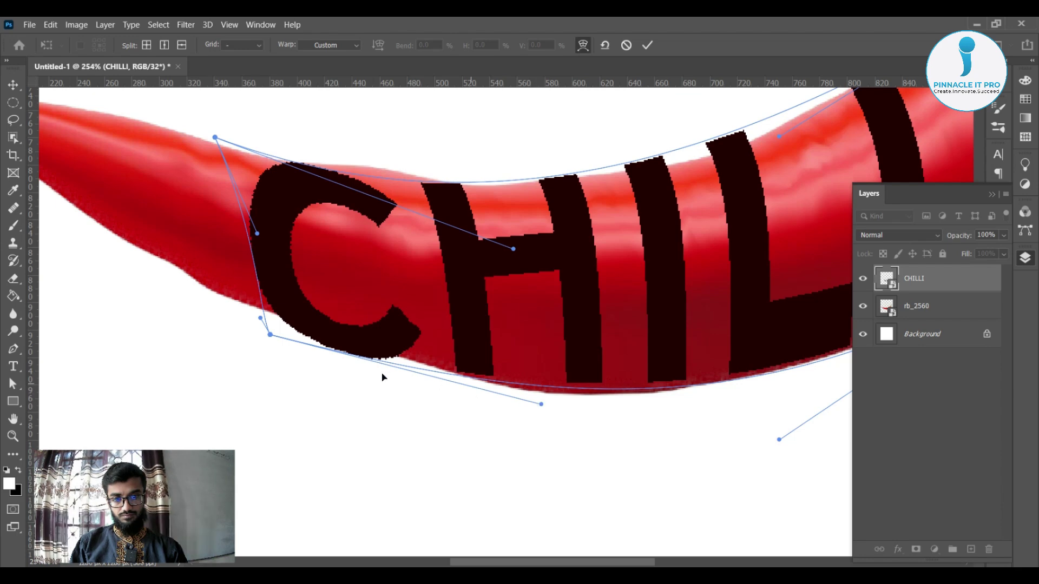
{"action": "mouse_move", "coordinate": [261, 318]}
{"action": "left_mouse_down"}
{"action": "mouse_move", "coordinate": [274, 339]}
{"action": "mouse_move", "coordinate": [274, 324]}
{"action": "left_mouse_up"}
{"action": "left_click_drag", "start_coordinate": [217, 139], "coordinate": [243, 147]}
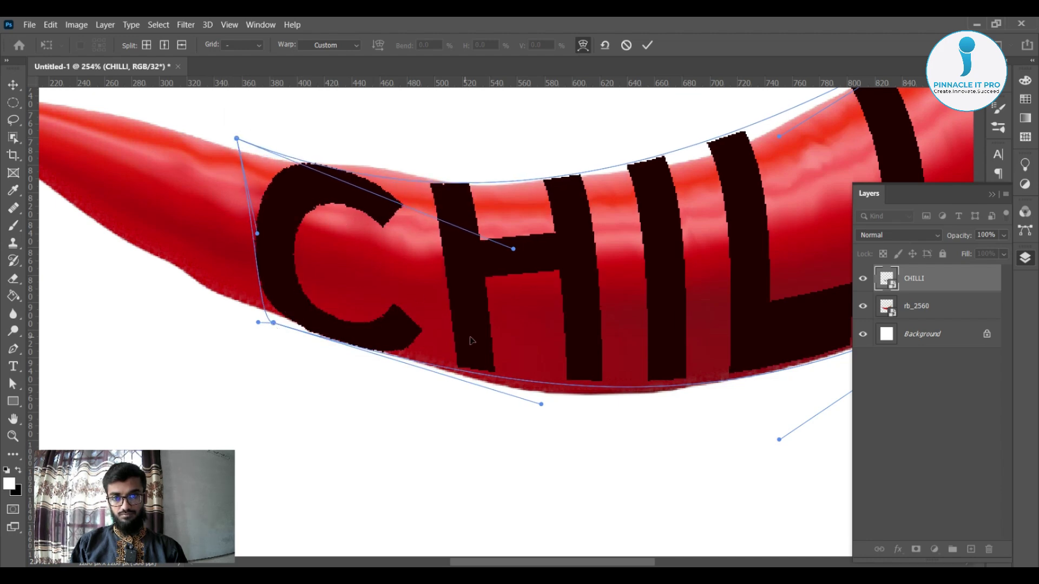
- Check the whole warped lettering against the chilli's outline and apply the warp
{"action": "scroll", "coordinate": [573, 440], "scroll_direction": "down", "scroll_amount": 5}
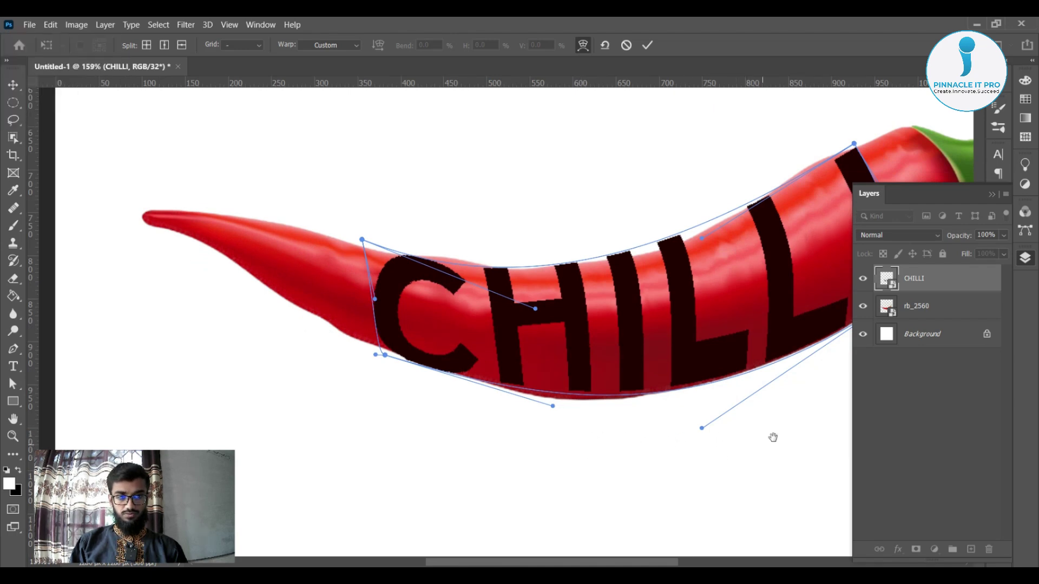
{"action": "scroll", "coordinate": [656, 460], "scroll_direction": "down", "scroll_amount": 4}
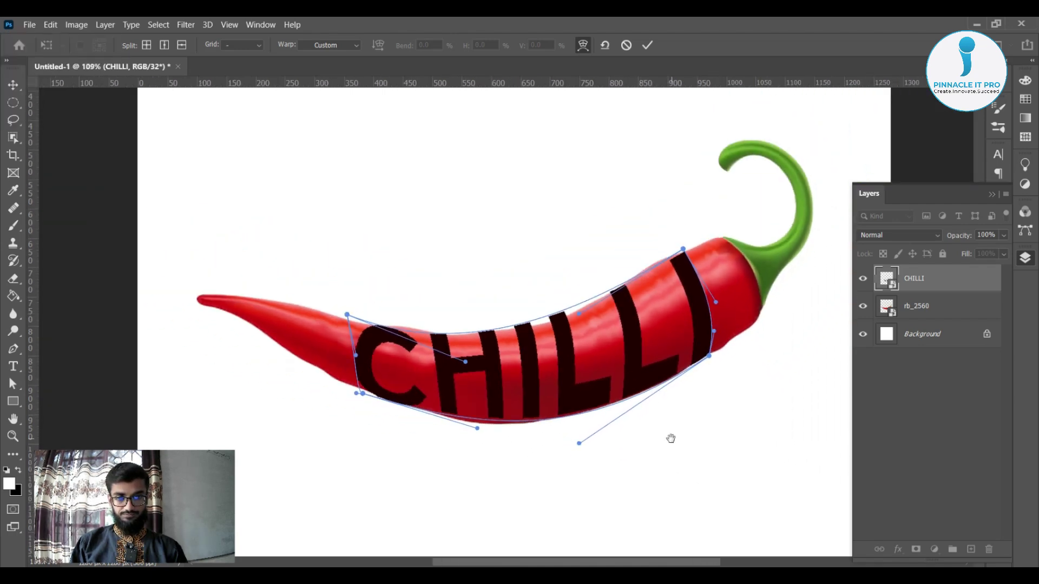
{"action": "left_click_drag", "start_coordinate": [671, 438], "coordinate": [615, 422]}
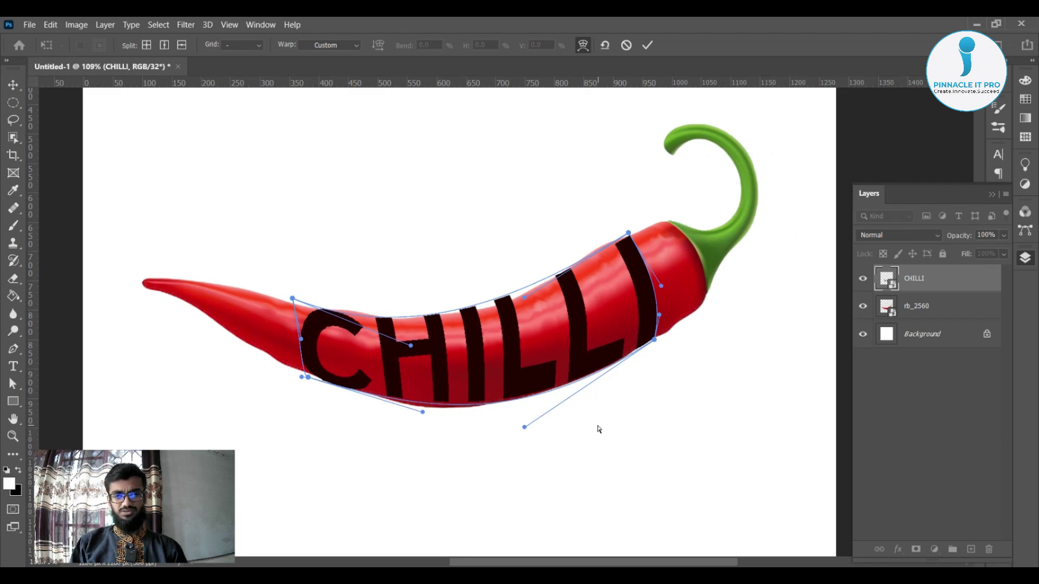
{"action": "scroll", "coordinate": [604, 436], "scroll_direction": "down", "scroll_amount": 1}
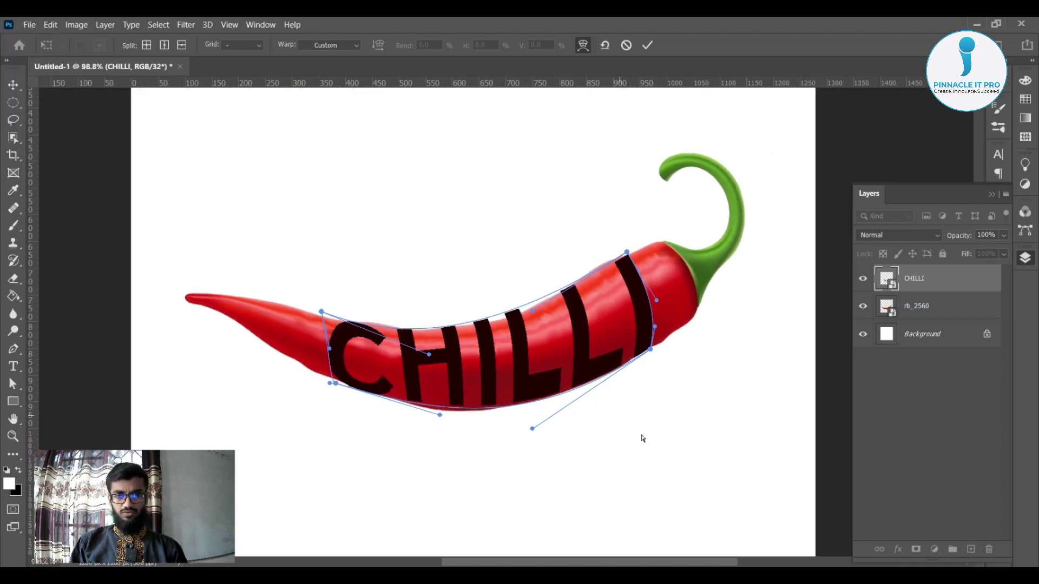
{"action": "scroll", "coordinate": [643, 438], "scroll_direction": "up", "scroll_amount": 2}
{"action": "left_click_drag", "start_coordinate": [632, 442], "coordinate": [615, 414]}
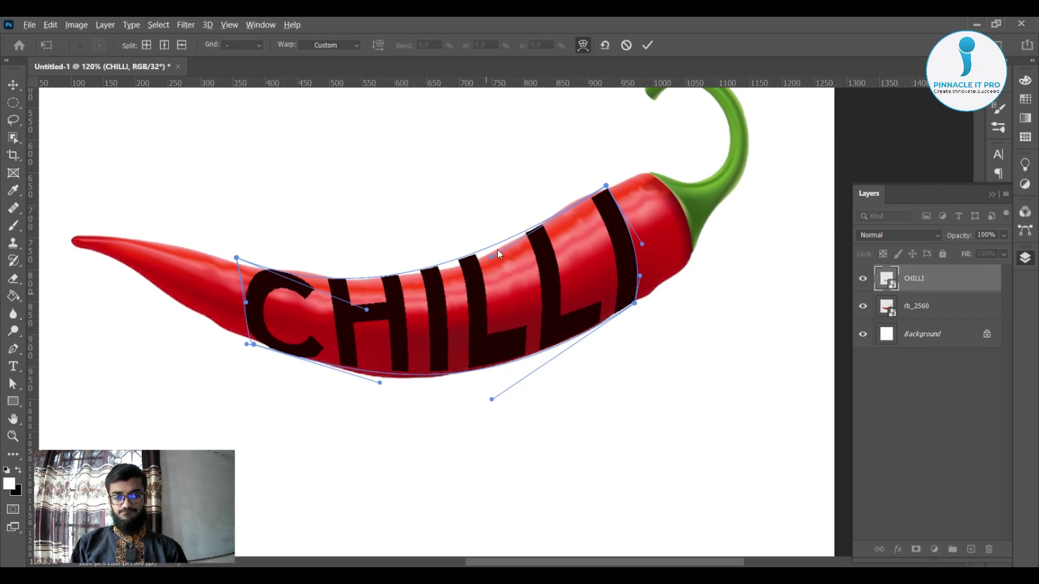
{"action": "scroll", "coordinate": [605, 344], "scroll_direction": "down", "scroll_amount": 1}
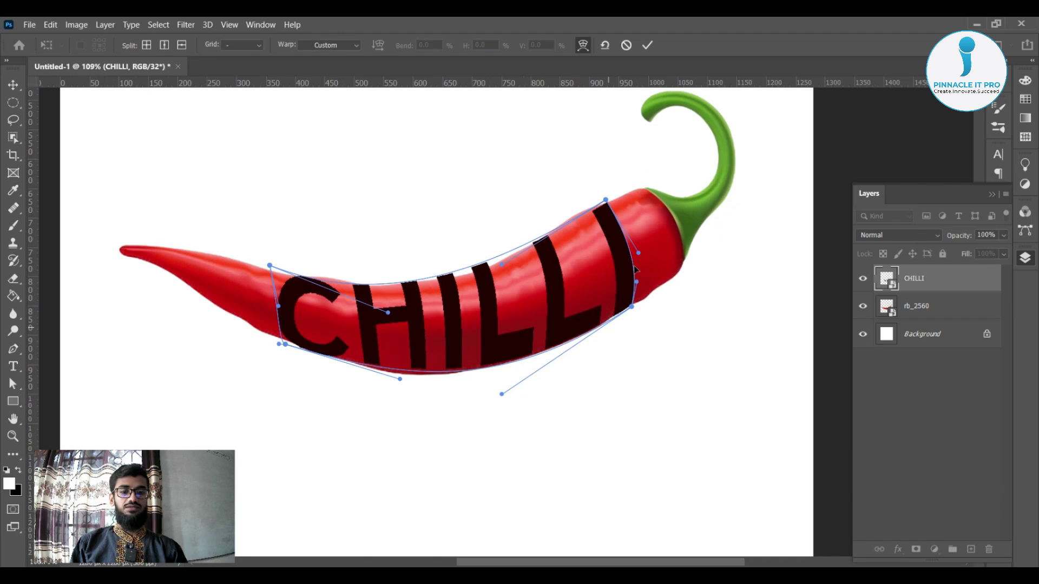
{"action": "left_click", "coordinate": [654, 41]}
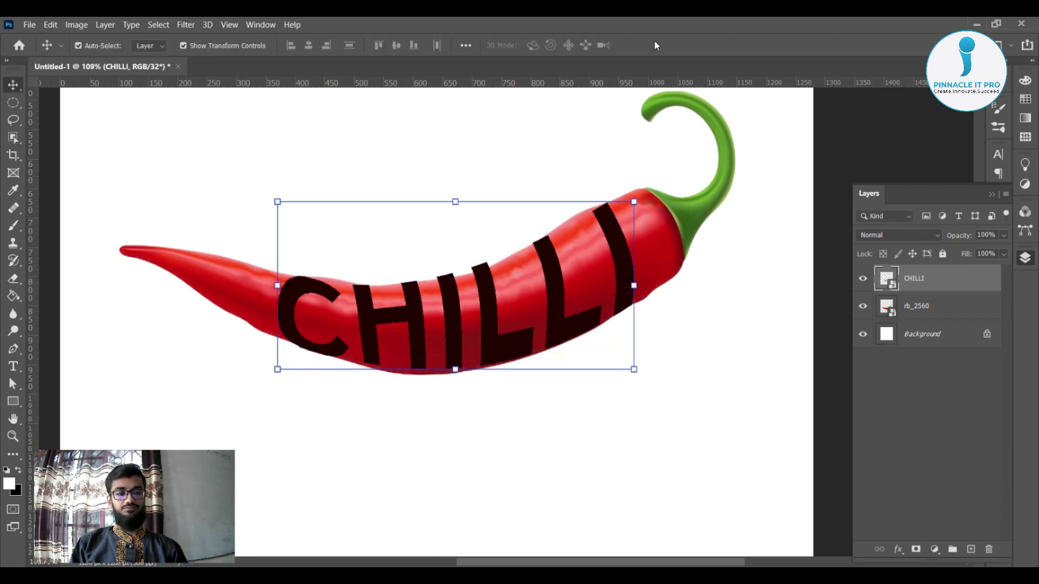
- Compare the chilli with and without the CHILLI lettering by hiding and showing the text layer
{"action": "scroll", "coordinate": [742, 373], "scroll_direction": "down", "scroll_amount": 2}
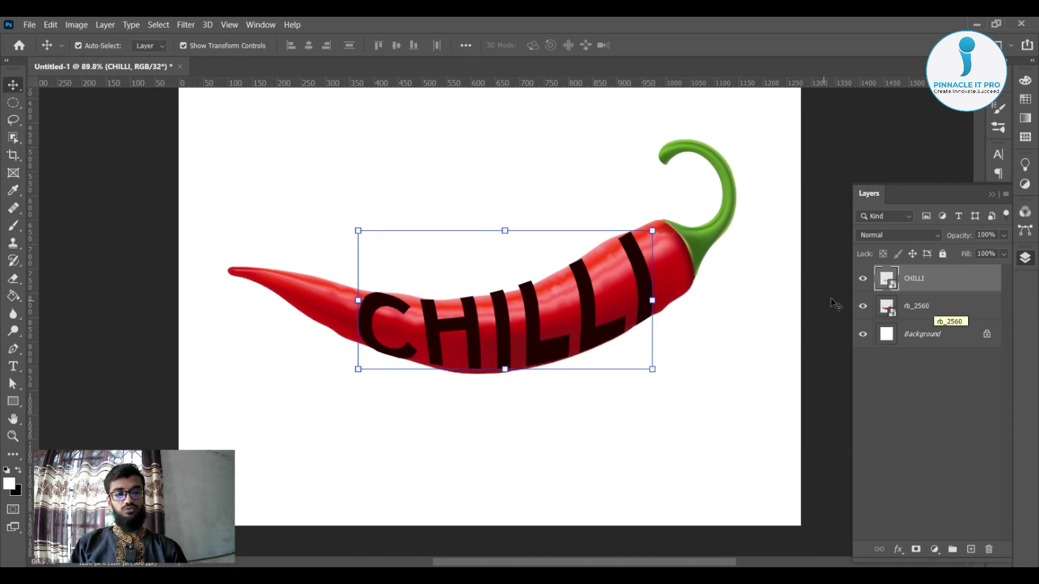
{"action": "left_click", "coordinate": [863, 277]}
{"action": "left_click", "coordinate": [863, 277]}
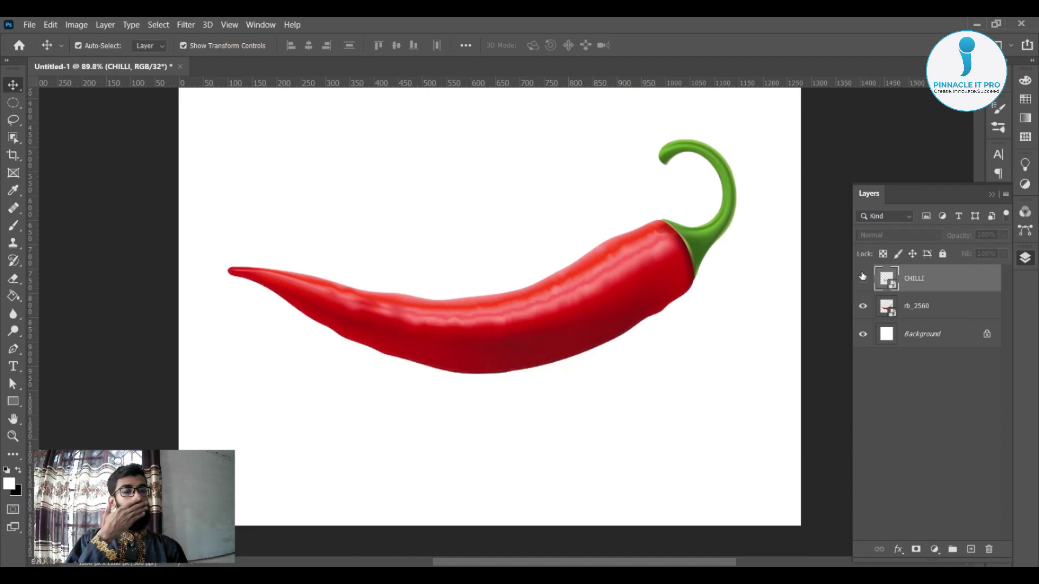
{"action": "left_click", "coordinate": [863, 277]}
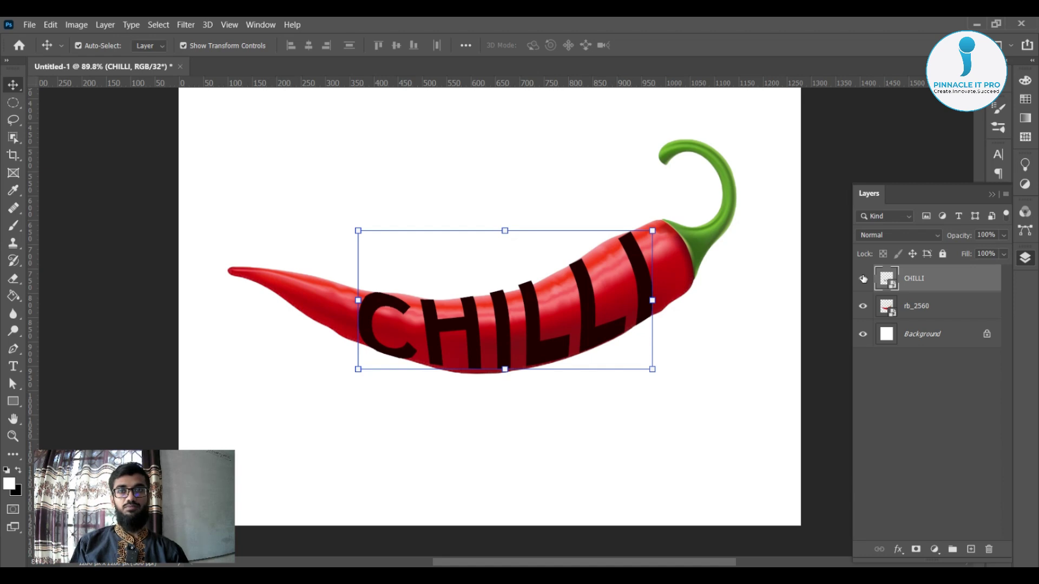
- Duplicate the rb_2560 chilli image layer
{"action": "left_click", "coordinate": [941, 308]}
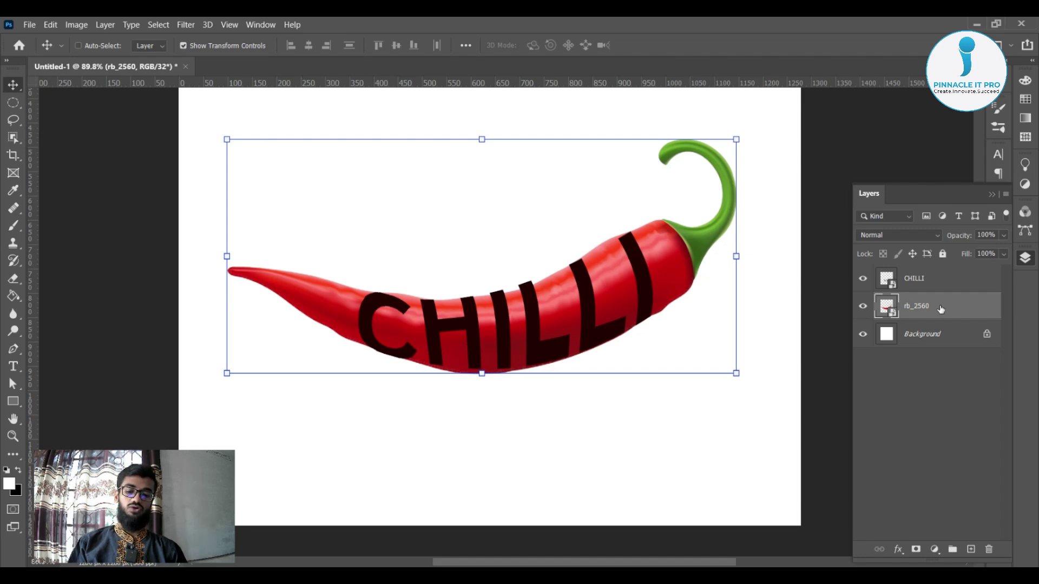
{"action": "key", "text": "ctrl+j"}
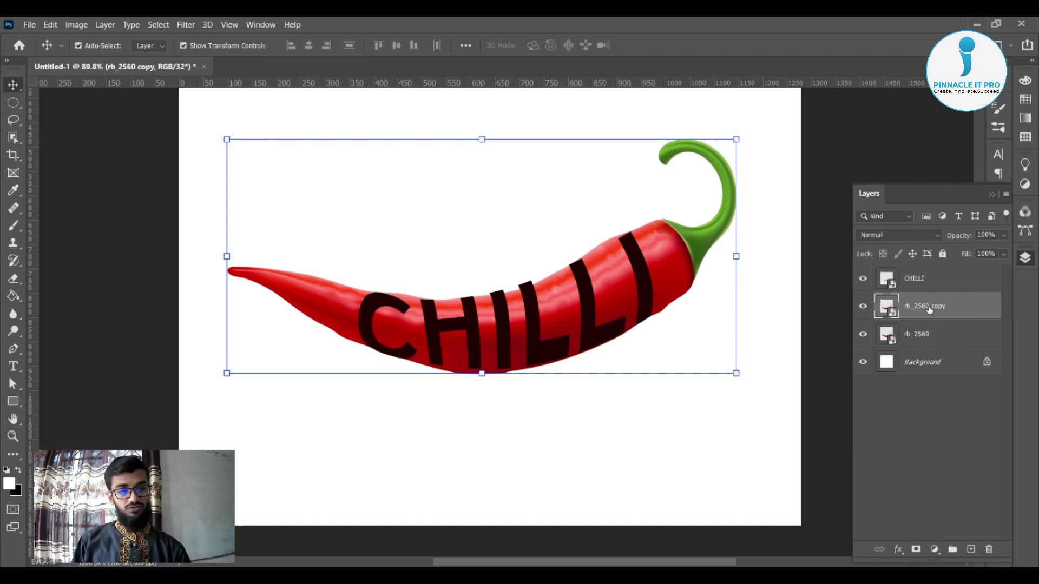
- Check what the CHILLI, rb_2560 copy and rb_2560 layers contain by hiding them and showing them again
{"action": "left_click", "coordinate": [863, 279]}
{"action": "left_click", "coordinate": [863, 306]}
{"action": "left_click", "coordinate": [864, 335]}
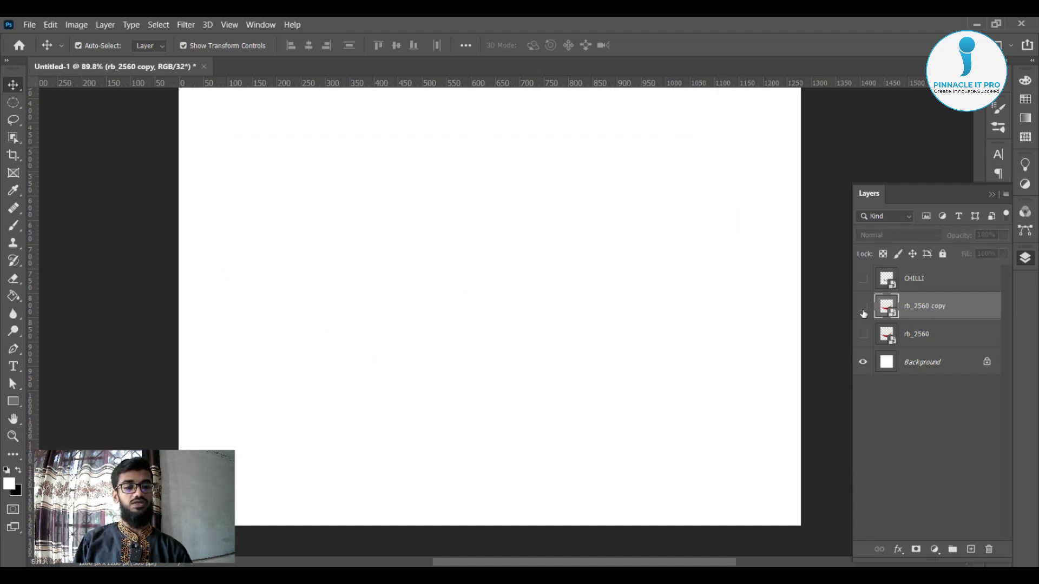
{"action": "left_click", "coordinate": [864, 306]}
{"action": "left_click", "coordinate": [863, 335]}
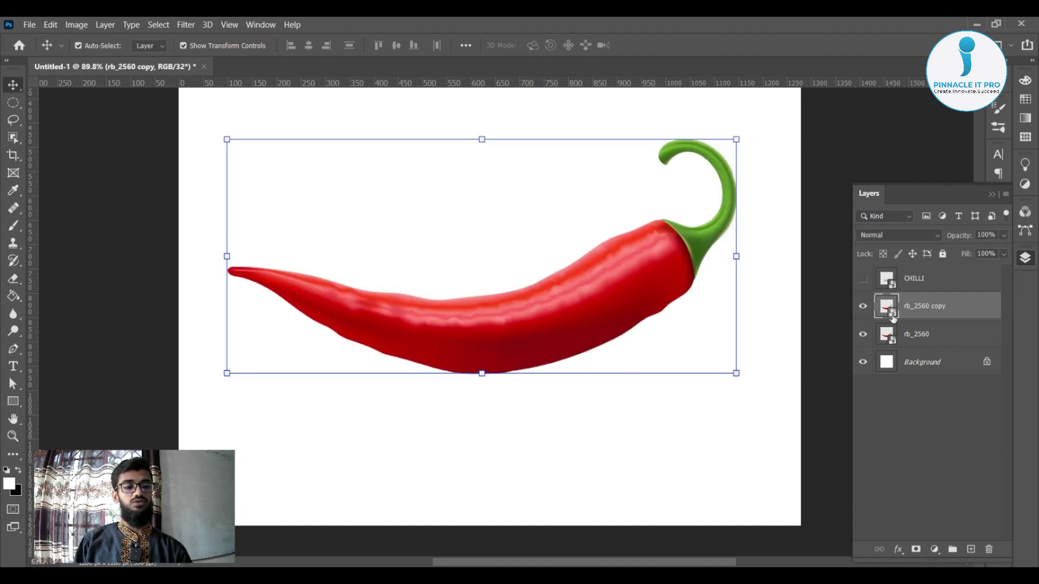
{"action": "left_click", "coordinate": [863, 278]}
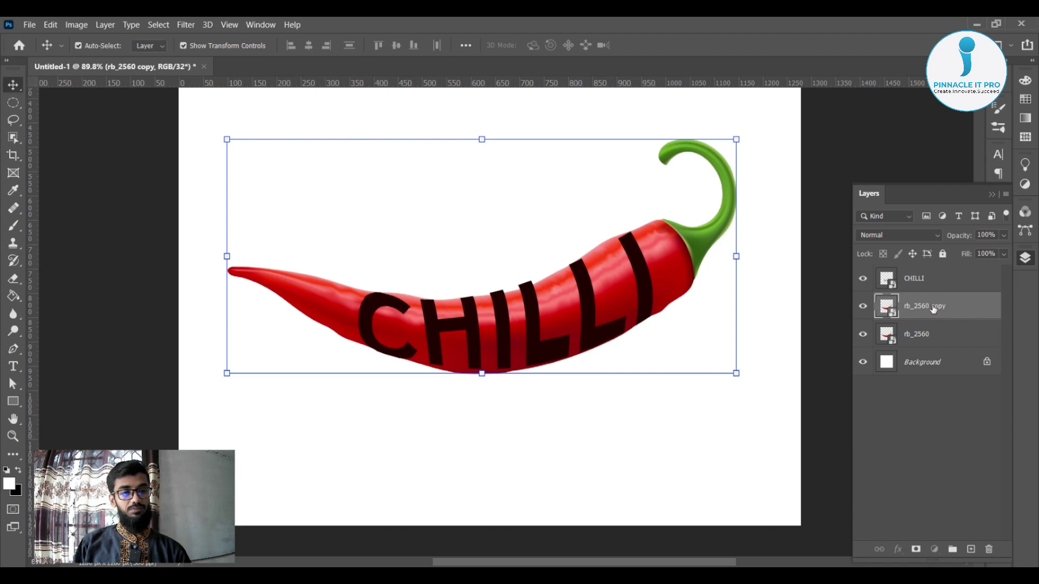
- Move the rb_2560 copy above the CHILLI layer and clip it to the lettering, with the original rb_2560 layer hidden
{"action": "left_click_drag", "start_coordinate": [933, 308], "coordinate": [937, 276]}
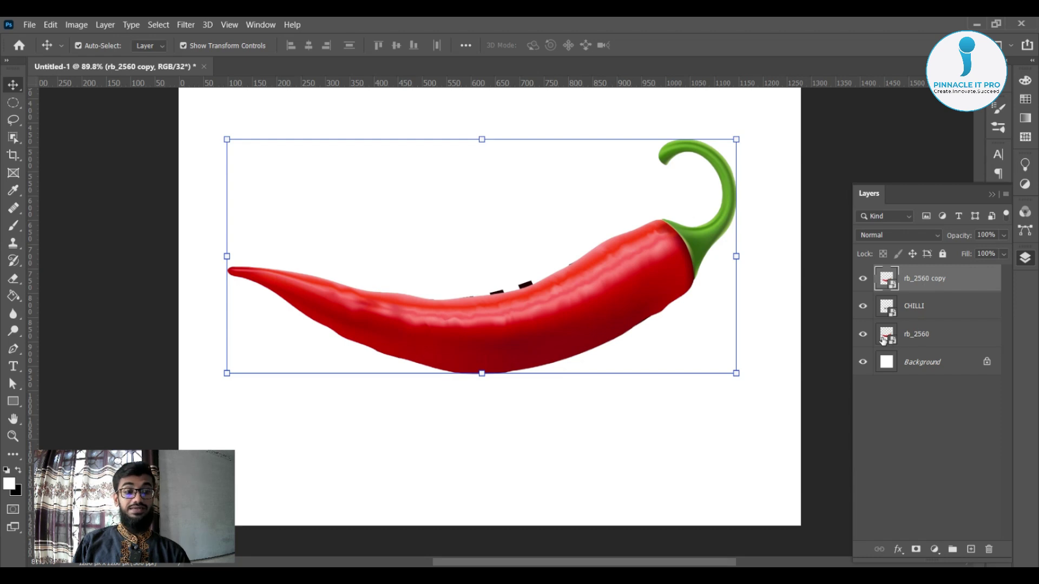
{"action": "left_click", "coordinate": [864, 335]}
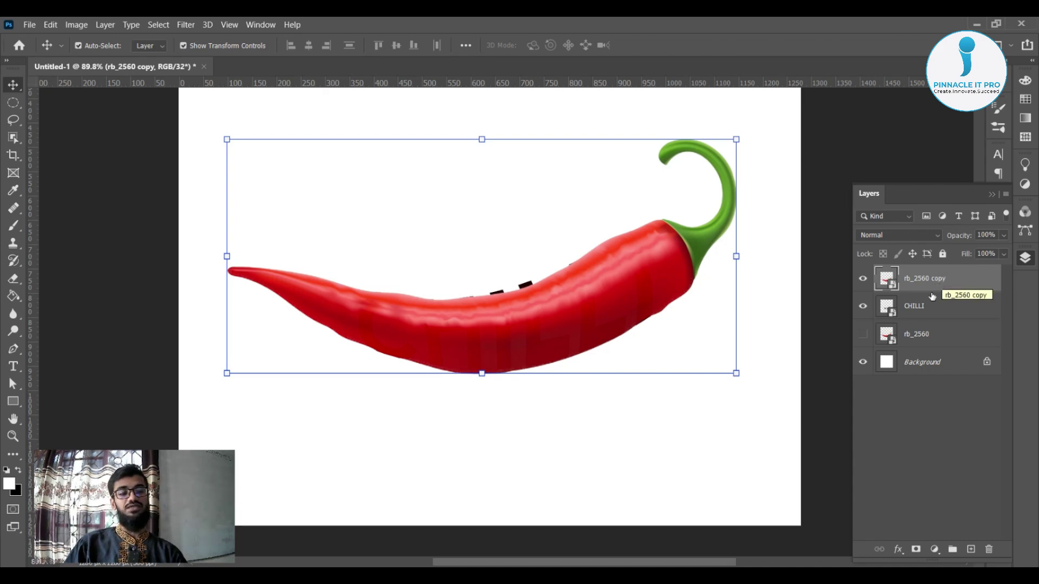
{"action": "left_click_drag", "start_coordinate": [933, 301], "coordinate": [931, 290]}
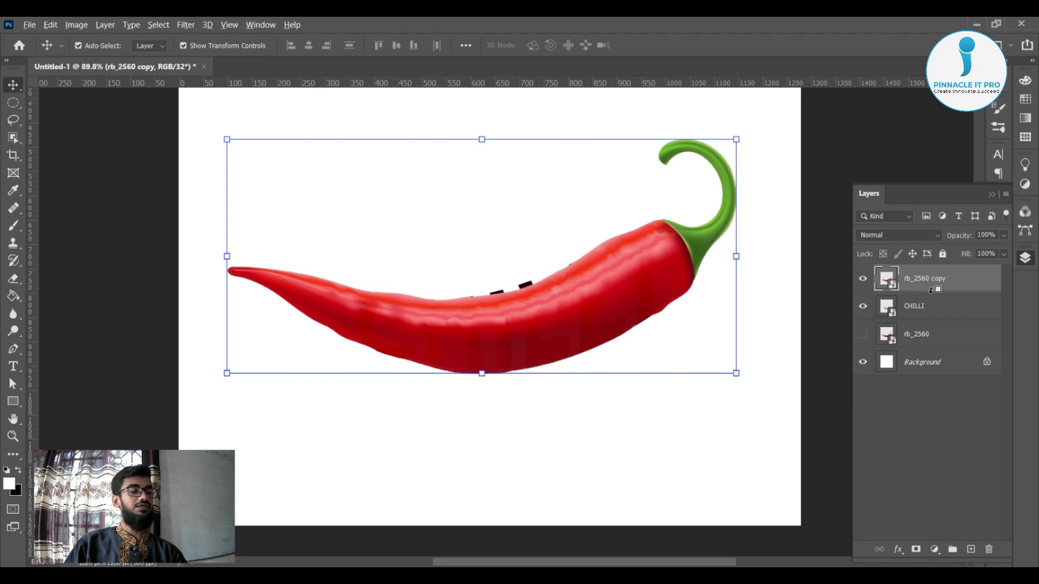
{"action": "left_click", "coordinate": [931, 290], "text": "alt"}
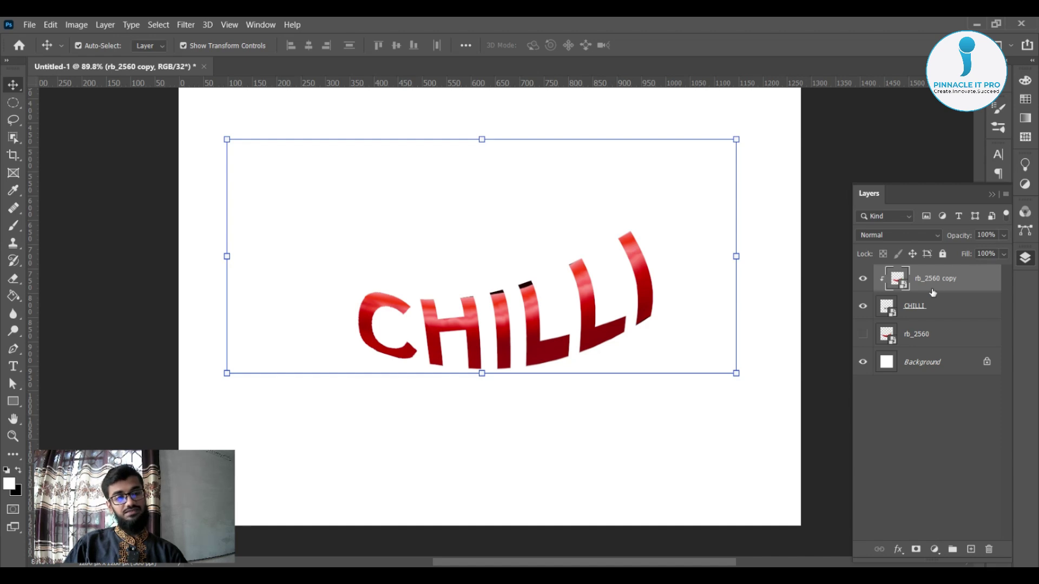
- Show the original rb_2560 layer again and make it the active layer
{"action": "left_click", "coordinate": [863, 335]}
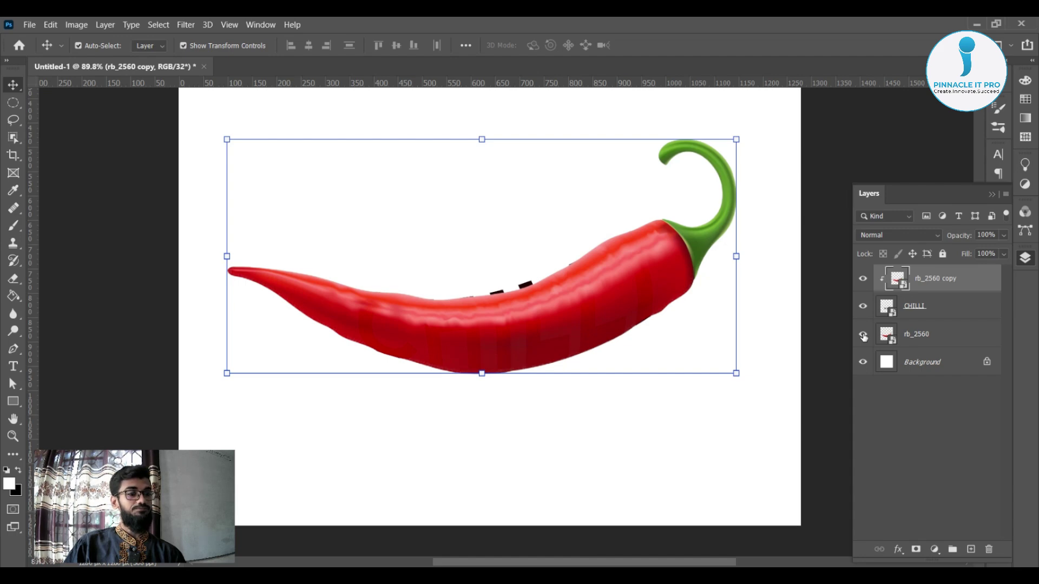
{"action": "left_click", "coordinate": [936, 338]}
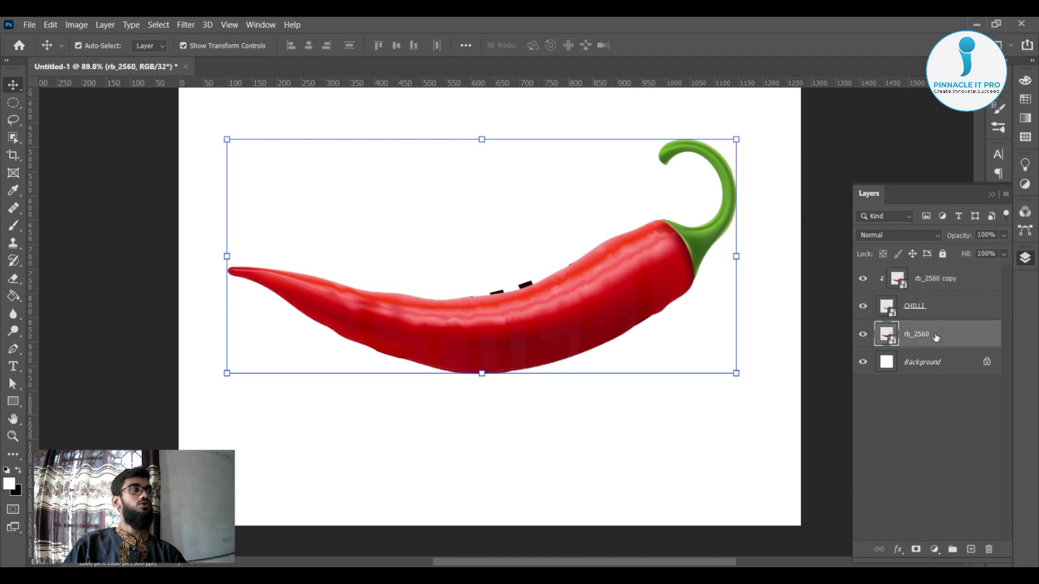
- Try hiding the rb_2560 chilli with an inverted layer mask, and undo both the inversion and the mask
{"action": "left_click", "coordinate": [917, 550]}
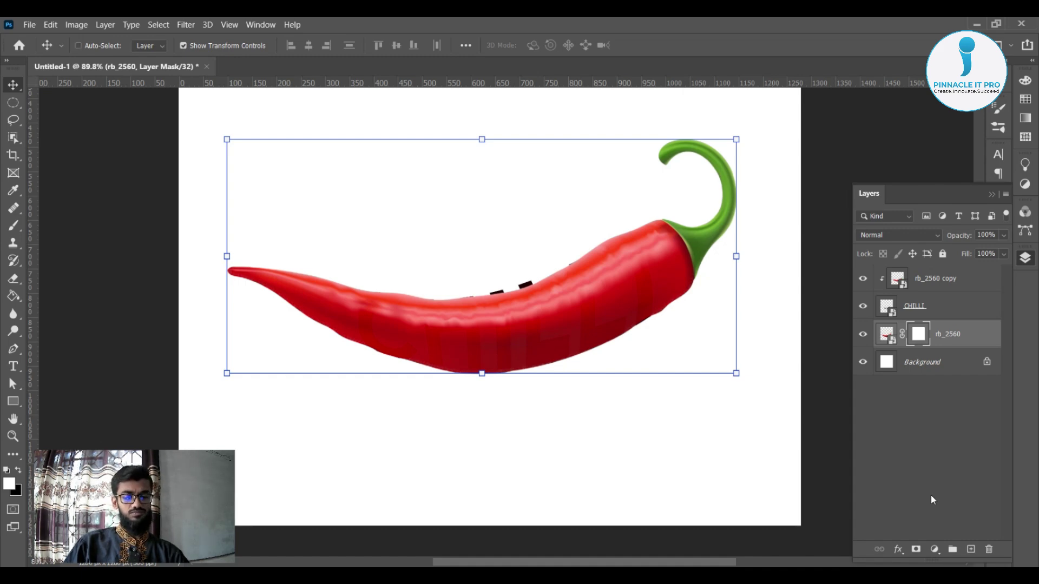
{"action": "key", "text": "ctrl+i"}
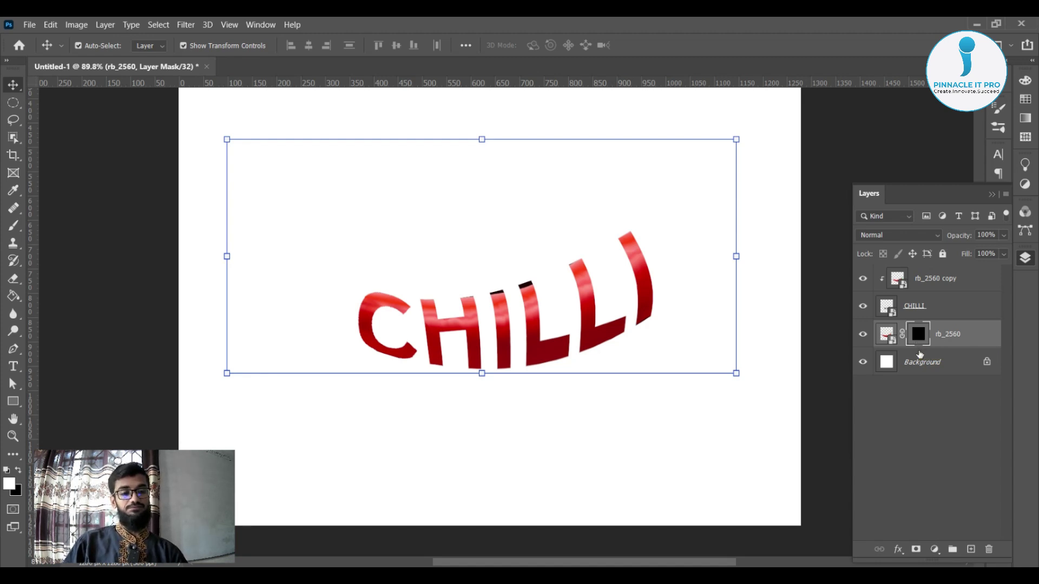
{"action": "key", "text": "ctrl+z"}
{"action": "key", "text": "ctrl+z"}
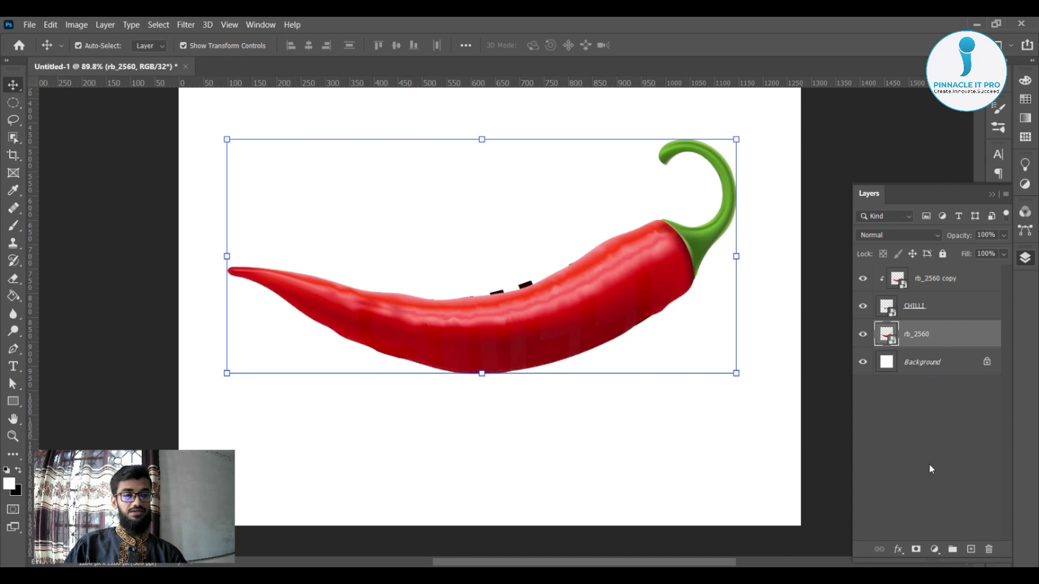
- Add a layer mask to the original rb_2560 layer and invert it to black so the whole chilli is hidden
{"action": "left_click", "coordinate": [863, 336]}
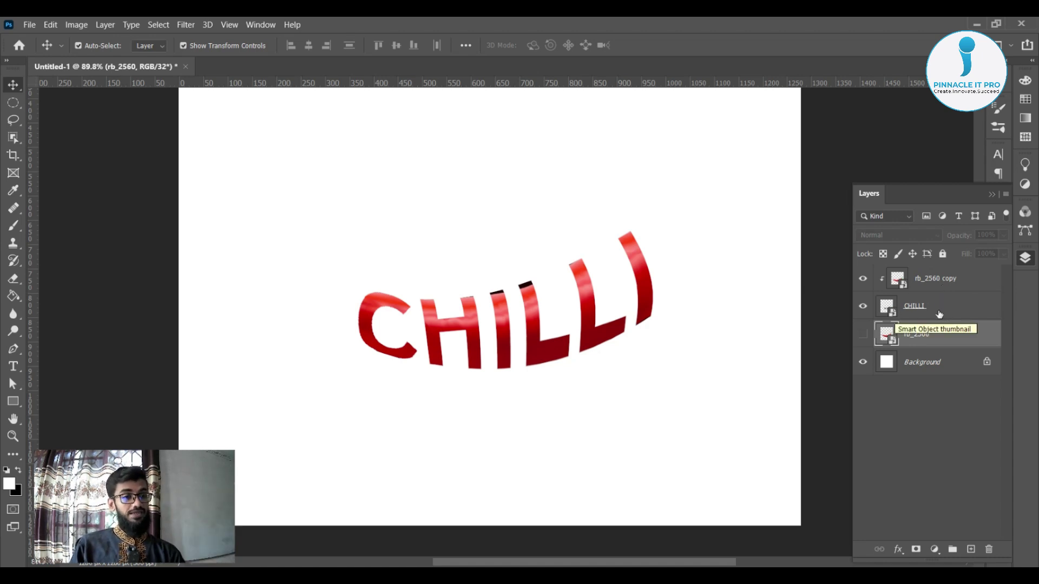
{"action": "left_click", "coordinate": [865, 336]}
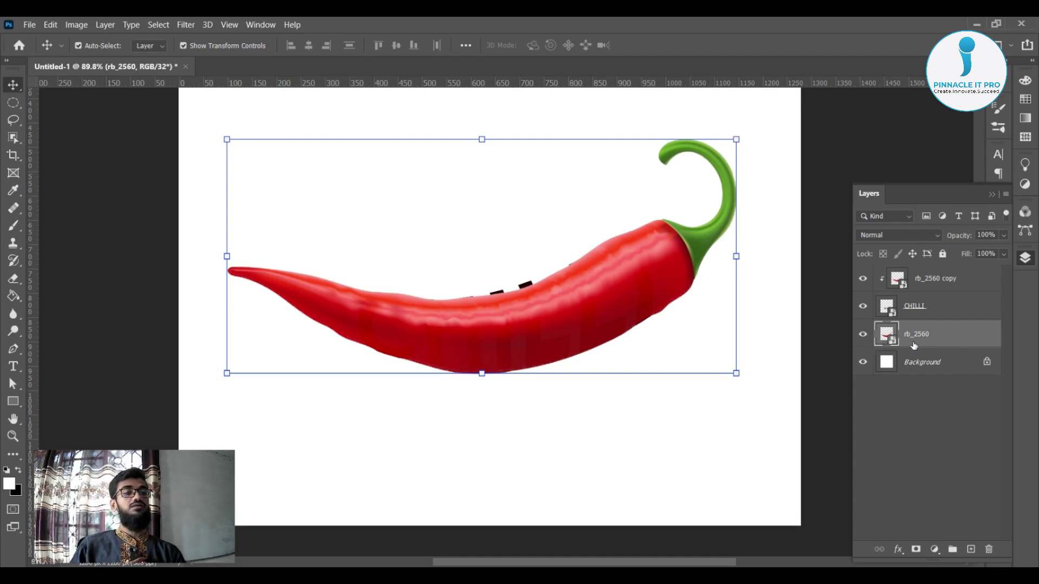
{"action": "left_click", "coordinate": [916, 550]}
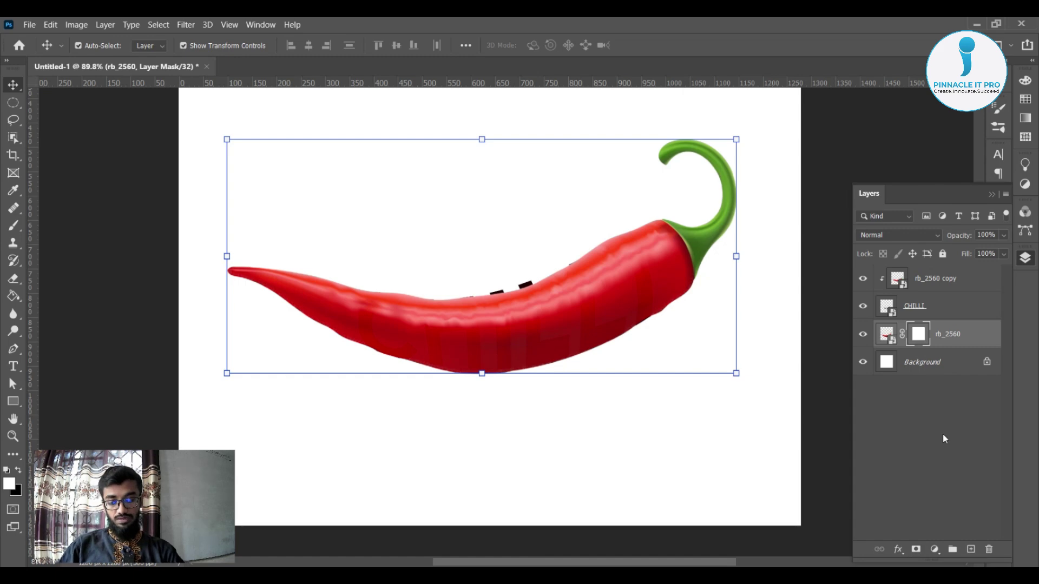
{"action": "key", "text": "ctrl+i"}
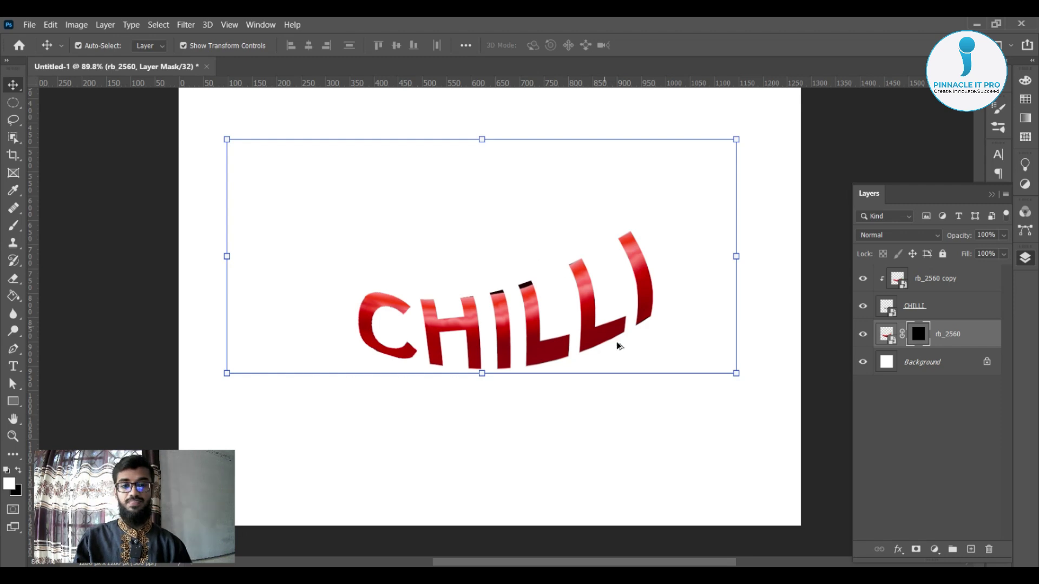
- Paint white on the rb_2560 layer mask with a 35 px brush to reveal the chilli's pointed tip up to the letter C
{"action": "scroll", "coordinate": [712, 399], "scroll_direction": "up", "scroll_amount": 1}
{"action": "scroll", "coordinate": [713, 399], "scroll_direction": "up", "scroll_amount": 1}
{"action": "scroll", "coordinate": [732, 398], "scroll_direction": "up", "scroll_amount": 2}
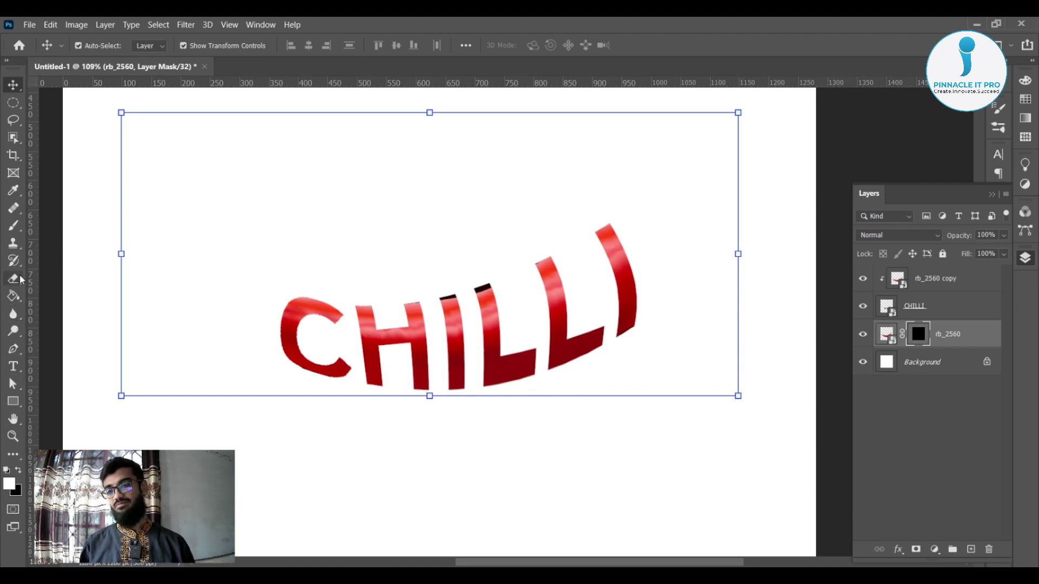
{"action": "left_click_drag", "start_coordinate": [13, 225], "coordinate": [52, 228]}
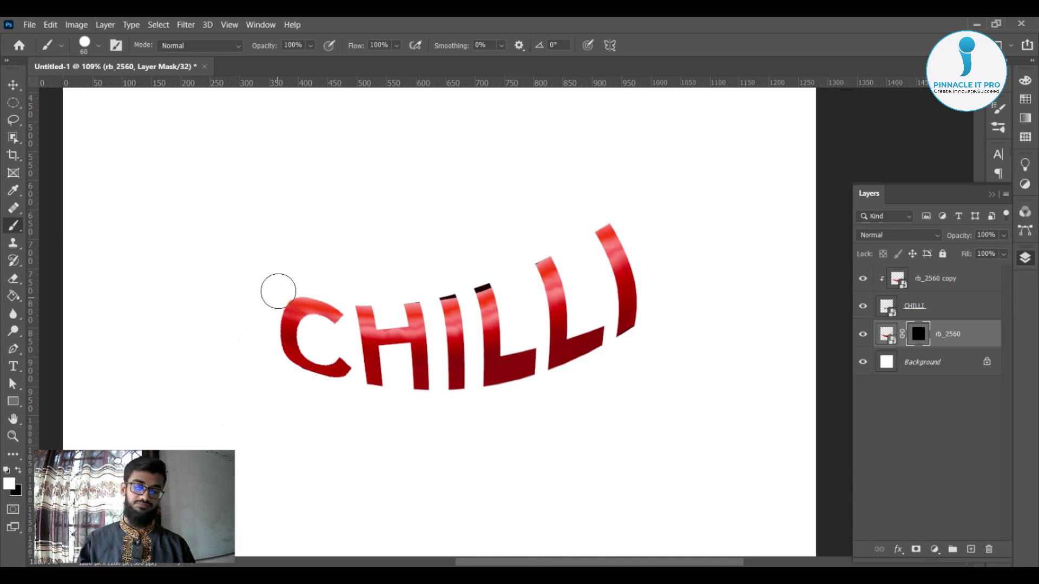
{"action": "left_click", "coordinate": [98, 46]}
{"action": "left_click", "coordinate": [99, 47]}
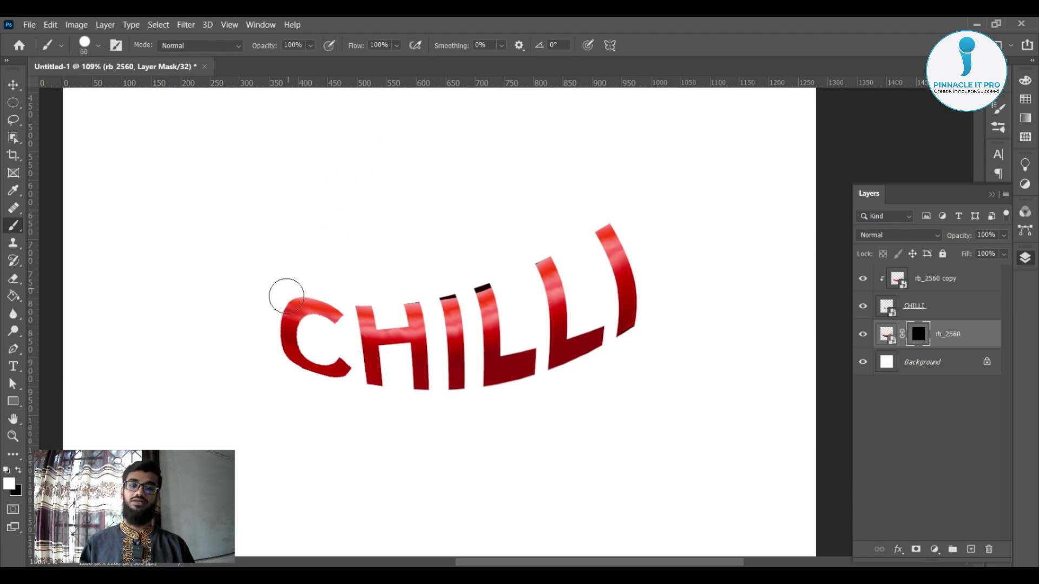
{"action": "scroll", "coordinate": [281, 298], "scroll_direction": "up", "scroll_amount": 2}
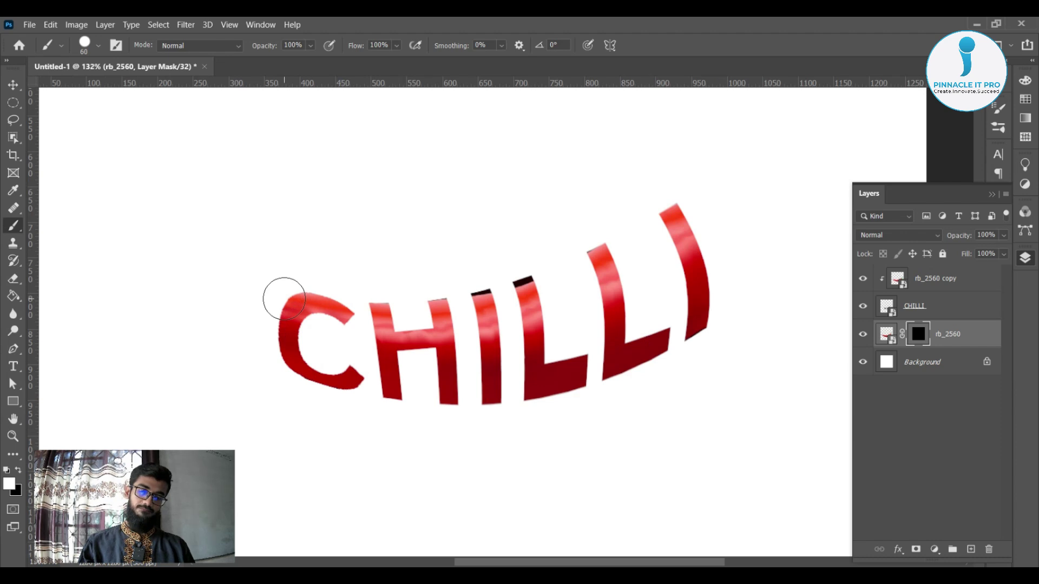
{"action": "key", "text": "bracketleft"}
{"action": "key", "text": "bracketleft"}
{"action": "key", "text": "bracketleft"}
{"action": "key", "text": "bracketleft"}
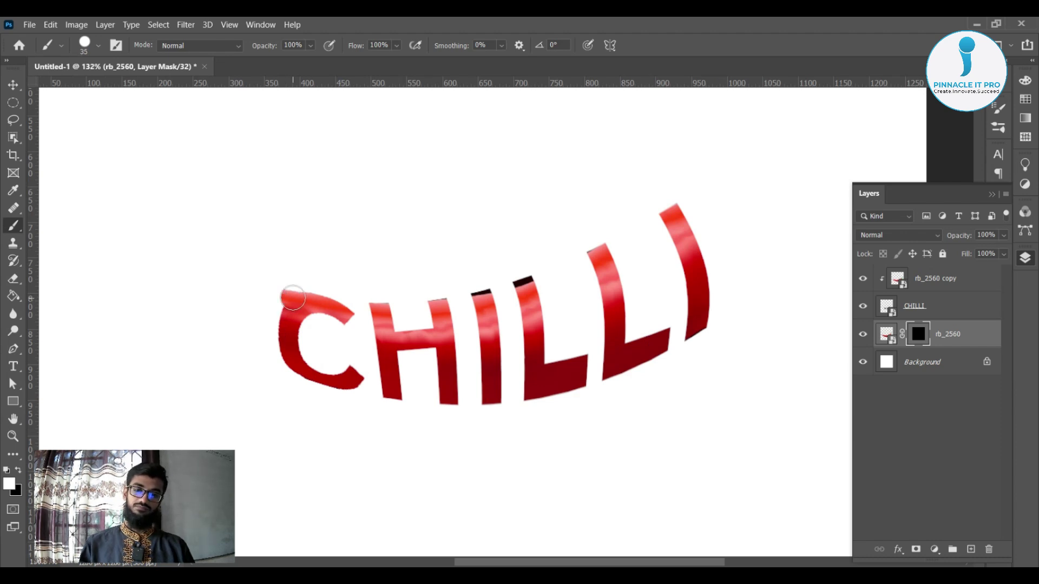
{"action": "mouse_move", "coordinate": [293, 297]}
{"action": "left_mouse_down"}
{"action": "mouse_move", "coordinate": [153, 259]}
{"action": "mouse_move", "coordinate": [108, 256]}
{"action": "mouse_move", "coordinate": [88, 268]}
{"action": "mouse_move", "coordinate": [274, 303]}
{"action": "mouse_move", "coordinate": [280, 365]}
{"action": "mouse_move", "coordinate": [301, 393]}
{"action": "mouse_move", "coordinate": [123, 281]}
{"action": "mouse_move", "coordinate": [254, 312]}
{"action": "mouse_move", "coordinate": [258, 341]}
{"action": "mouse_move", "coordinate": [196, 316]}
{"action": "mouse_move", "coordinate": [289, 356]}
{"action": "mouse_move", "coordinate": [261, 290]}
{"action": "mouse_move", "coordinate": [338, 295]}
{"action": "left_mouse_up"}
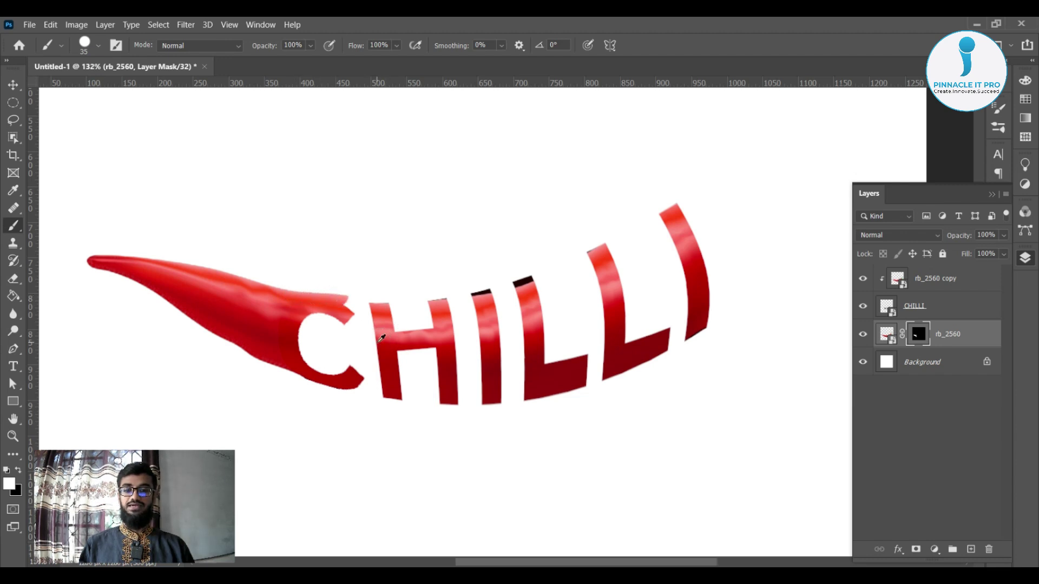
- Try revealing the chilli along the lower edge of the last three letters, and undo the brush stroke
{"action": "scroll", "coordinate": [382, 338], "scroll_direction": "up", "scroll_amount": 2}
{"action": "scroll", "coordinate": [348, 332], "scroll_direction": "down", "scroll_amount": 4}
{"action": "scroll", "coordinate": [346, 319], "scroll_direction": "up", "scroll_amount": 3}
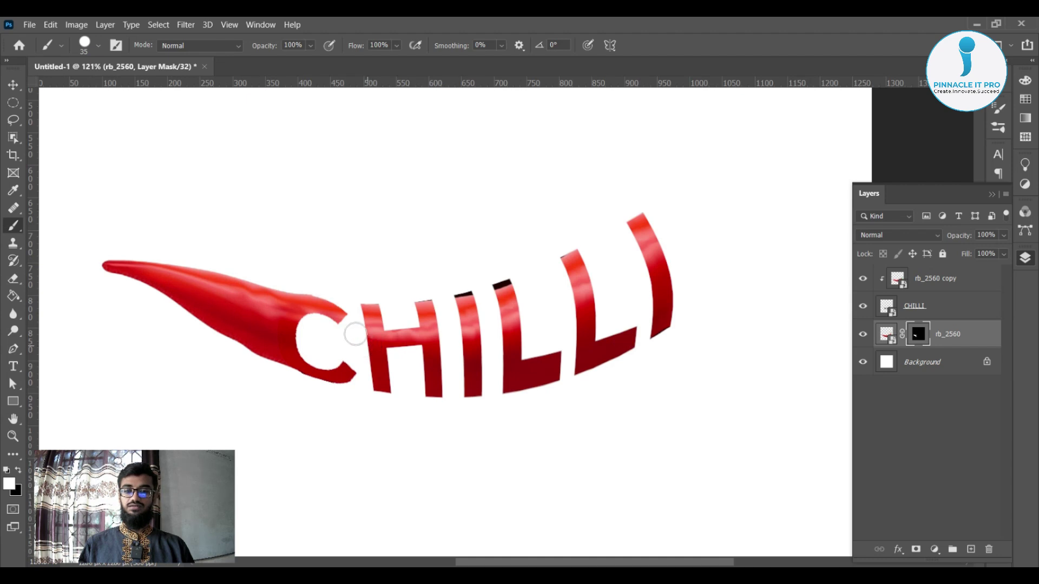
{"action": "scroll", "coordinate": [390, 400], "scroll_direction": "down", "scroll_amount": 2}
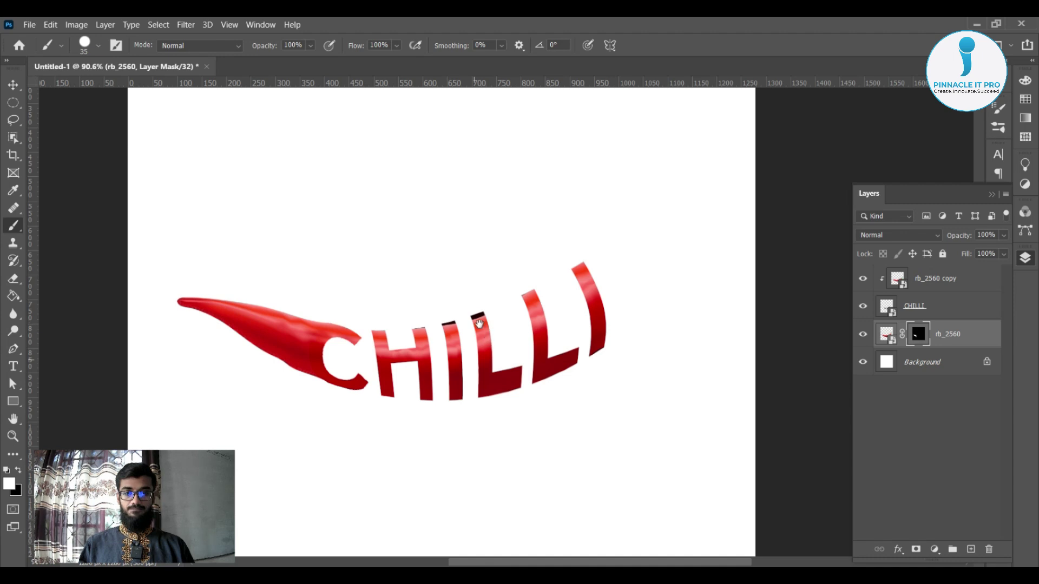
{"action": "left_click_drag", "start_coordinate": [512, 360], "coordinate": [610, 343]}
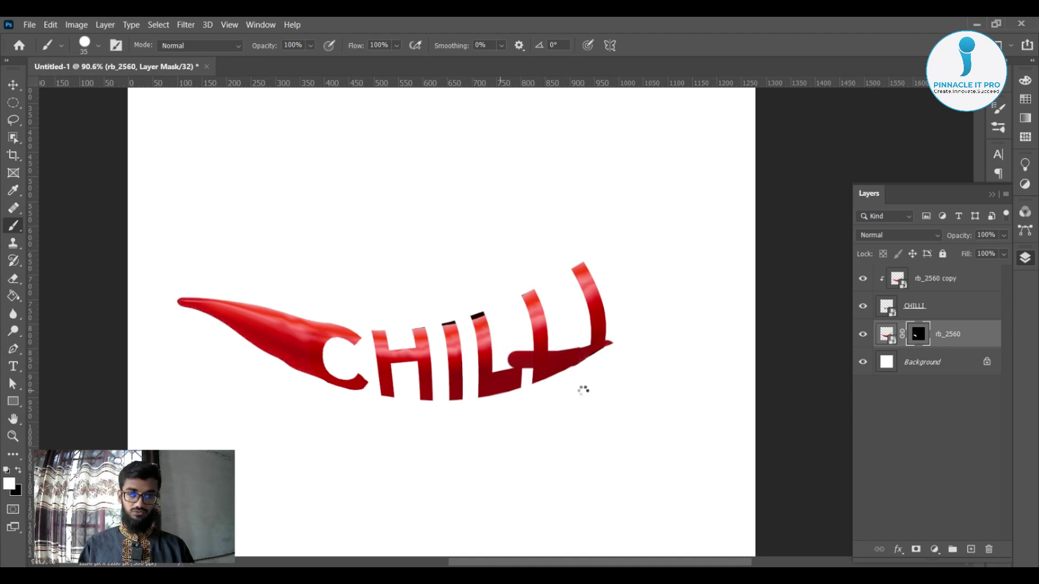
{"action": "scroll", "coordinate": [588, 386], "scroll_direction": "left", "scroll_amount": 2}
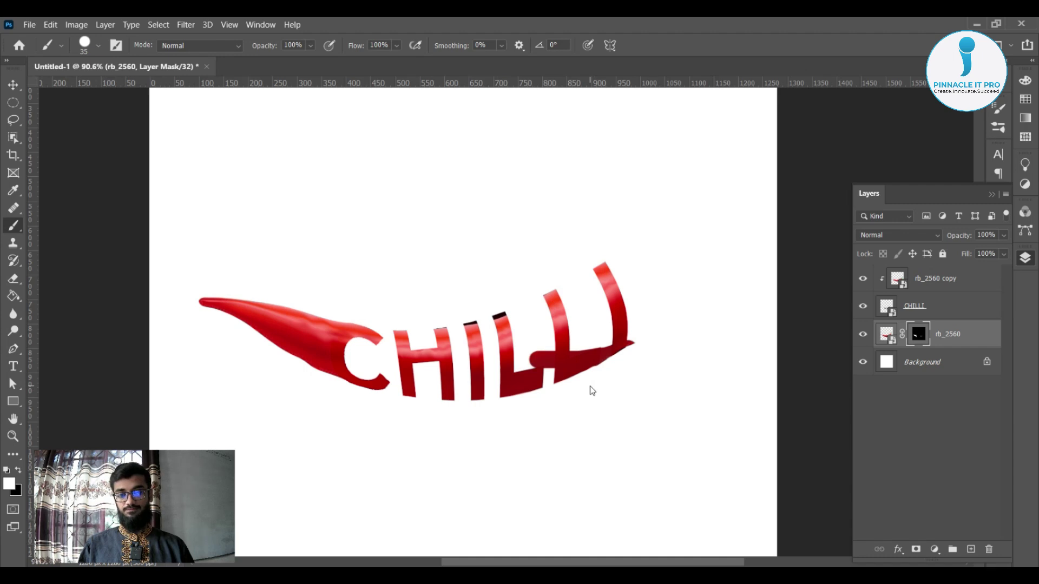
{"action": "key", "text": "ctrl+z"}
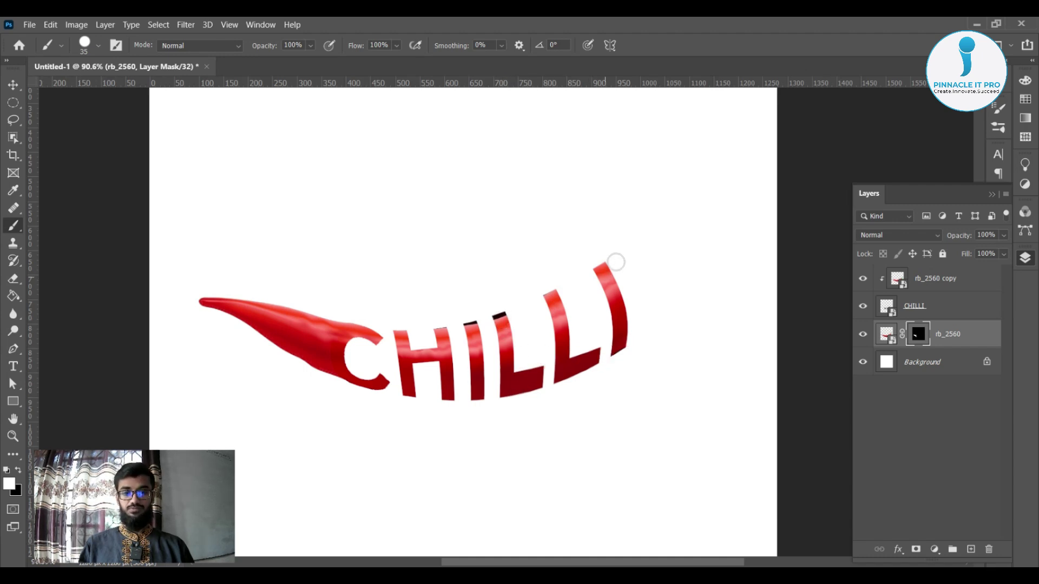
- Try revealing the chilli's red end and green stem beyond the final I with a brush of up to 45 px, and undo the painting
{"action": "scroll", "coordinate": [654, 290], "scroll_direction": "up", "scroll_amount": 2}
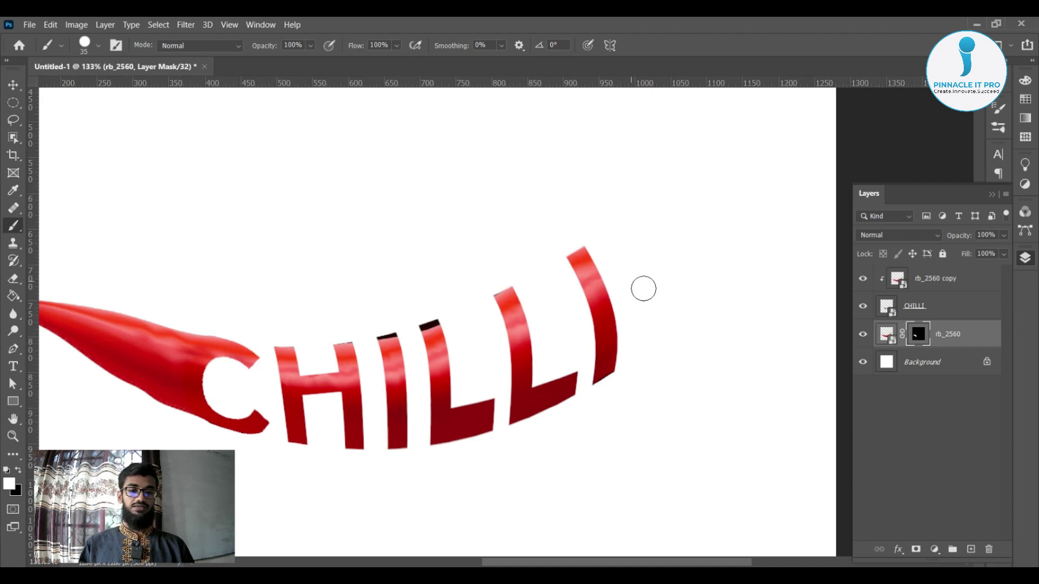
{"action": "scroll", "coordinate": [666, 297], "scroll_direction": "down", "scroll_amount": 2}
{"action": "left_click_drag", "start_coordinate": [678, 306], "coordinate": [596, 364]}
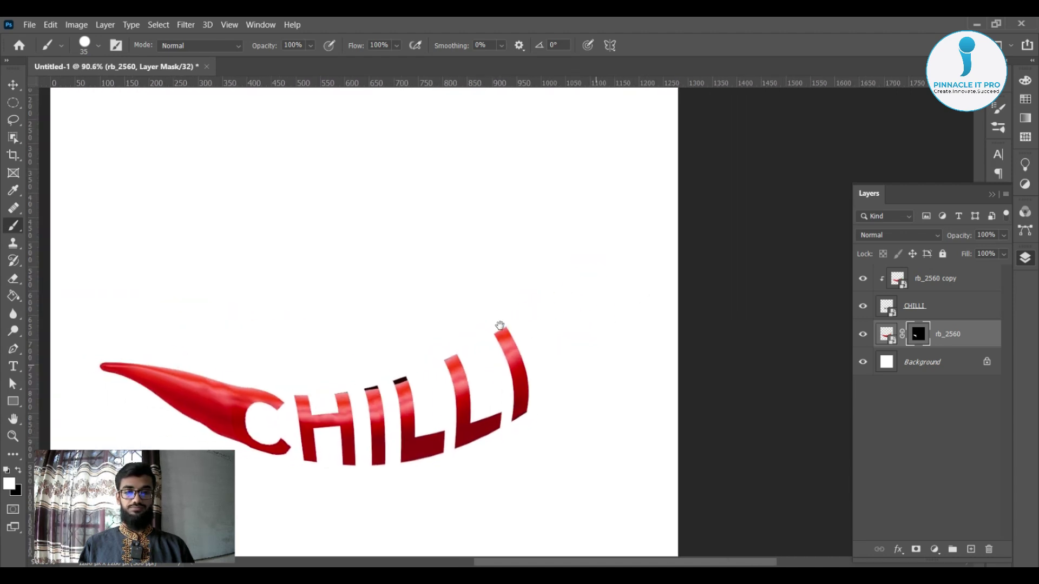
{"action": "left_click_drag", "start_coordinate": [510, 330], "coordinate": [570, 302]}
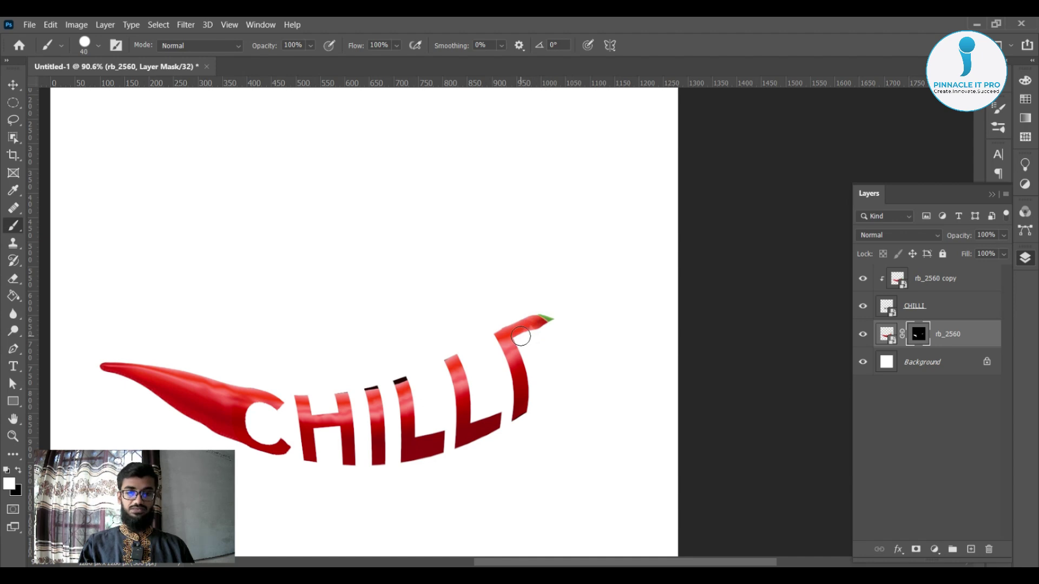
{"action": "key", "text": "bracketright"}
{"action": "mouse_move", "coordinate": [528, 352]}
{"action": "left_mouse_down"}
{"action": "mouse_move", "coordinate": [534, 423]}
{"action": "mouse_move", "coordinate": [569, 366]}
{"action": "mouse_move", "coordinate": [567, 328]}
{"action": "mouse_move", "coordinate": [540, 344]}
{"action": "mouse_move", "coordinate": [543, 377]}
{"action": "mouse_move", "coordinate": [534, 333]}
{"action": "mouse_move", "coordinate": [556, 358]}
{"action": "left_mouse_up"}
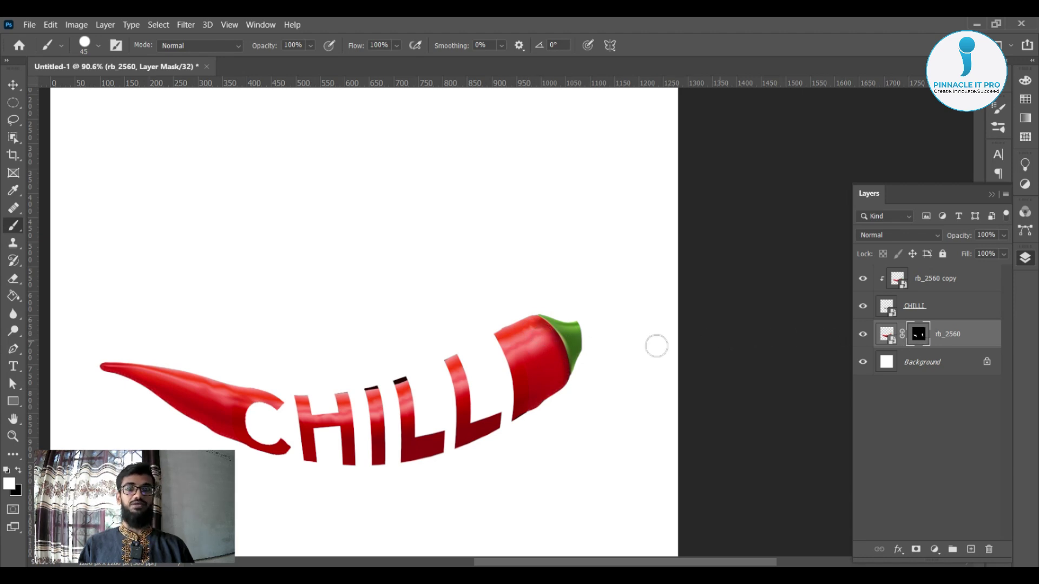
{"action": "mouse_move", "coordinate": [563, 328]}
{"action": "left_mouse_down"}
{"action": "mouse_move", "coordinate": [595, 325]}
{"action": "mouse_move", "coordinate": [586, 351]}
{"action": "mouse_move", "coordinate": [616, 284]}
{"action": "mouse_move", "coordinate": [602, 322]}
{"action": "mouse_move", "coordinate": [604, 276]}
{"action": "mouse_move", "coordinate": [588, 242]}
{"action": "mouse_move", "coordinate": [545, 230]}
{"action": "mouse_move", "coordinate": [538, 258]}
{"action": "left_mouse_up"}
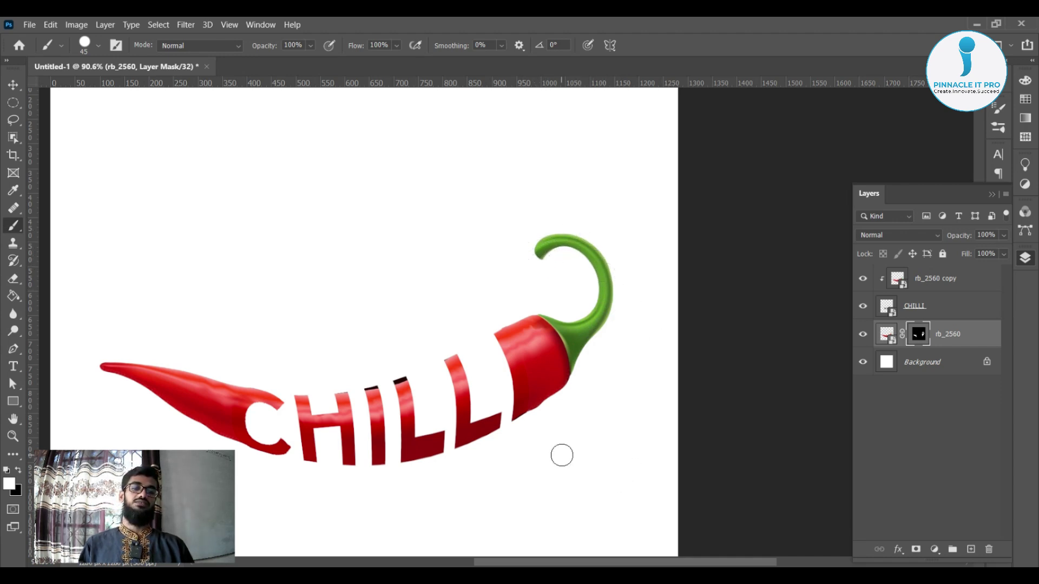
{"action": "scroll", "coordinate": [562, 455], "scroll_direction": "down", "scroll_amount": 1}
{"action": "left_click_drag", "start_coordinate": [562, 454], "coordinate": [633, 368]}
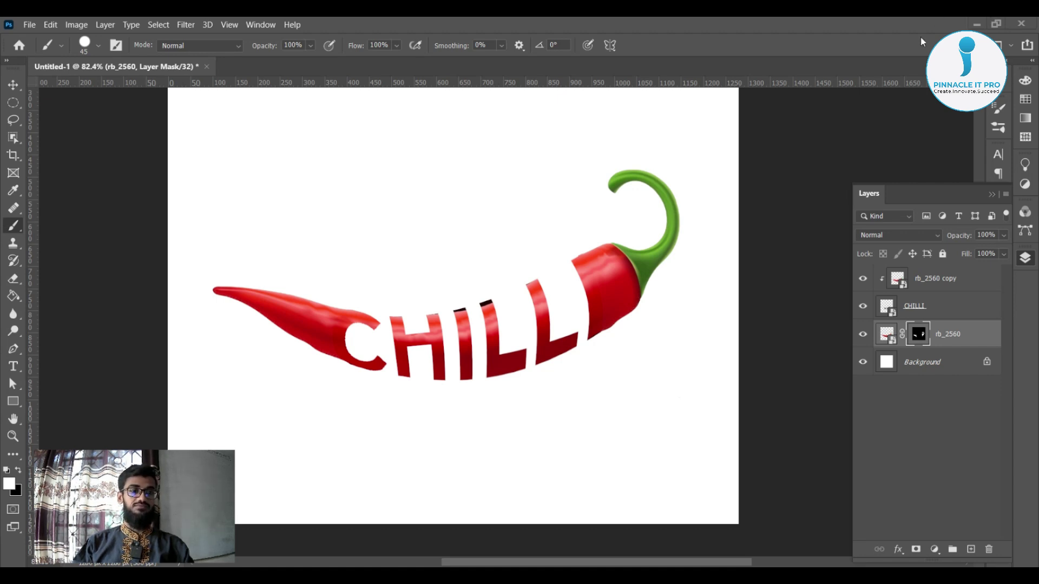
{"action": "scroll", "coordinate": [654, 227], "scroll_direction": "up", "scroll_amount": 2}
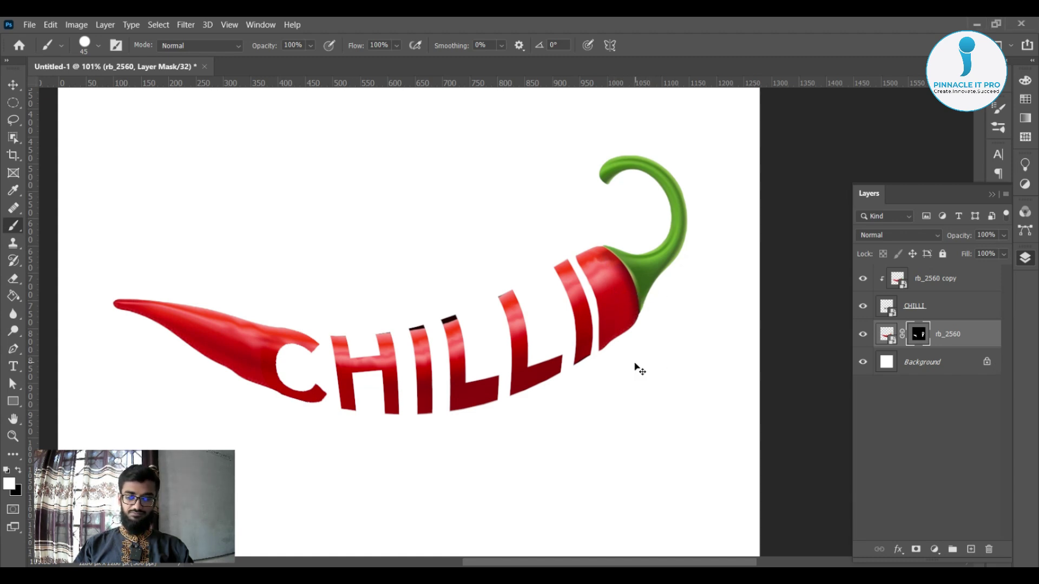
{"action": "key", "text": "ctrl+z"}
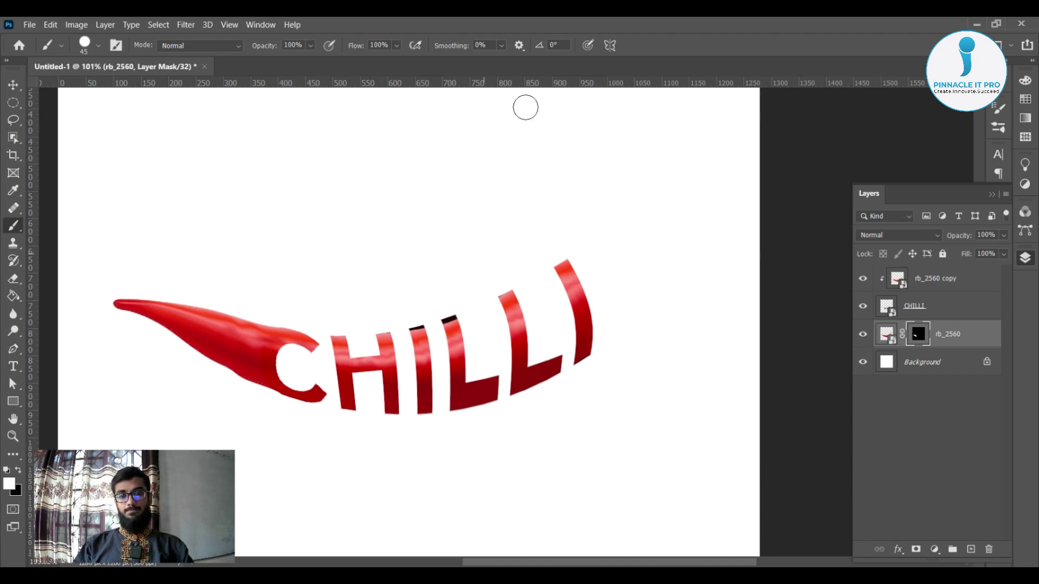
- Try painting a strip of chilli beside the final I with 30% brush smoothing, and undo the stroke
{"action": "left_click", "coordinate": [502, 46]}
{"action": "left_click", "coordinate": [522, 60]}
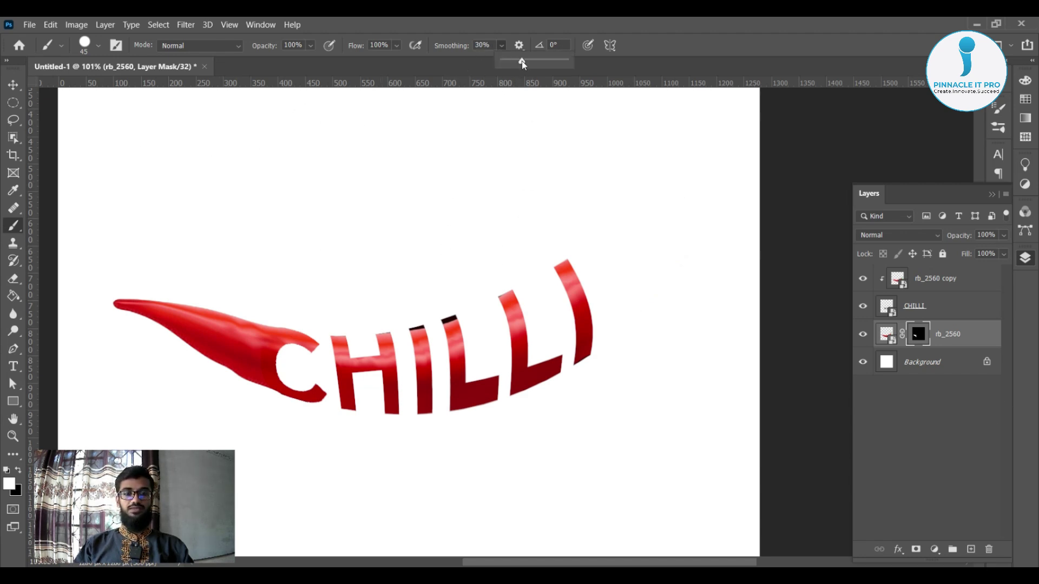
{"action": "left_click_drag", "start_coordinate": [585, 245], "coordinate": [610, 338]}
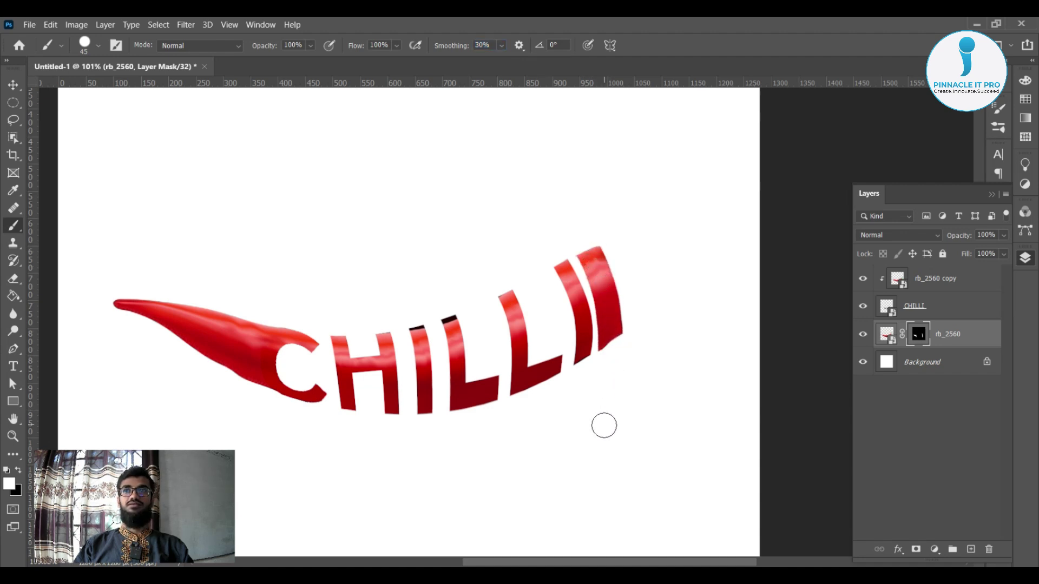
{"action": "scroll", "coordinate": [664, 413], "scroll_direction": "up", "scroll_amount": 2}
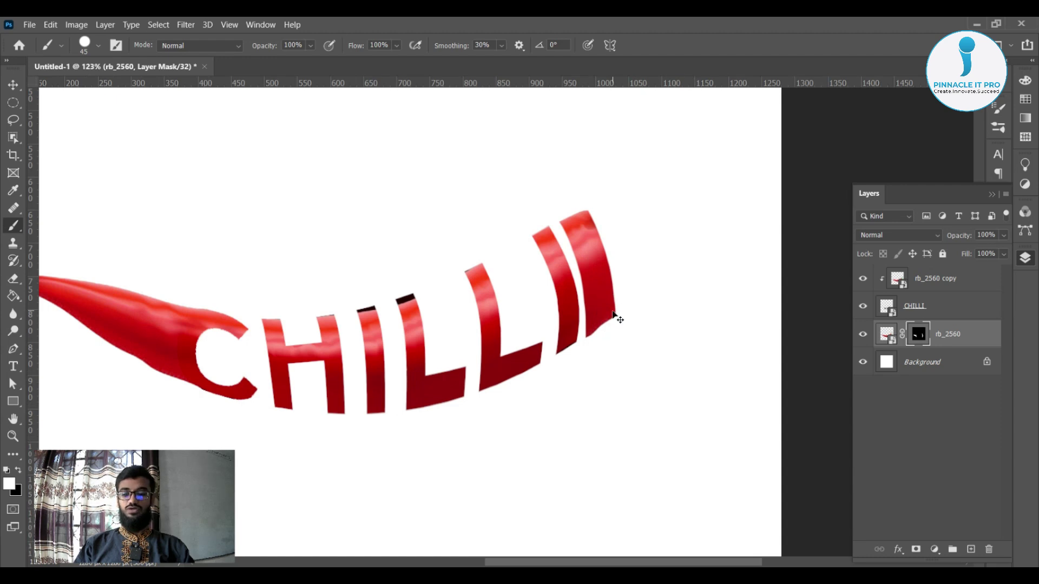
{"action": "key", "text": "ctrl+z"}
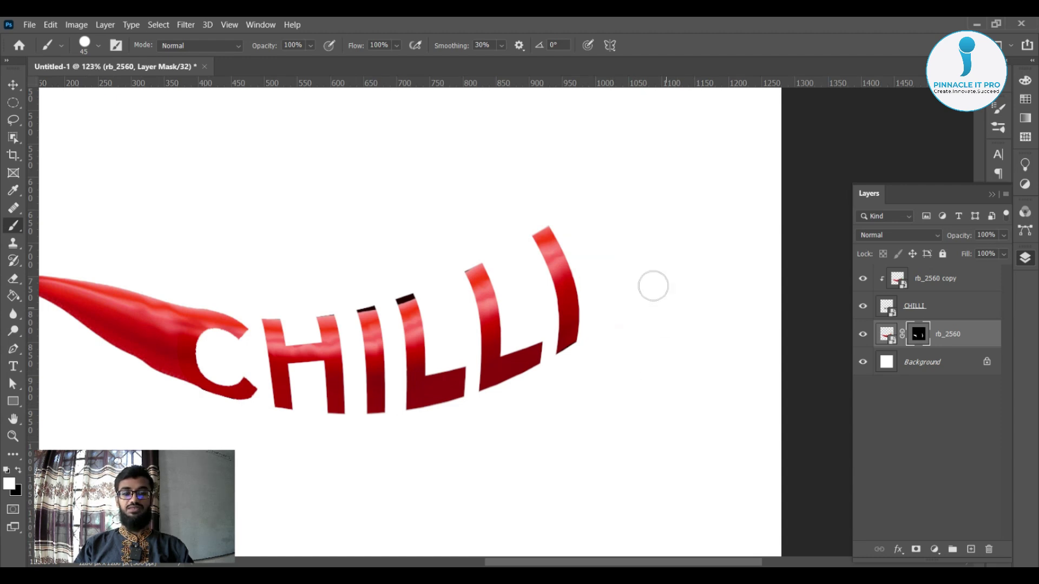
- Set the Brush tool's smoothing to 51%, keeping the 45 px Hard Round brush
{"action": "left_click", "coordinate": [504, 45]}
{"action": "left_click", "coordinate": [521, 61]}
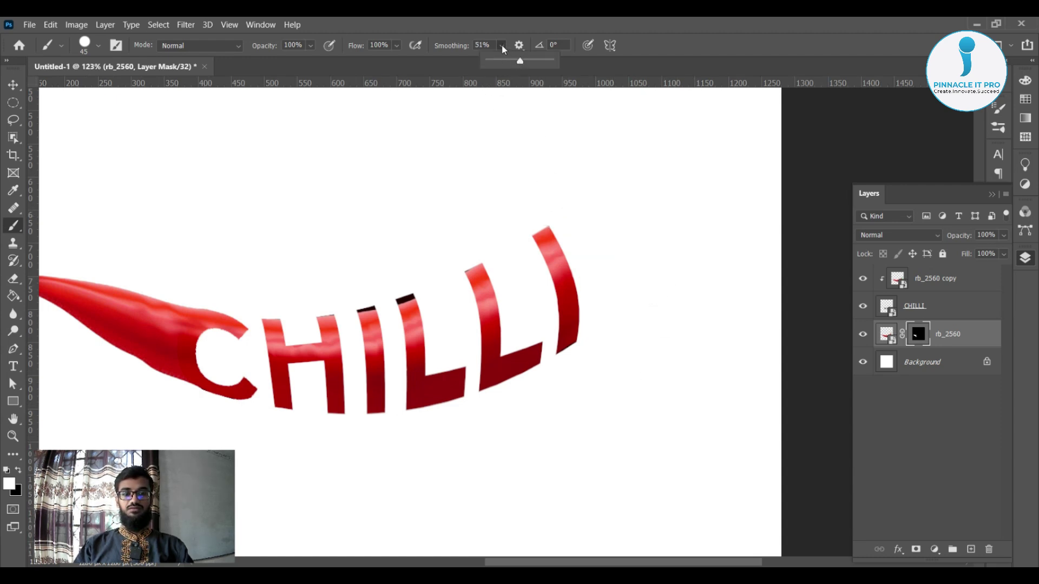
{"action": "right_click", "coordinate": [565, 206]}
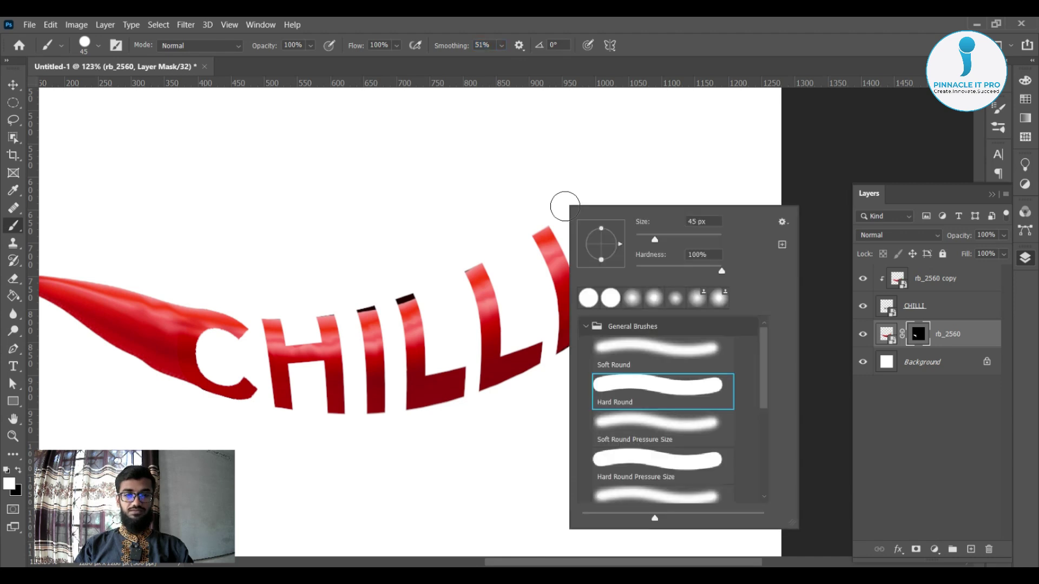
{"action": "left_click", "coordinate": [13, 85]}
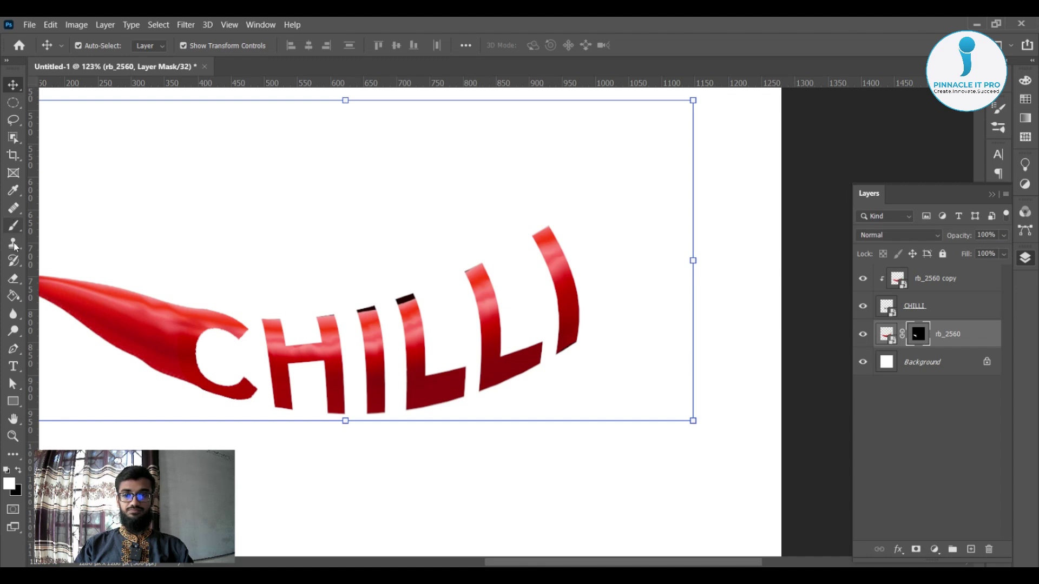
{"action": "left_click", "coordinate": [13, 226]}
- Paint white on the rb_2560 mask to reveal the chilli's red end and curled green stem, leaving a narrow gap after the final I
{"action": "mouse_move", "coordinate": [573, 217]}
{"action": "left_mouse_down"}
{"action": "mouse_move", "coordinate": [602, 279]}
{"action": "mouse_move", "coordinate": [608, 362]}
{"action": "left_mouse_up"}
{"action": "mouse_move", "coordinate": [591, 230]}
{"action": "left_mouse_down"}
{"action": "mouse_move", "coordinate": [596, 215]}
{"action": "mouse_move", "coordinate": [630, 350]}
{"action": "left_mouse_up"}
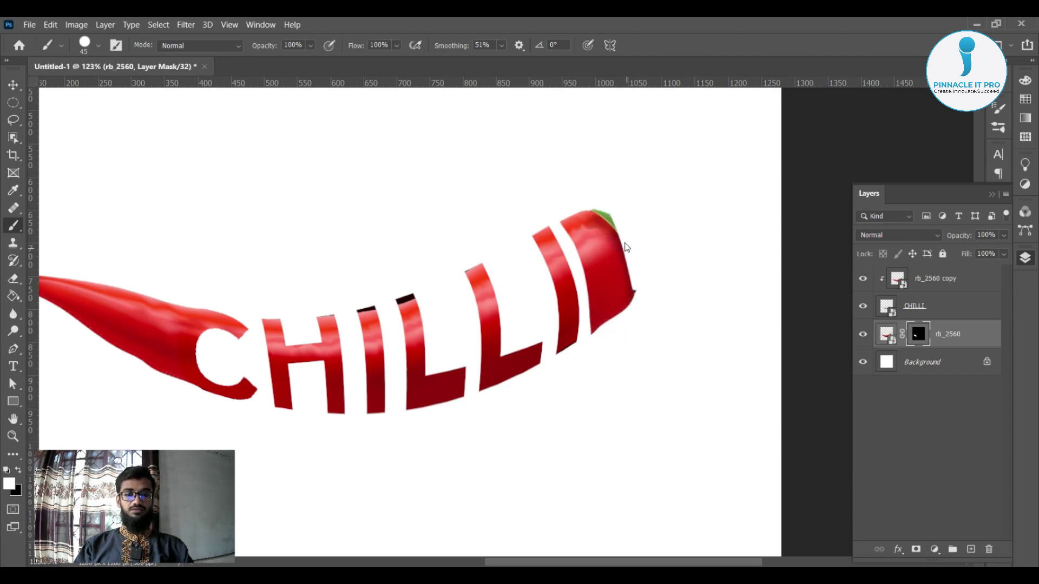
{"action": "mouse_move", "coordinate": [625, 247]}
{"action": "left_mouse_down"}
{"action": "mouse_move", "coordinate": [621, 222]}
{"action": "mouse_move", "coordinate": [611, 225]}
{"action": "mouse_move", "coordinate": [648, 290]}
{"action": "mouse_move", "coordinate": [630, 216]}
{"action": "mouse_move", "coordinate": [637, 244]}
{"action": "mouse_move", "coordinate": [655, 251]}
{"action": "mouse_move", "coordinate": [637, 204]}
{"action": "mouse_move", "coordinate": [641, 243]}
{"action": "mouse_move", "coordinate": [598, 212]}
{"action": "mouse_move", "coordinate": [646, 229]}
{"action": "mouse_move", "coordinate": [676, 213]}
{"action": "mouse_move", "coordinate": [657, 247]}
{"action": "mouse_move", "coordinate": [688, 173]}
{"action": "mouse_move", "coordinate": [660, 126]}
{"action": "left_mouse_up"}
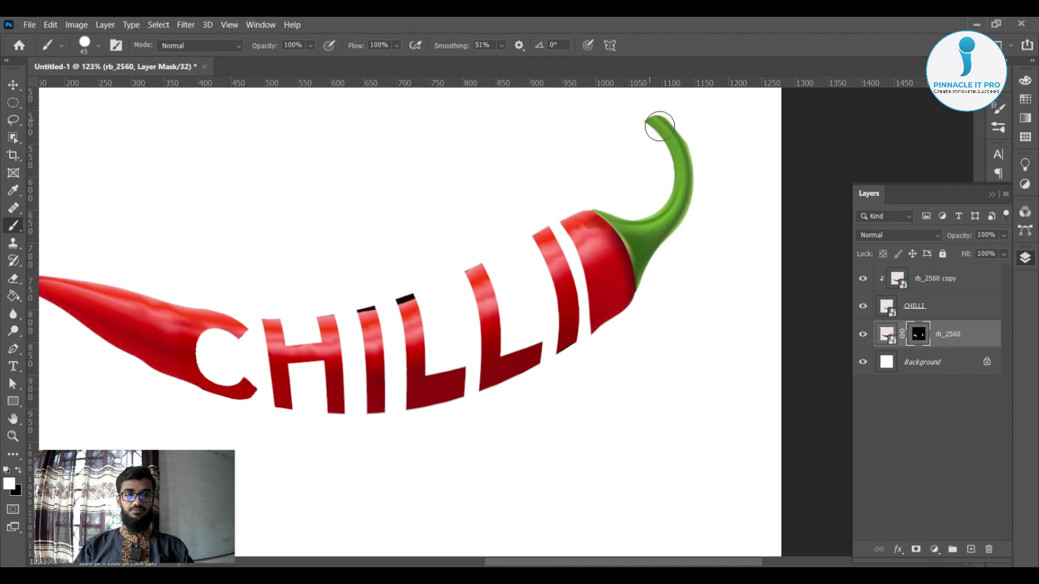
{"action": "scroll", "coordinate": [710, 216], "scroll_direction": "up", "scroll_amount": 3}
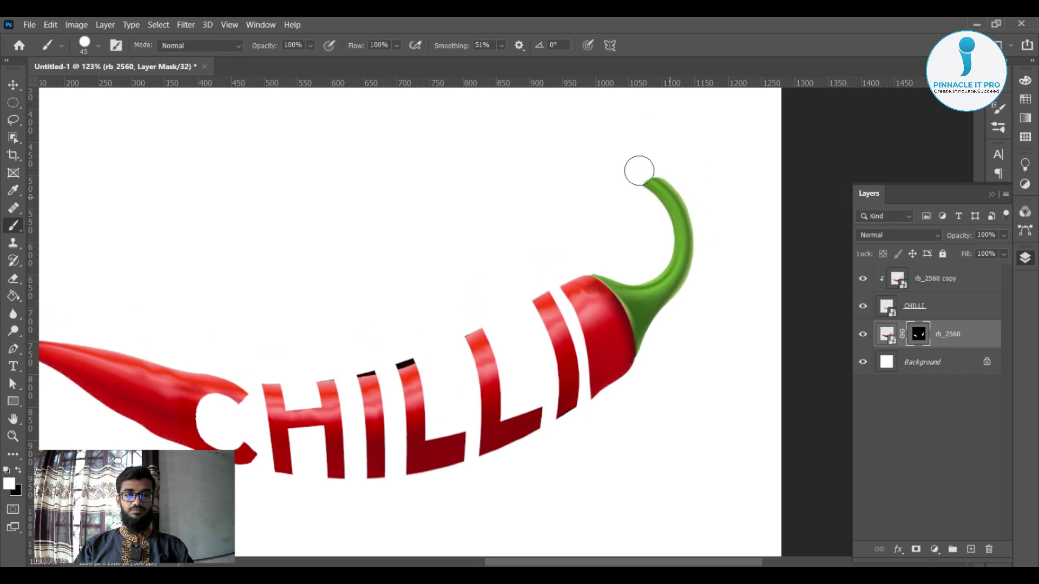
{"action": "mouse_move", "coordinate": [640, 170]}
{"action": "left_mouse_down"}
{"action": "mouse_move", "coordinate": [563, 200]}
{"action": "mouse_move", "coordinate": [601, 210]}
{"action": "left_mouse_up"}
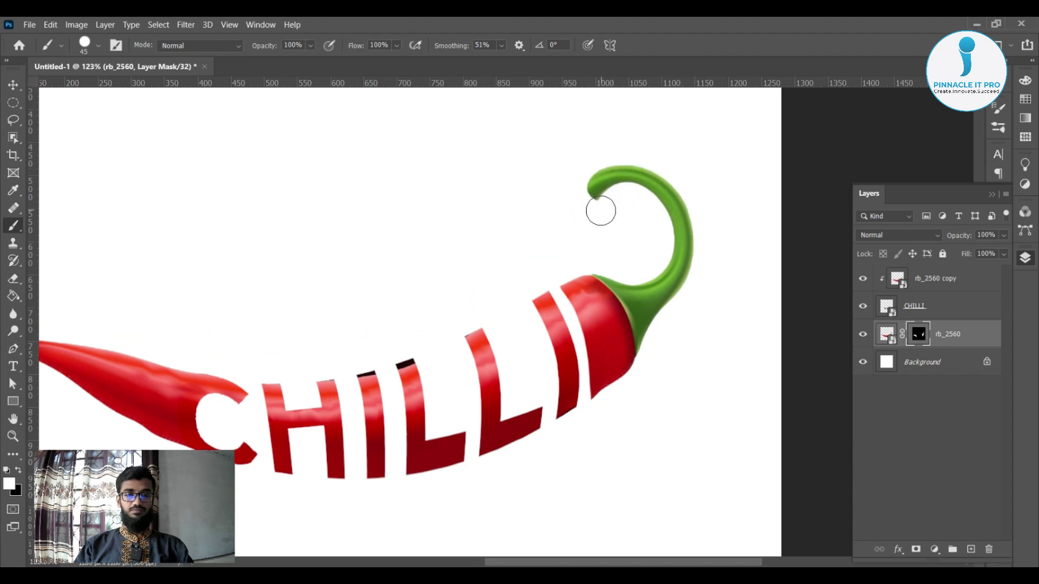
{"action": "scroll", "coordinate": [714, 332], "scroll_direction": "down", "scroll_amount": 5}
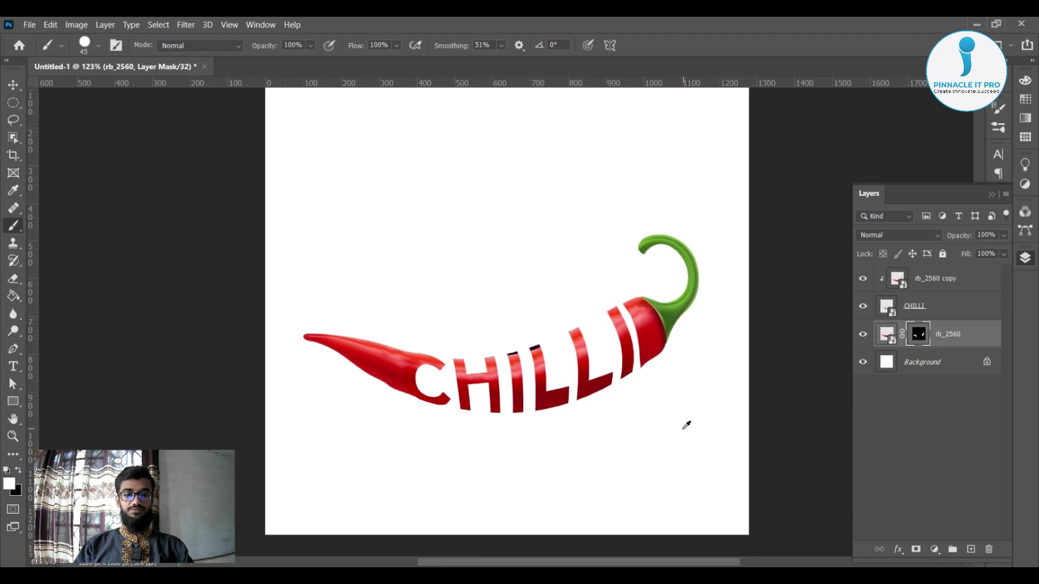
{"action": "scroll", "coordinate": [650, 465], "scroll_direction": "up", "scroll_amount": 2}
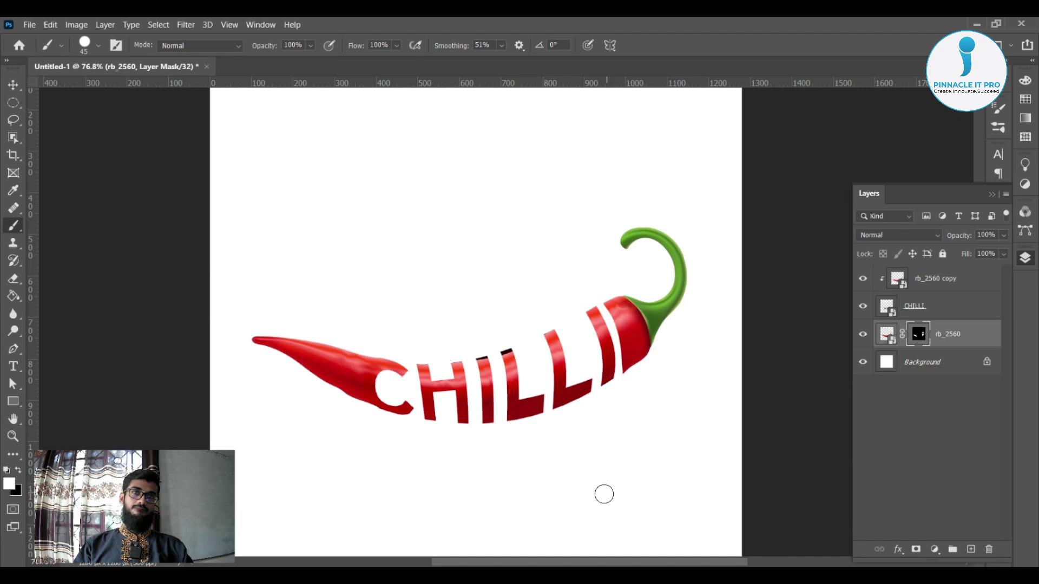
{"action": "scroll", "coordinate": [589, 495], "scroll_direction": "down", "scroll_amount": 3}
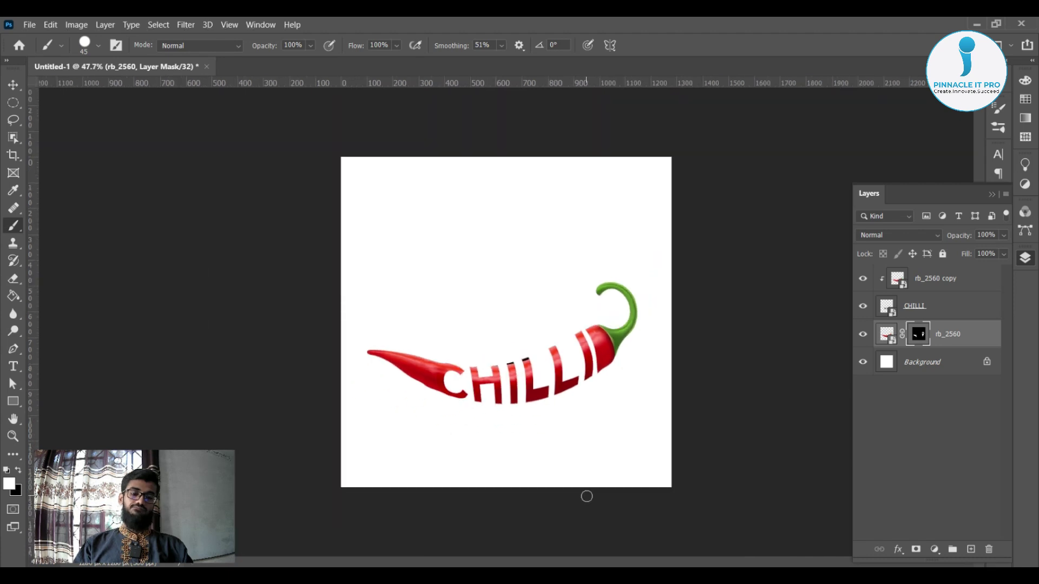